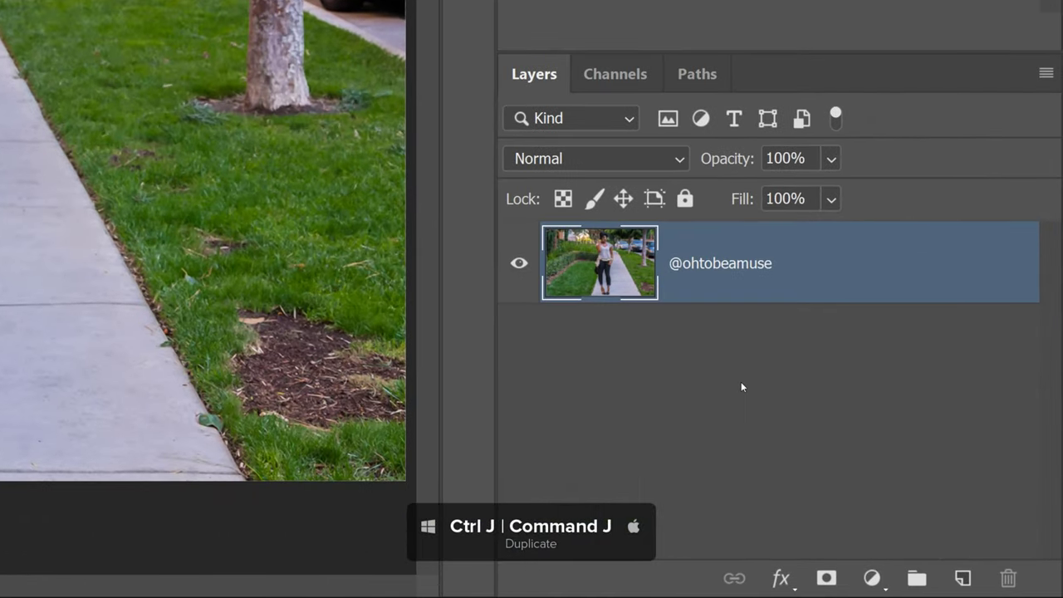
Step: Duplicate the photo layer twice and rename the middle layer Background
key("ctrl+j")
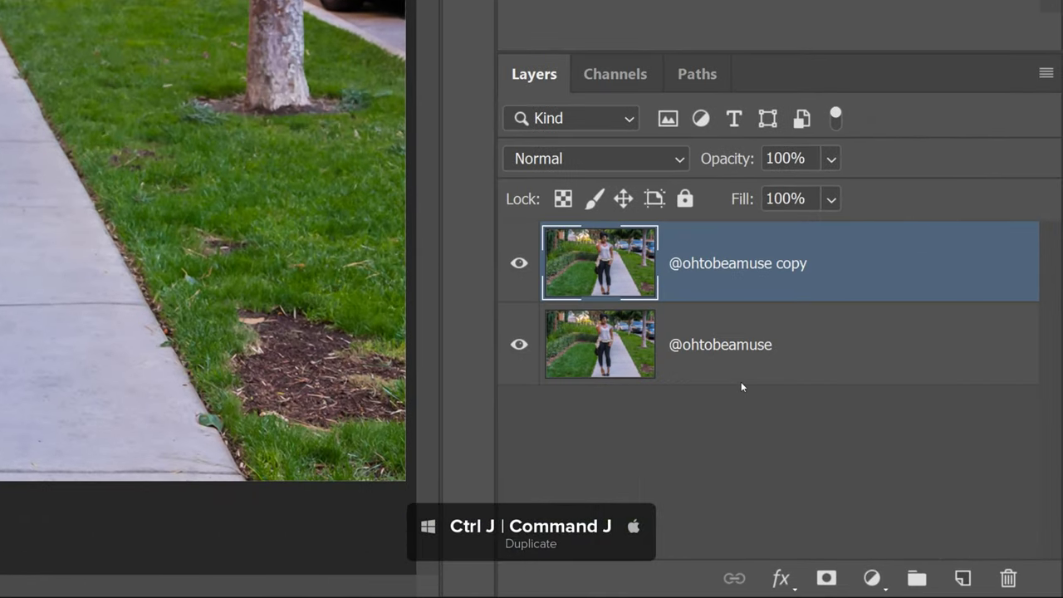
key("ctrl+j")
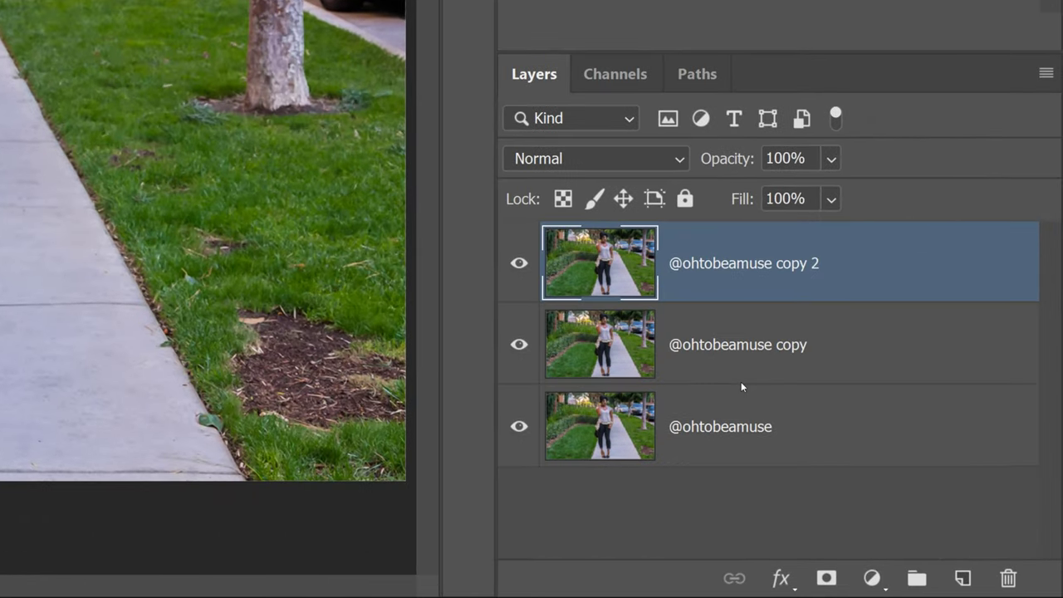
left_click(704, 353)
double_click(704, 353)
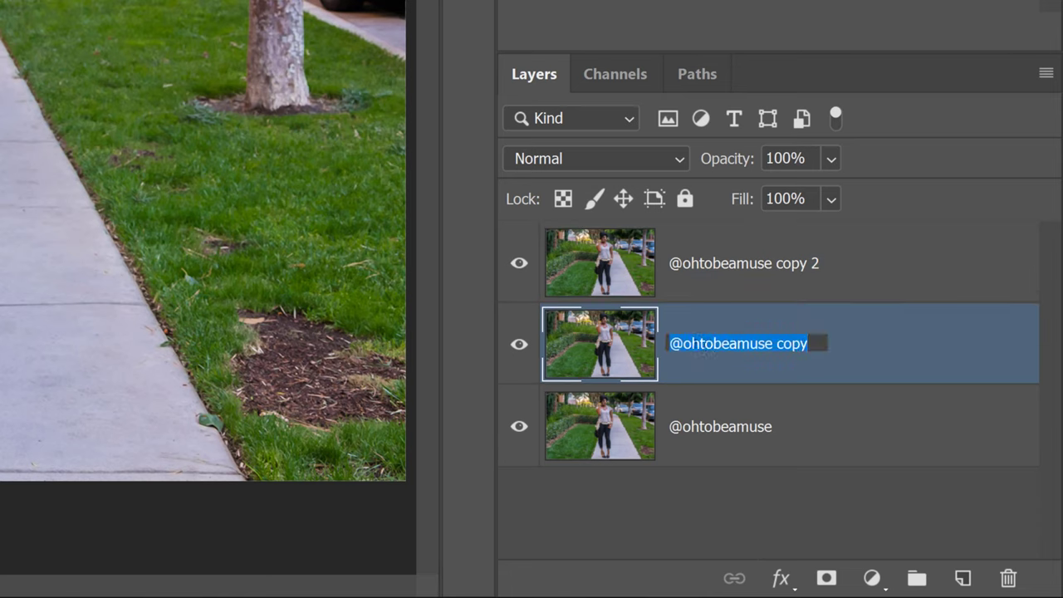
type("Bac")
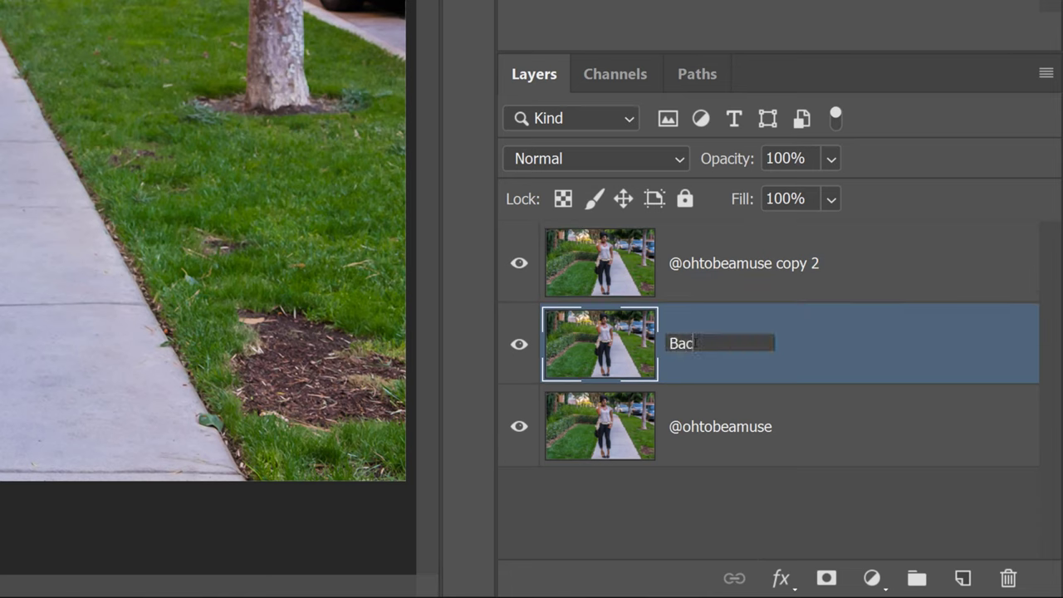
type("kground")
key("Return")
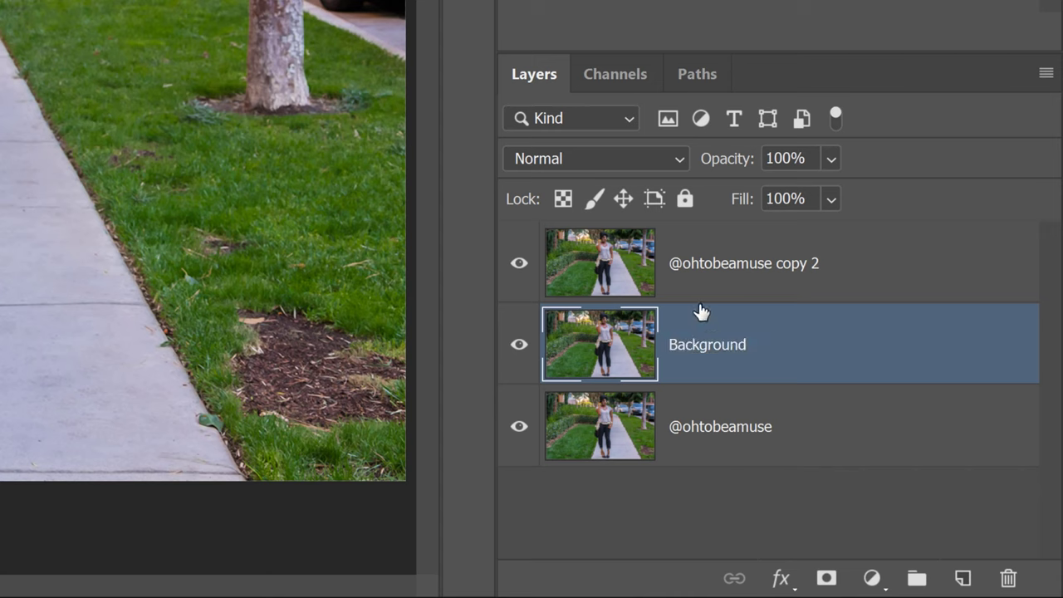
Step: Rename the topmost layer copy Foreground
left_click(739, 279)
double_click(738, 269)
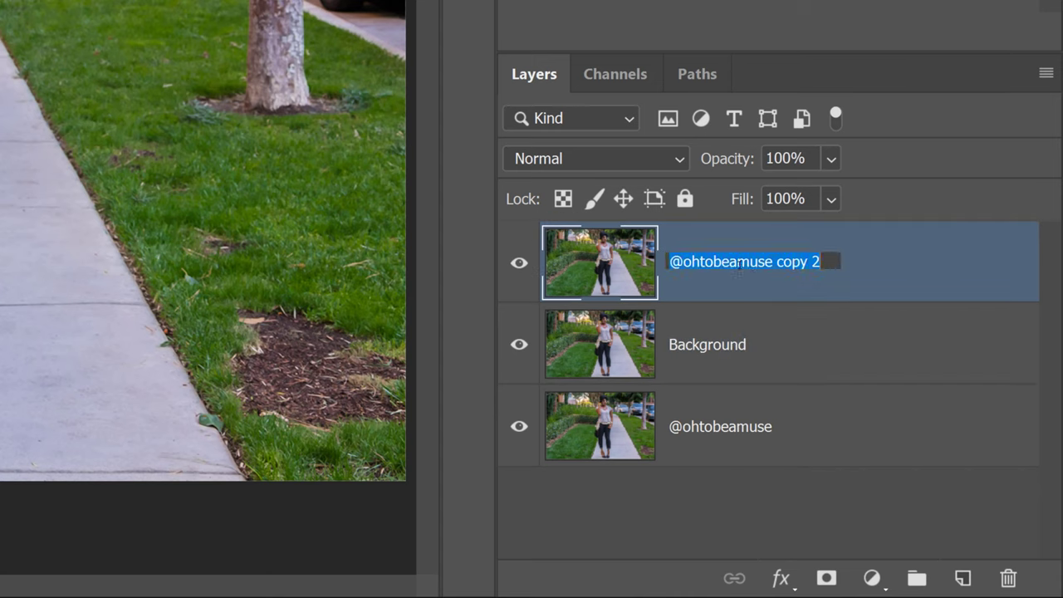
type("Foregro")
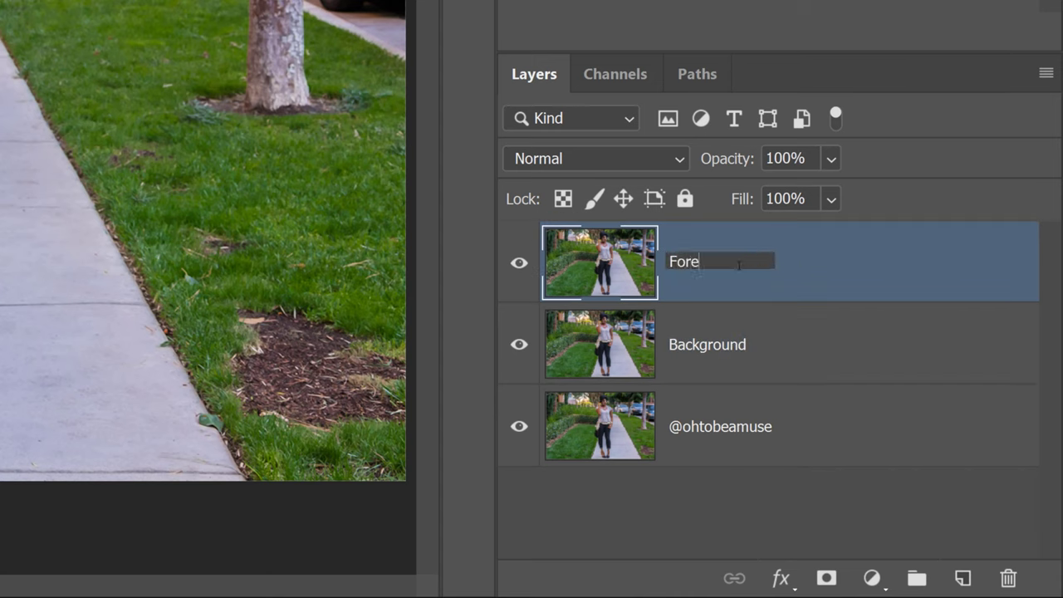
type("und")
key("Return")
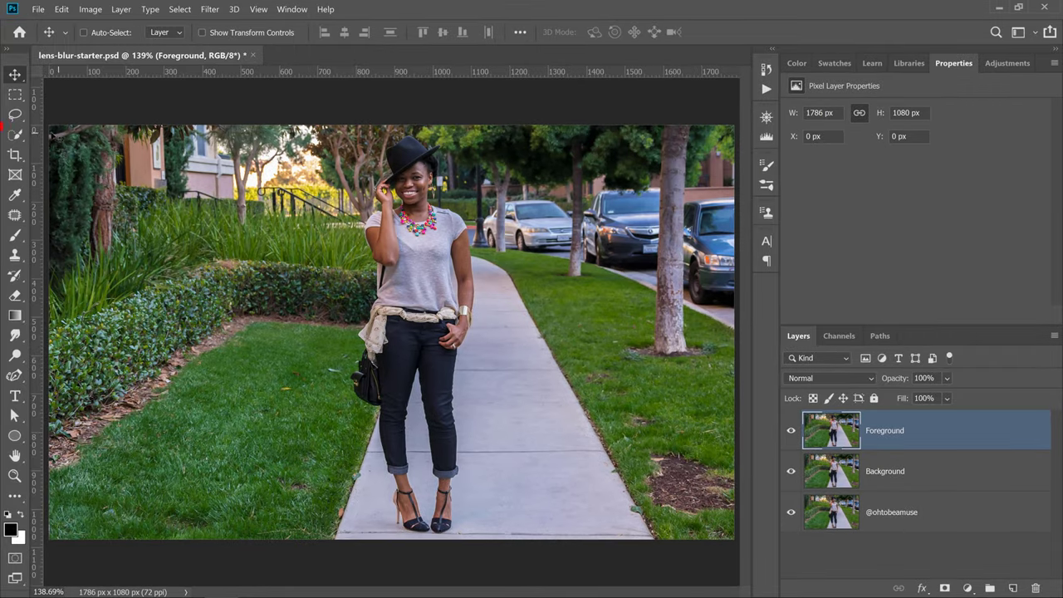
Step: Select the woman with the Quick Selection tool's Select Subject command, discarding the selection brushed over her shirt
left_click(15, 135)
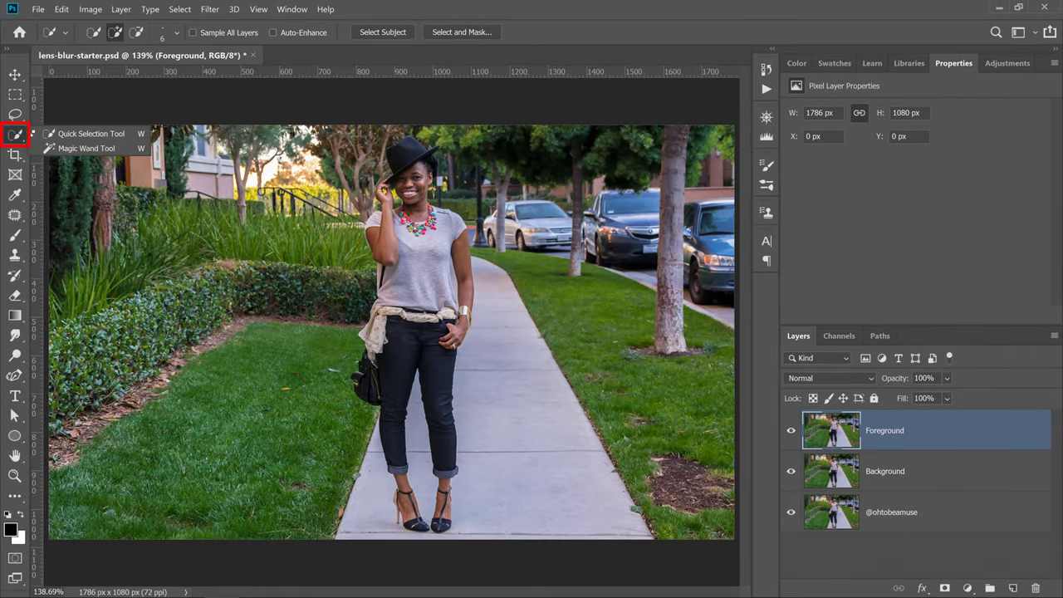
left_click(87, 134)
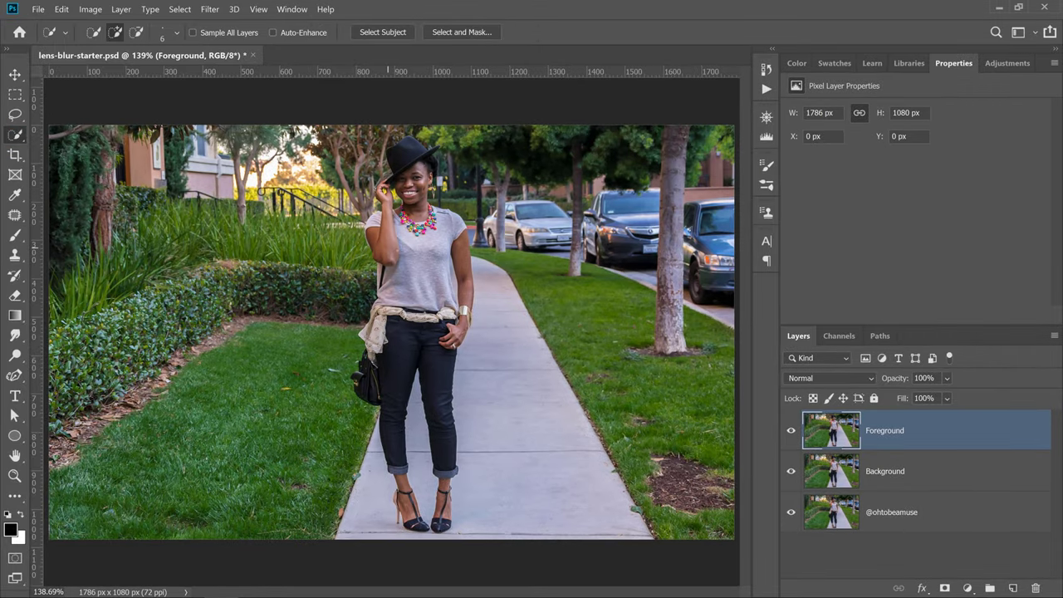
left_click_drag(410, 226, 416, 281)
left_click(381, 33)
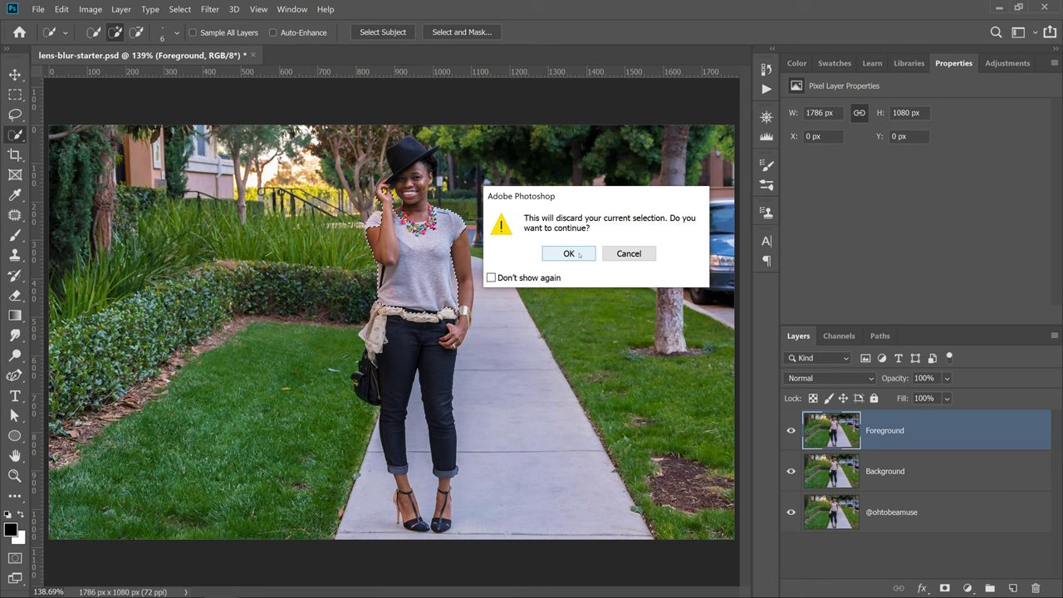
left_click(569, 253)
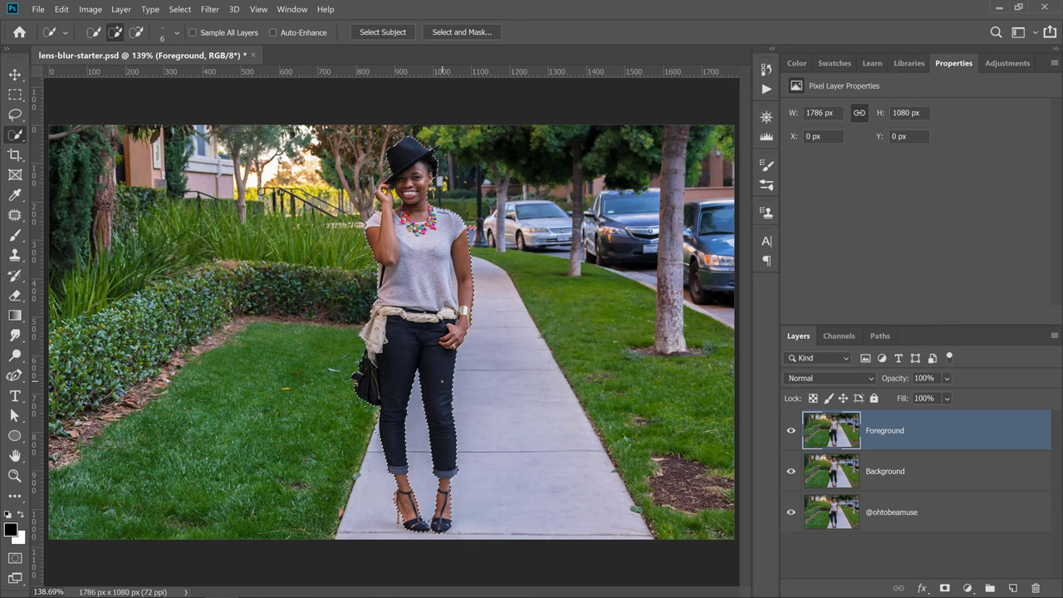
Step: Refine the selection by subtracting the background gaps between her arm and torso and beside her raised hand
key("alt")
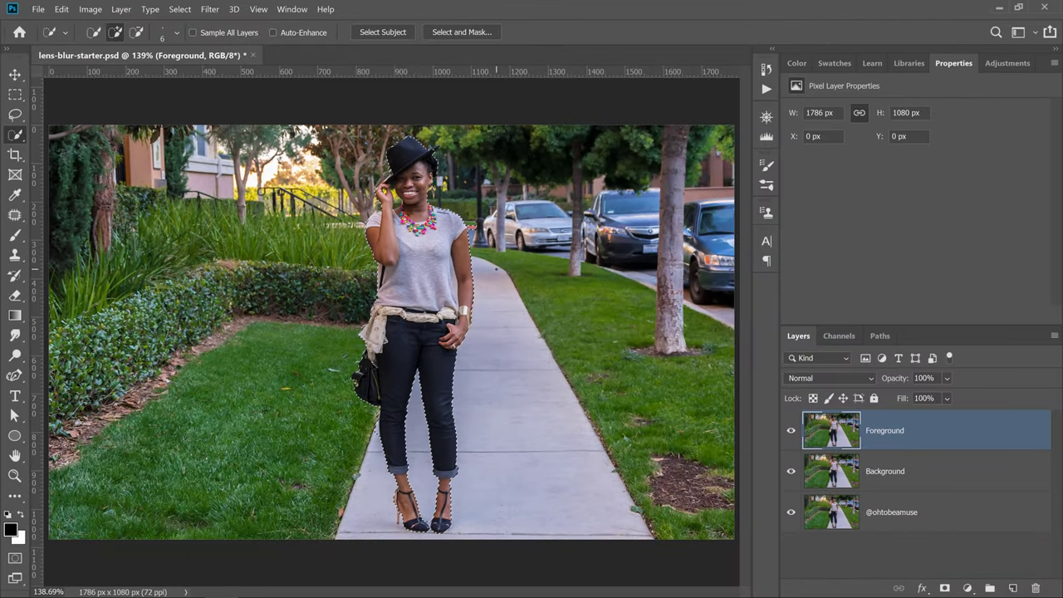
key("alt")
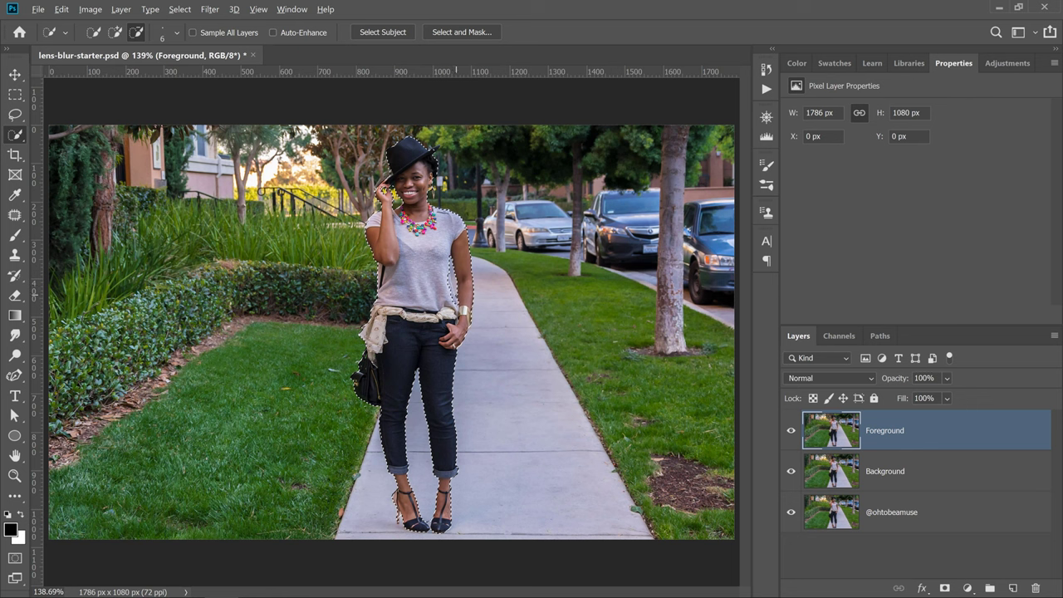
key("alt")
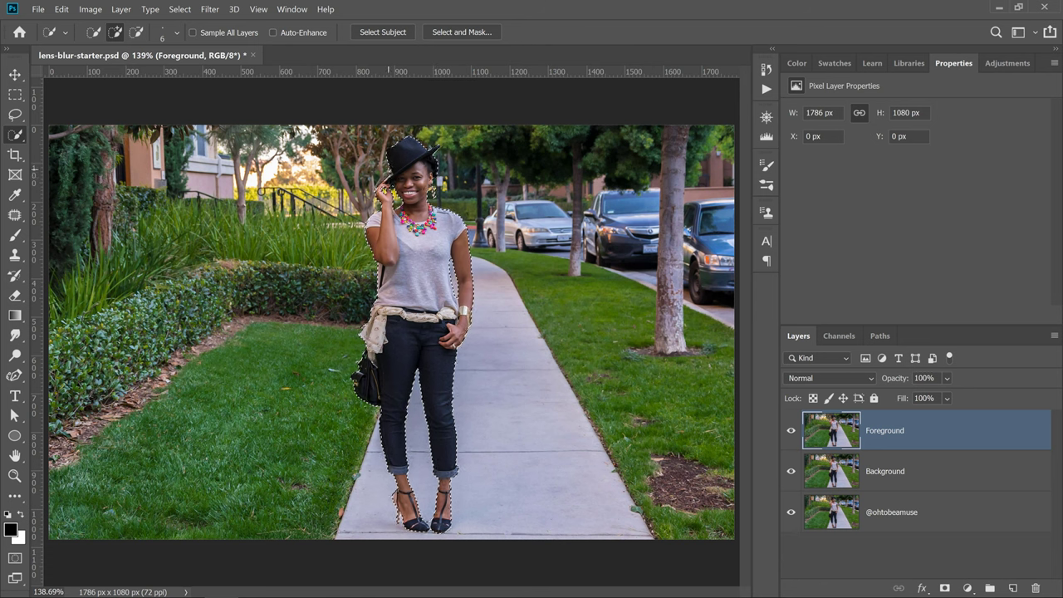
key("alt")
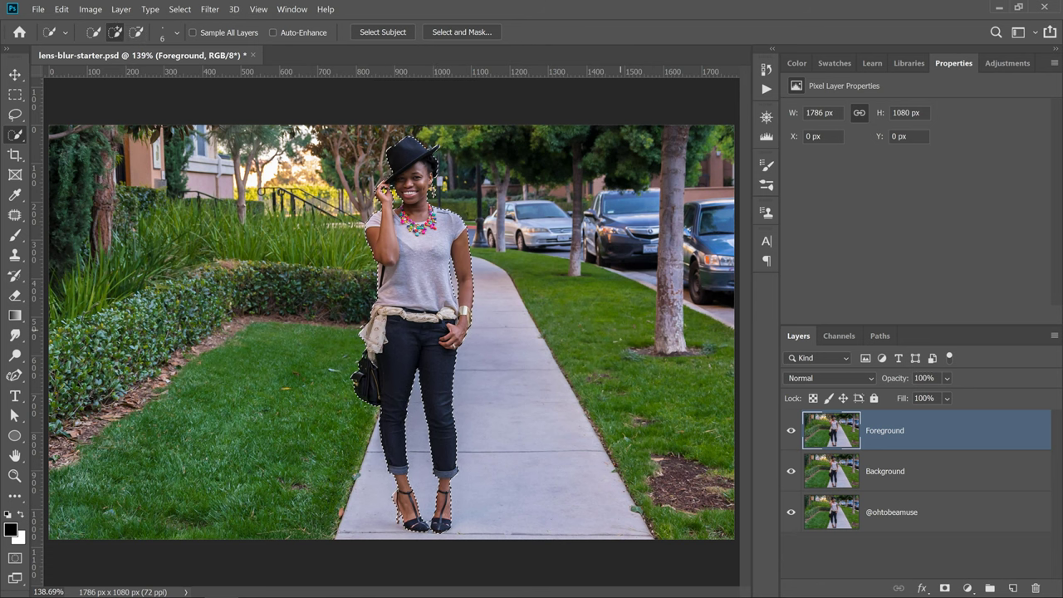
Step: Add a layer mask from the selection to the Foreground layer and inspect the cutout and mask with the two lower layers hidden
left_click(944, 587)
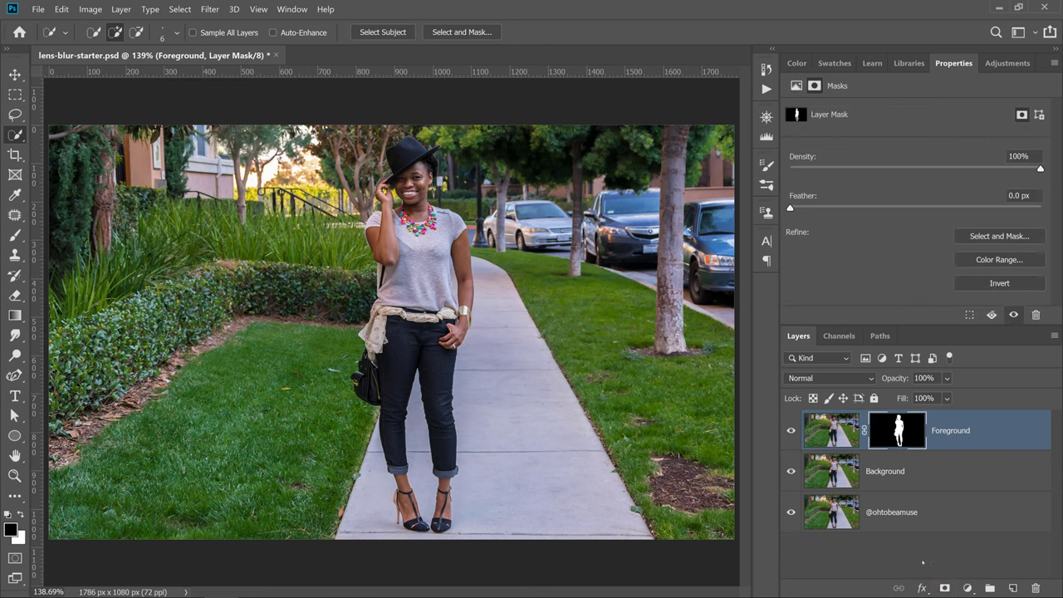
left_click(790, 472)
left_click(790, 512)
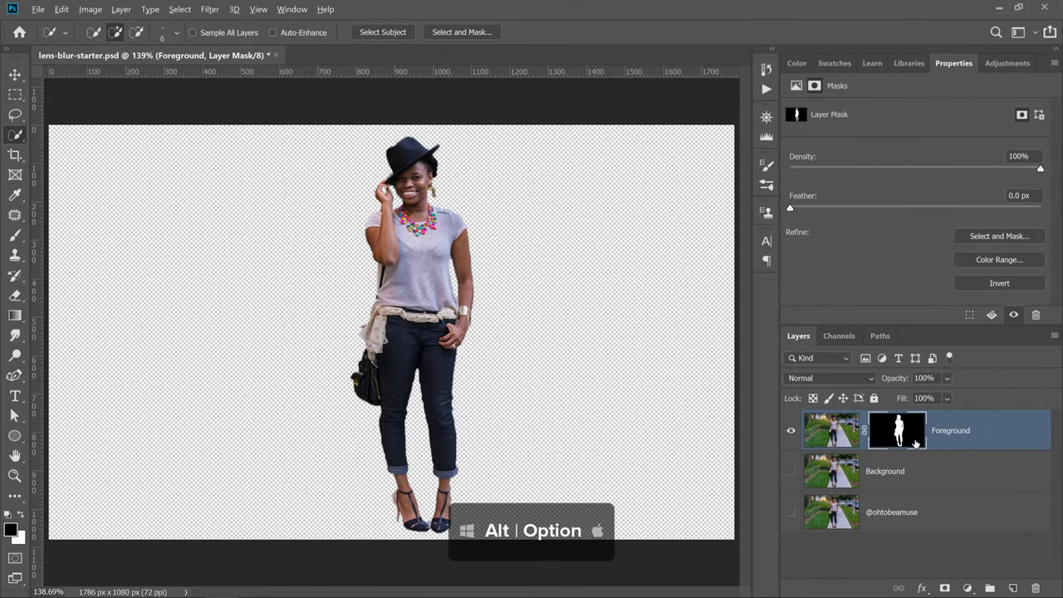
left_click(915, 443, "alt")
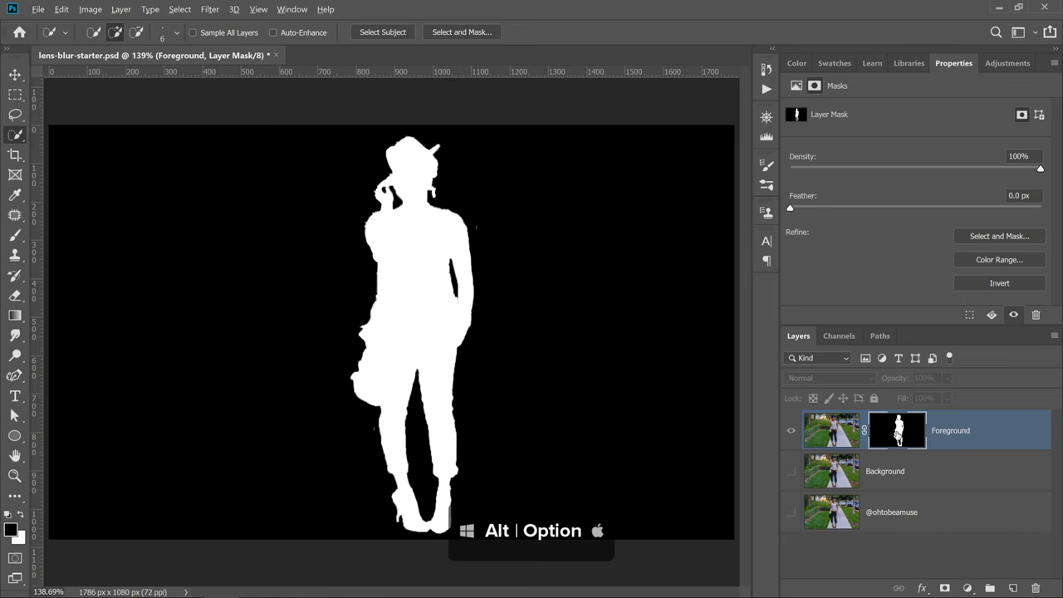
left_click(900, 433, "alt")
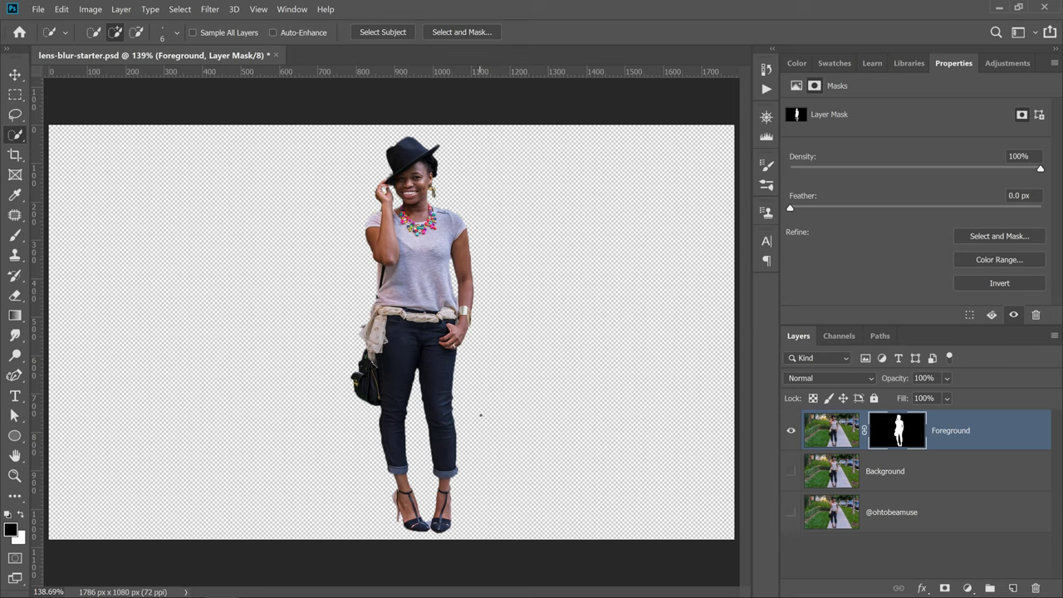
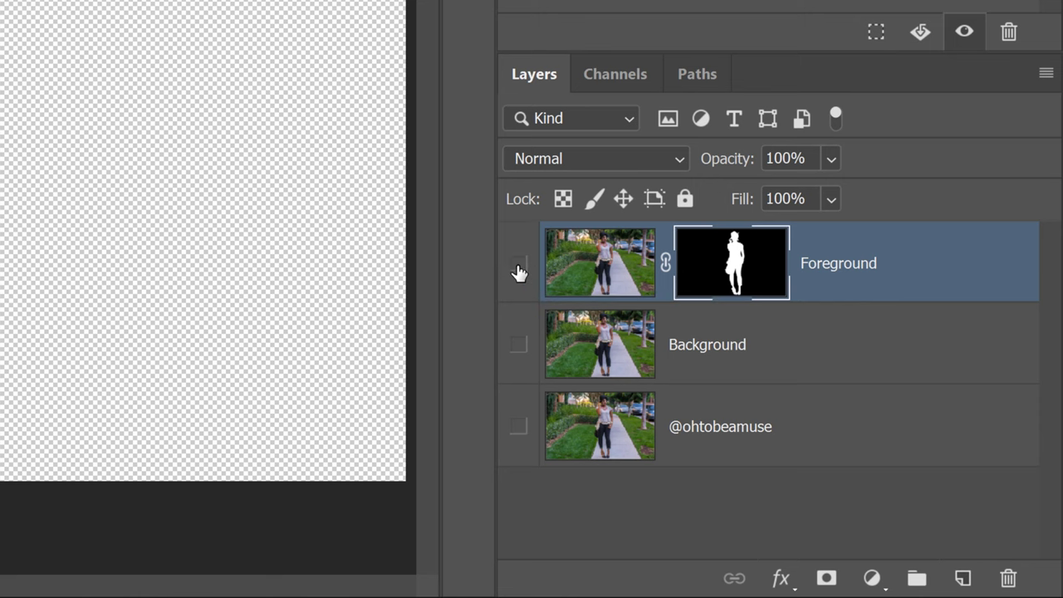
Step: Expand the woman's selection by 3 pixels on the Background layer, shown alone, and check its edge at her shoulder
left_click(518, 346)
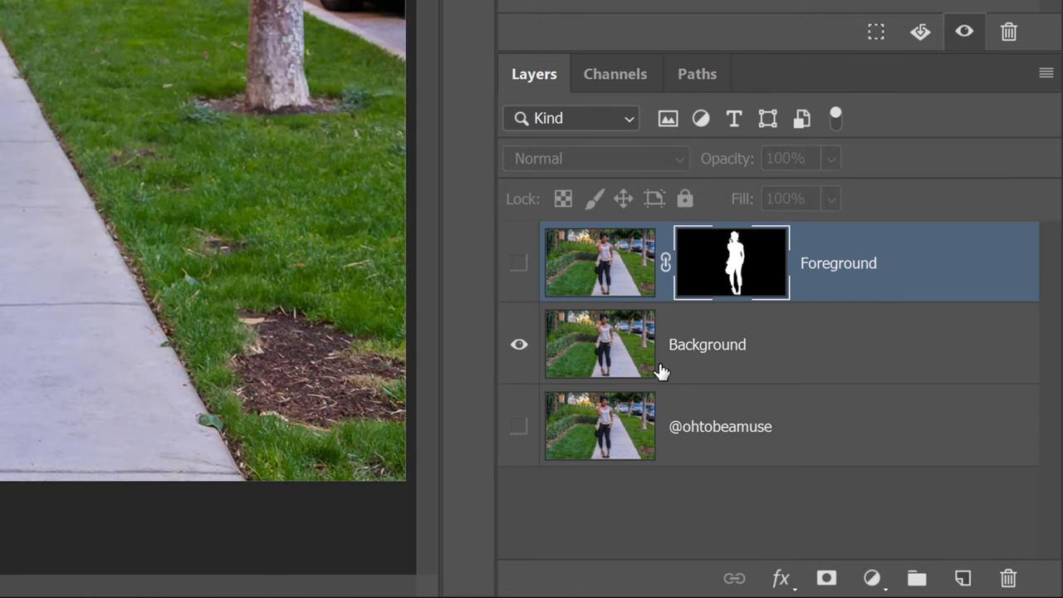
left_click(704, 367)
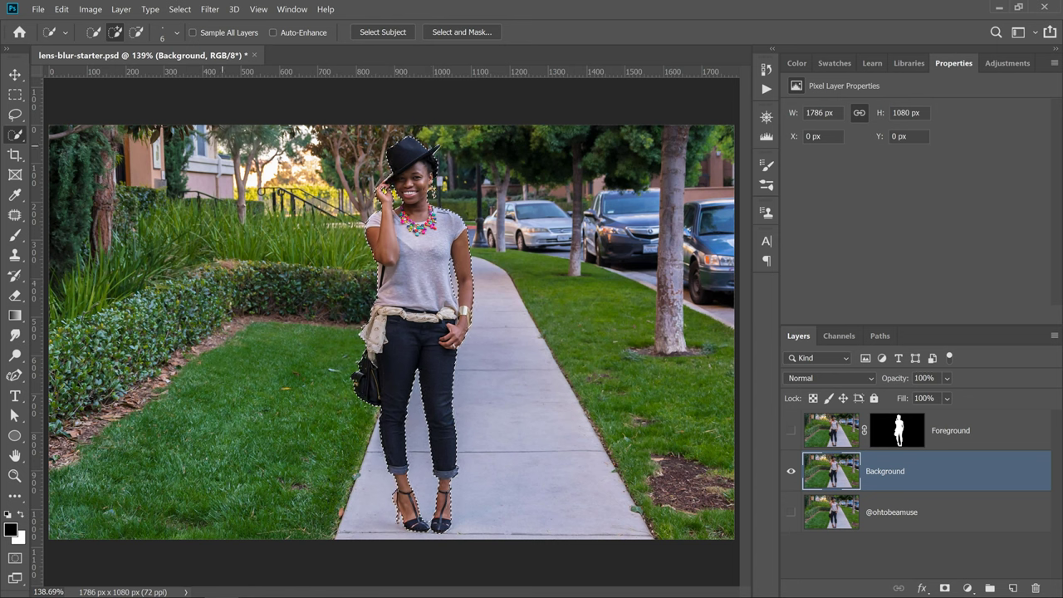
left_click(179, 9)
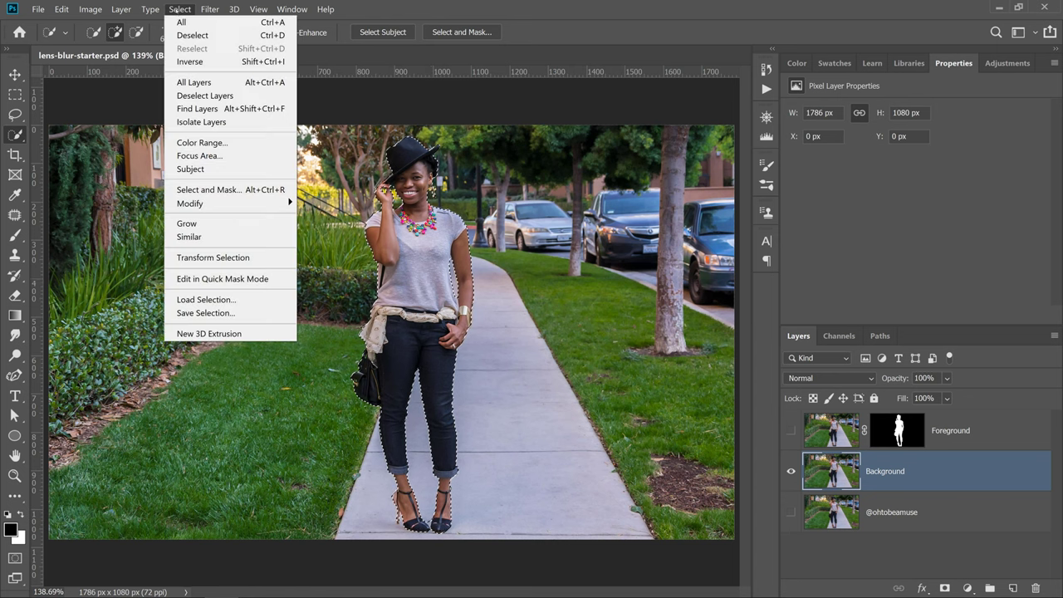
mouse_move(219, 205)
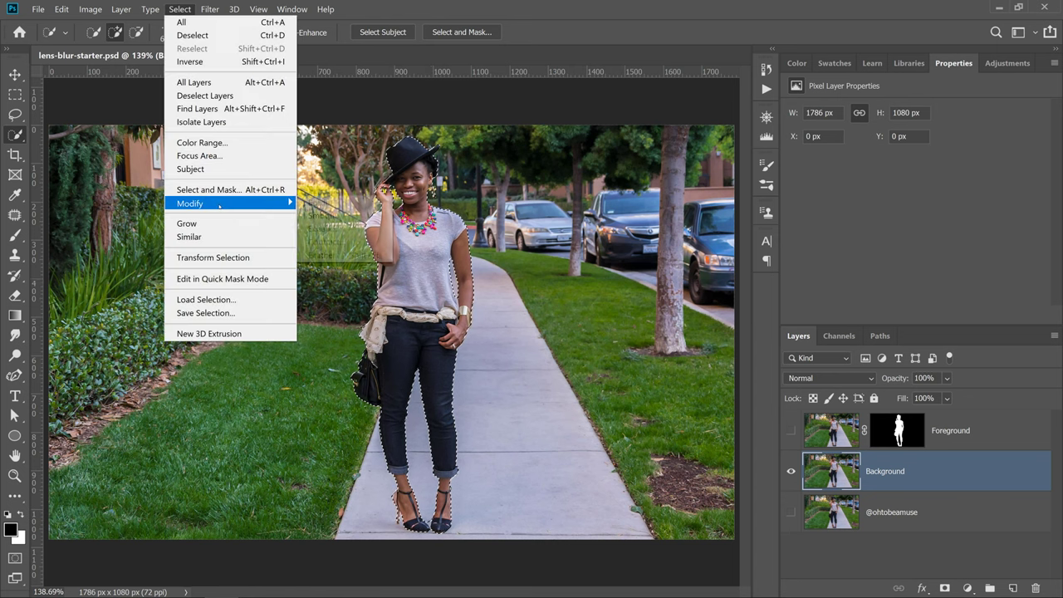
left_click(342, 235)
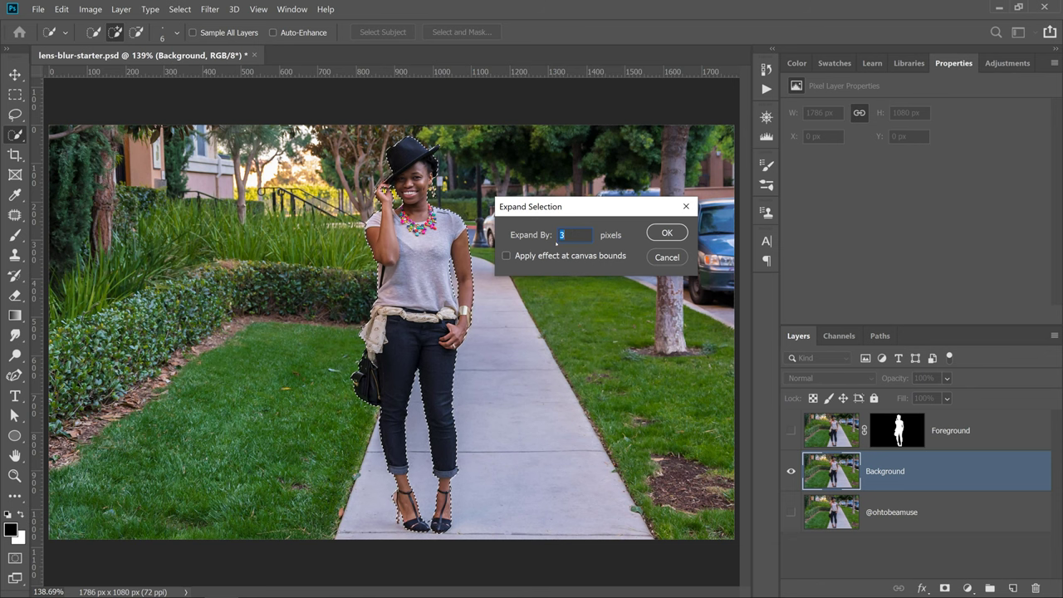
key("Return")
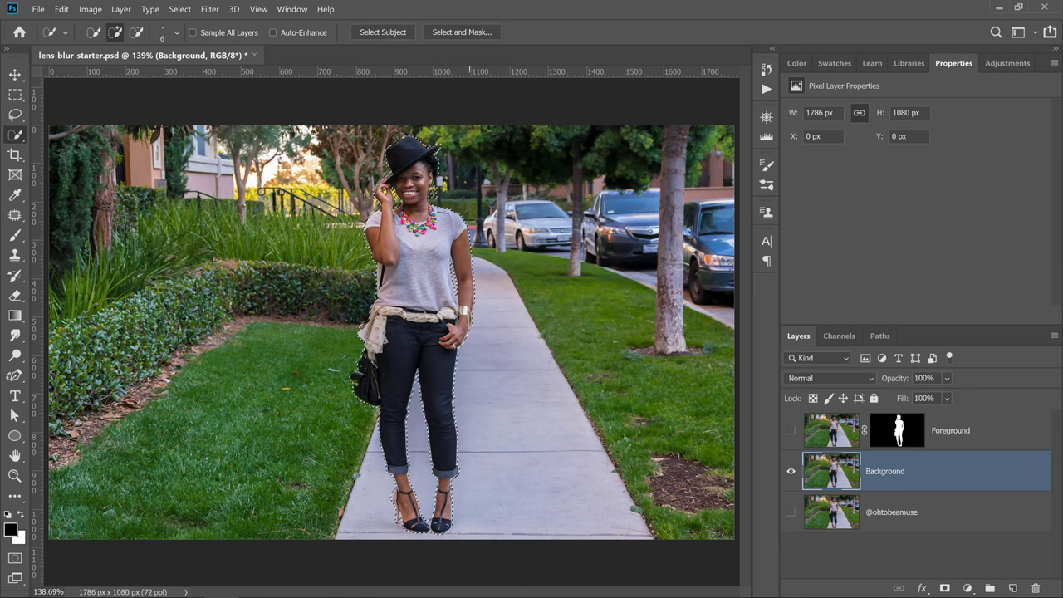
key("z")
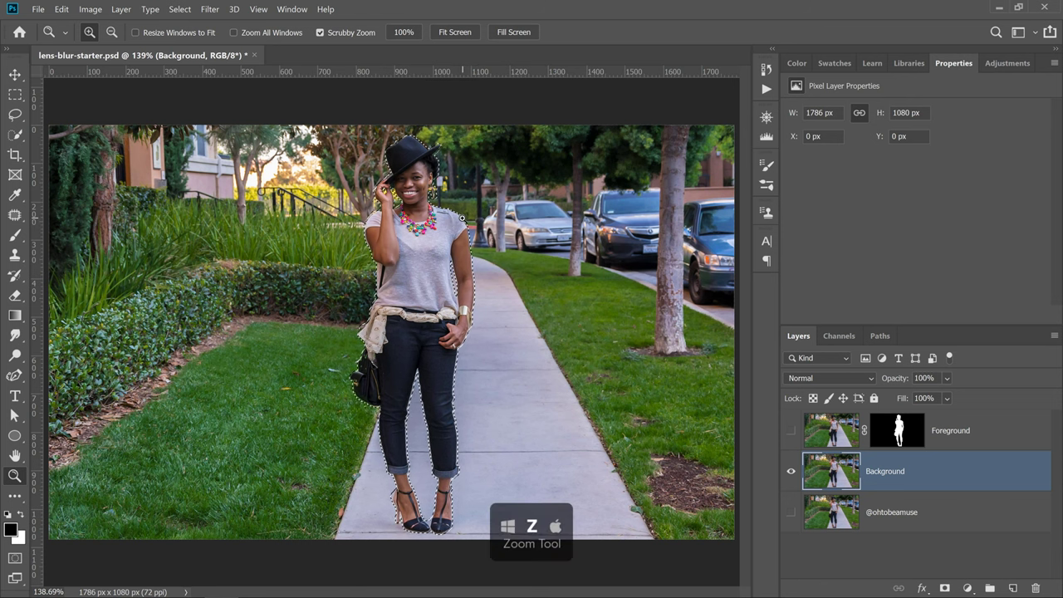
left_click_drag(462, 219, 461, 219)
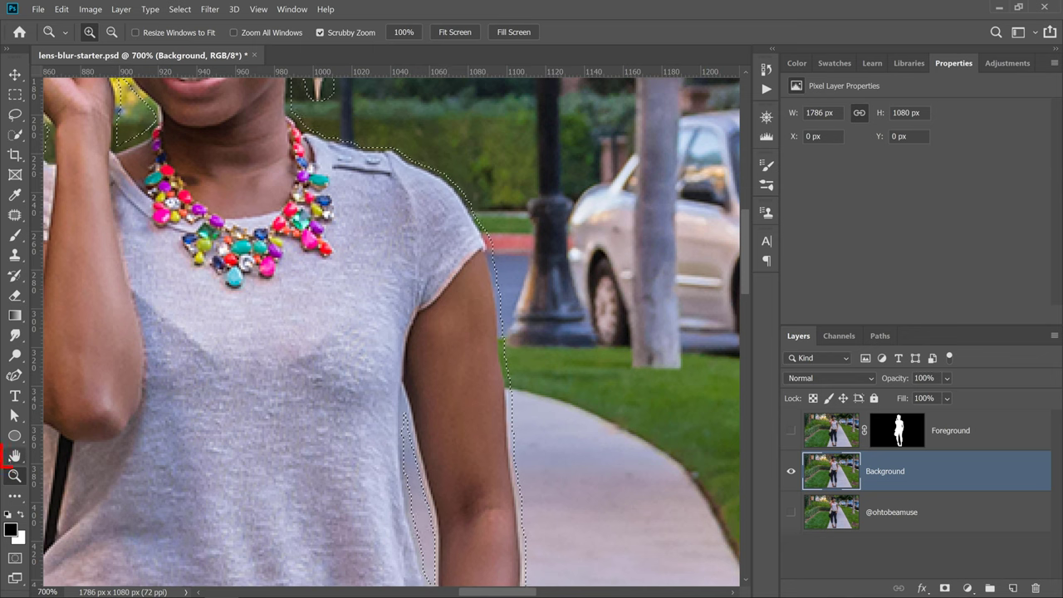
double_click(15, 455)
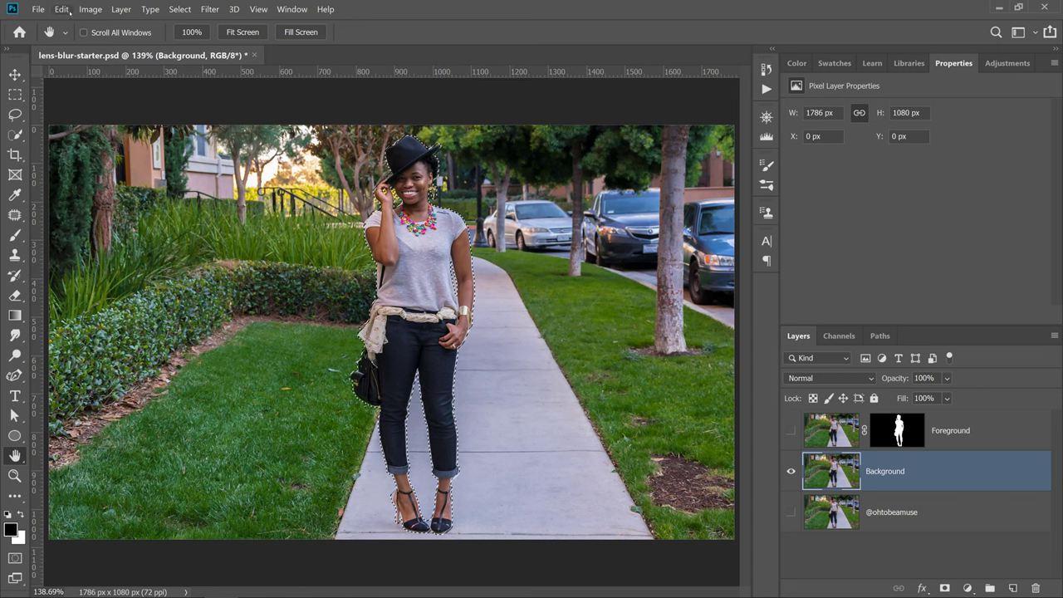
Step: Fill the expanded woman selection on the Background layer using Content-Aware with Color Adaptation, Normal mode and 100% opacity
left_click(61, 9)
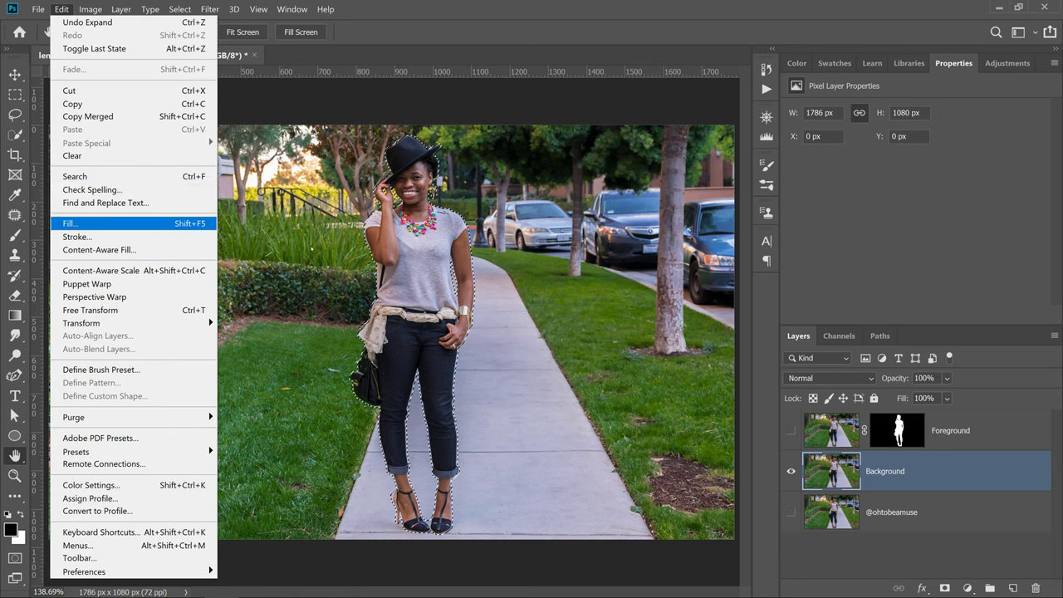
key("Escape")
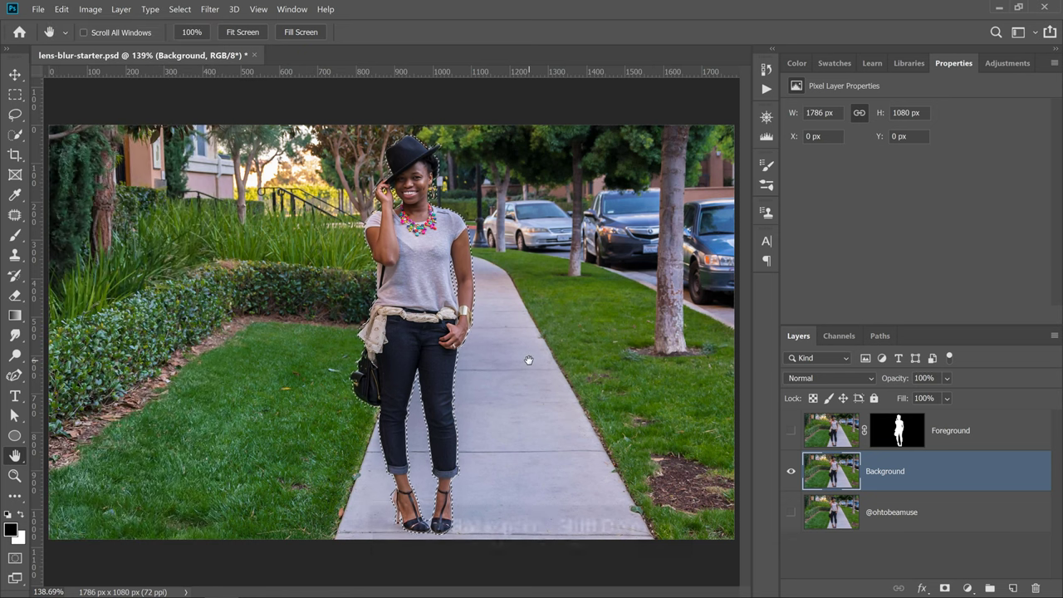
key("shift+BackSpace")
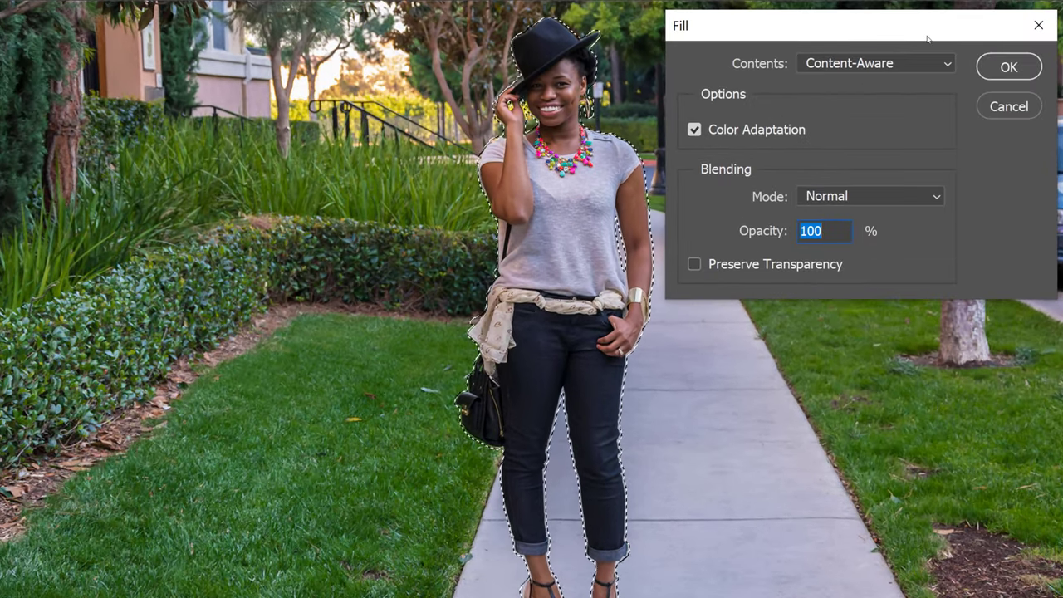
left_click(946, 63)
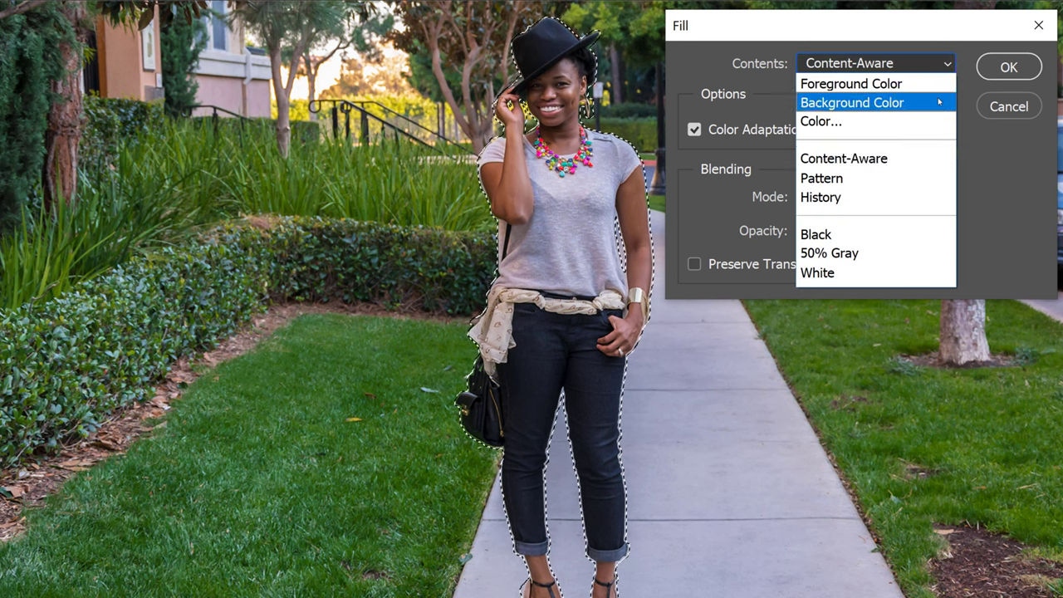
left_click(925, 156)
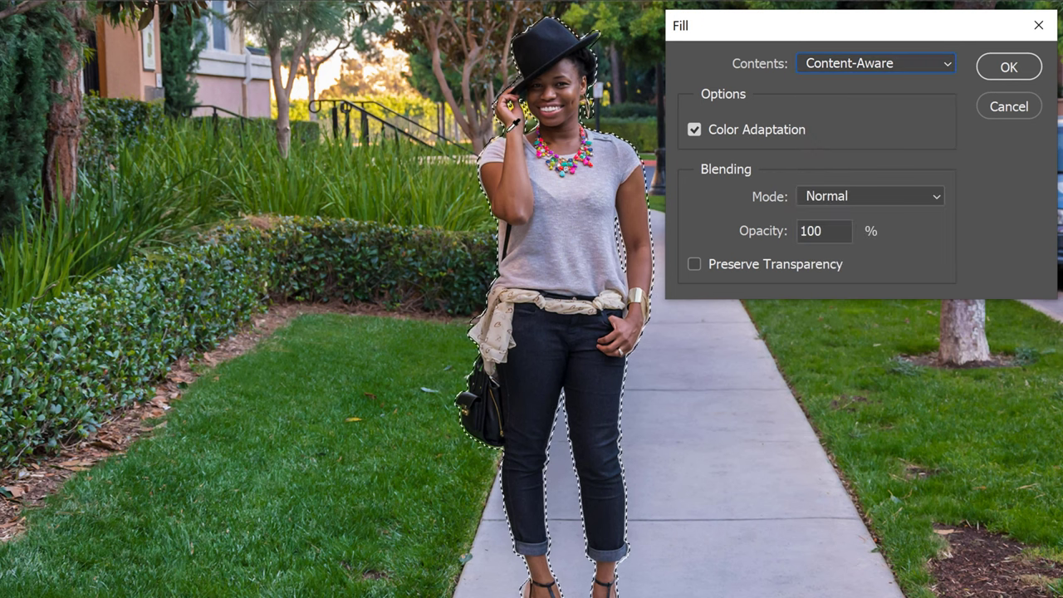
left_click(1007, 68)
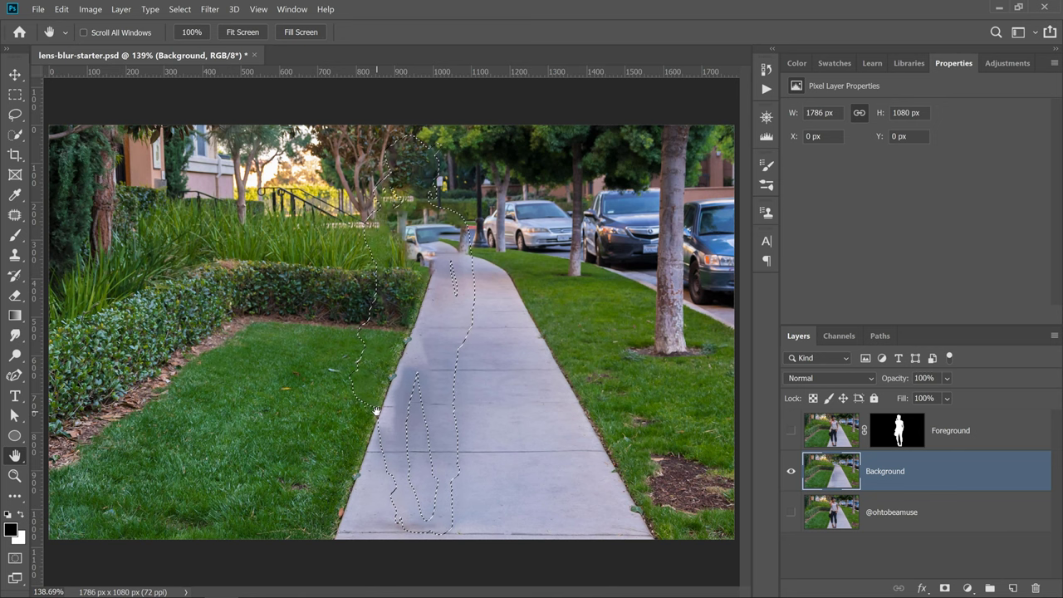
Step: Check the filled area around the hedge up close, deselect, and show the Foreground layer again
key("z")
left_click_drag(365, 359, 373, 360)
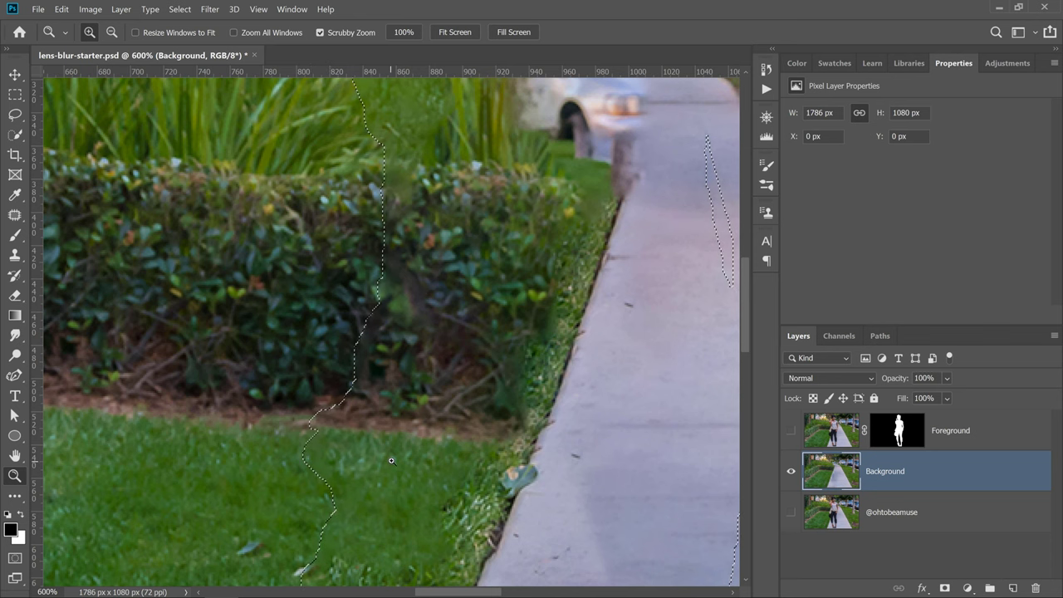
key("ctrl+0")
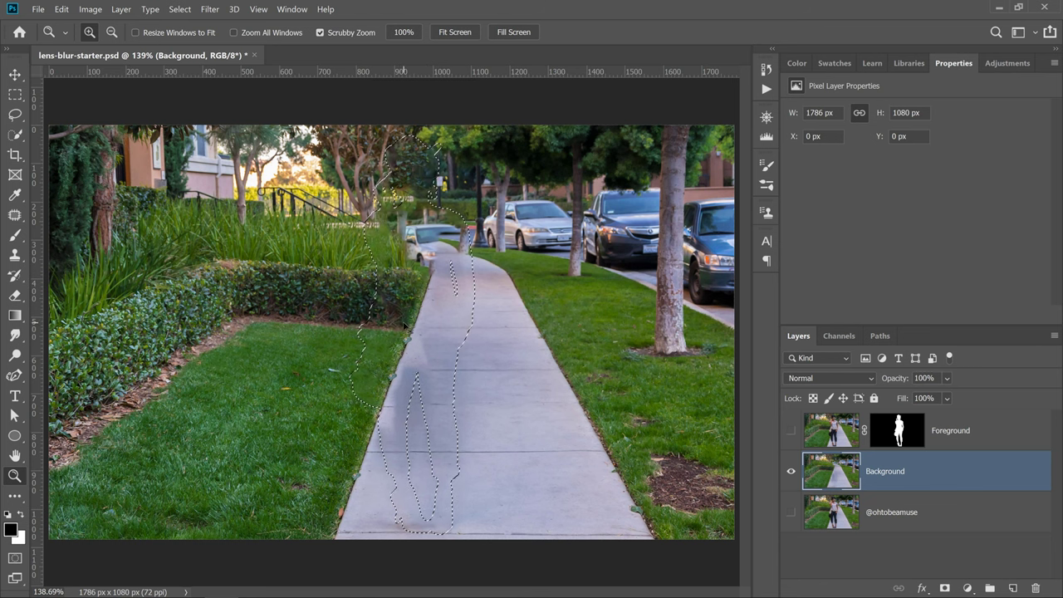
key("ctrl+d")
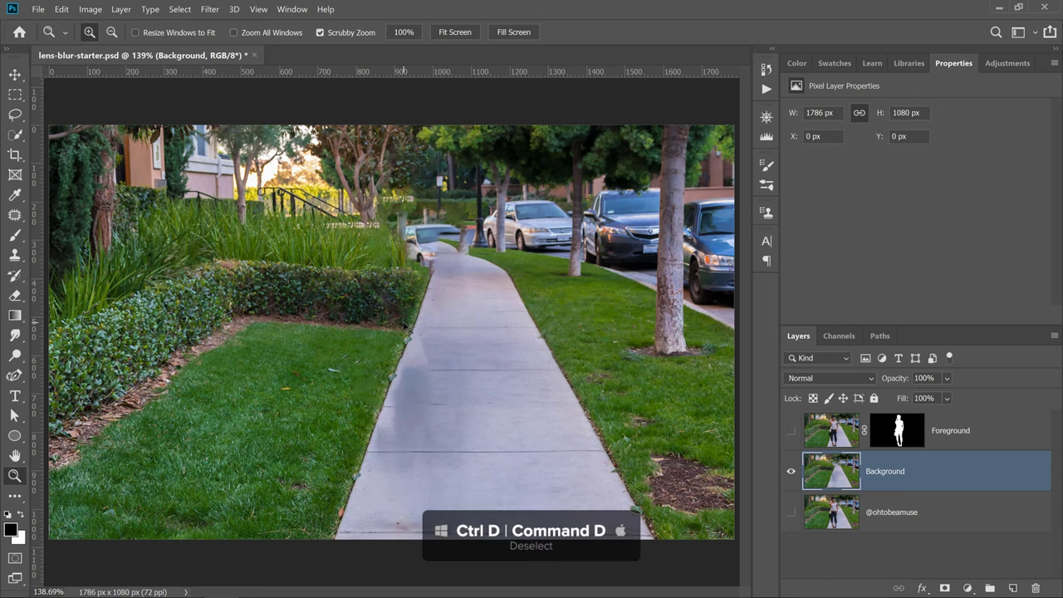
left_click(791, 436)
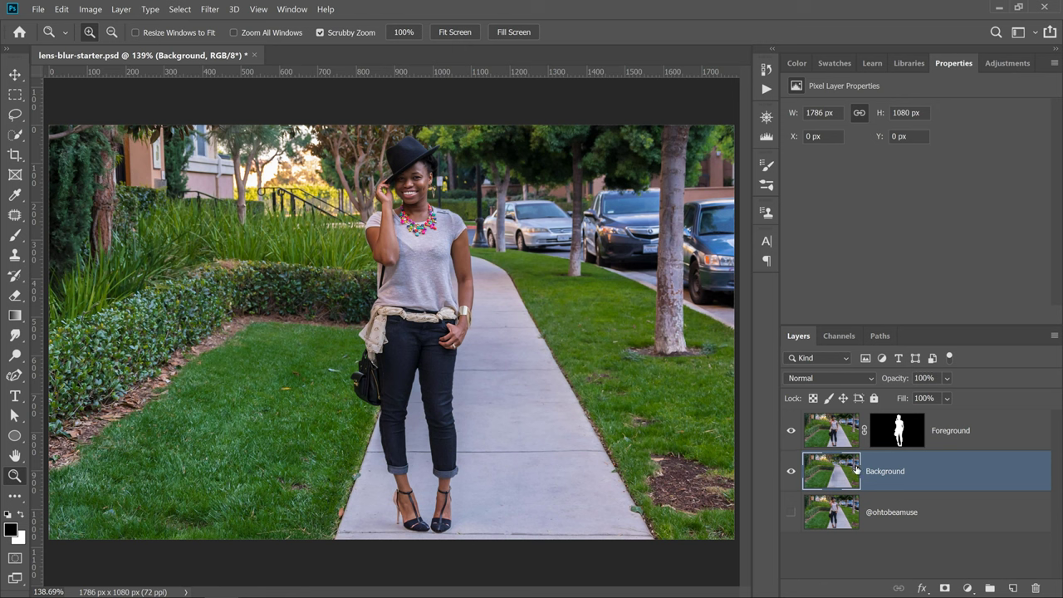
Step: Convert the Background layer to a smart object and rename it Background
right_click(946, 473)
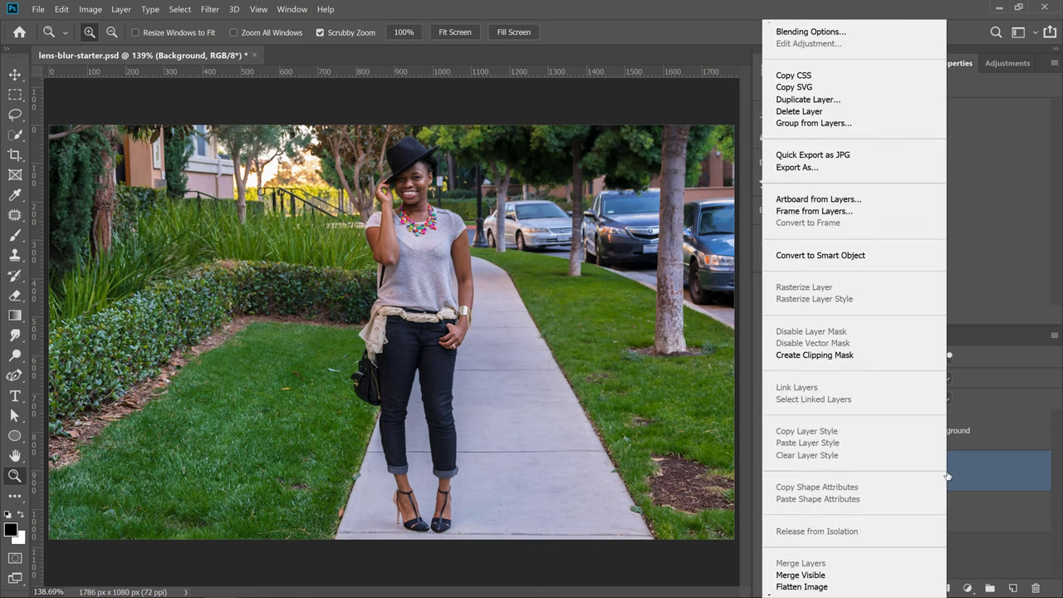
left_click(871, 254)
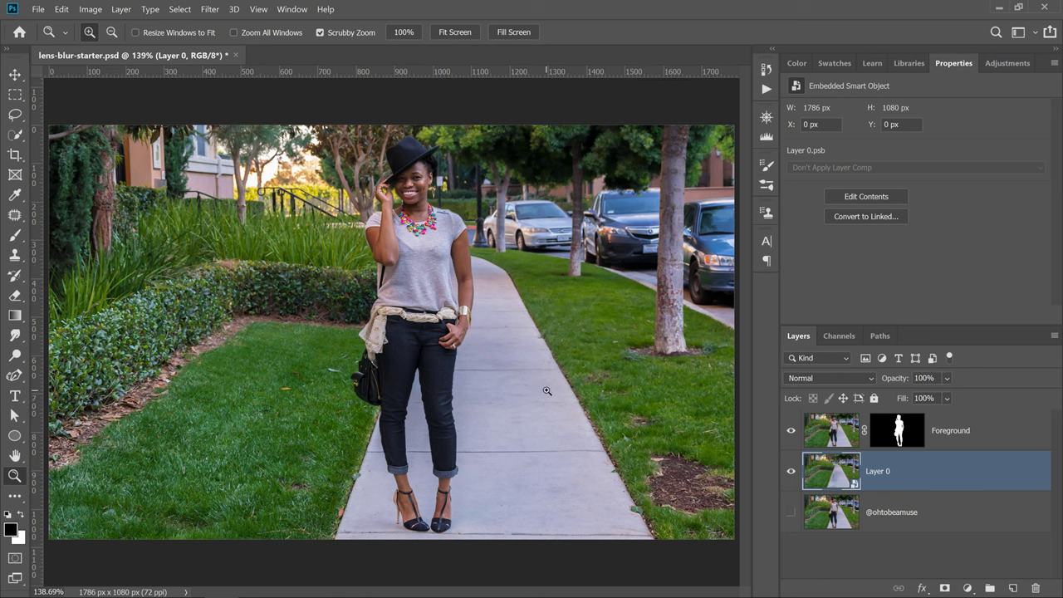
double_click(880, 471)
type("Background")
key("Return")
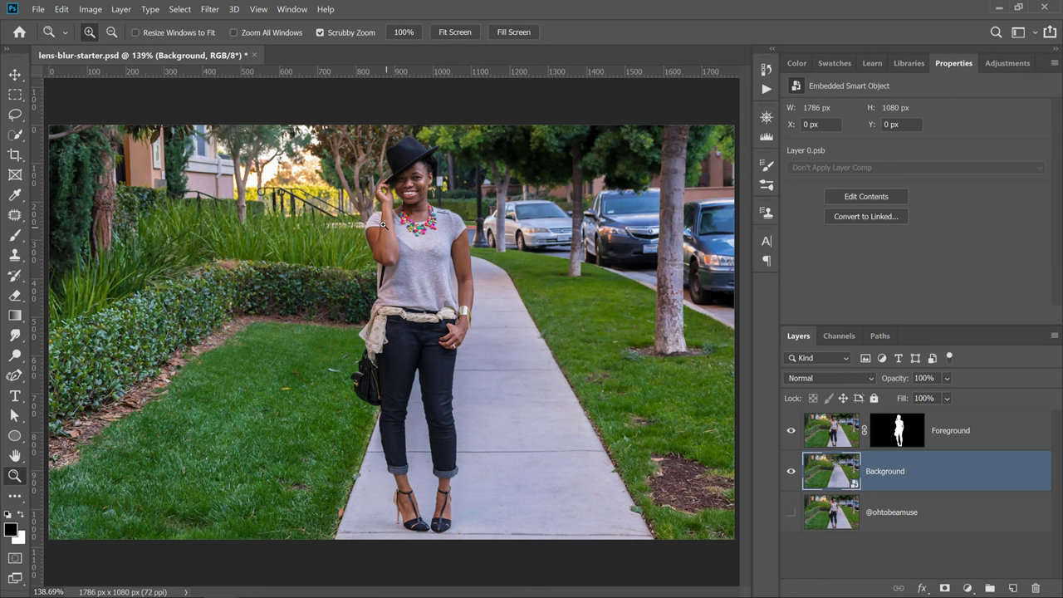
Step: Try a Field Blur on the Background layer with its pin near the parked cars and a blur of 118 px
left_click(210, 11)
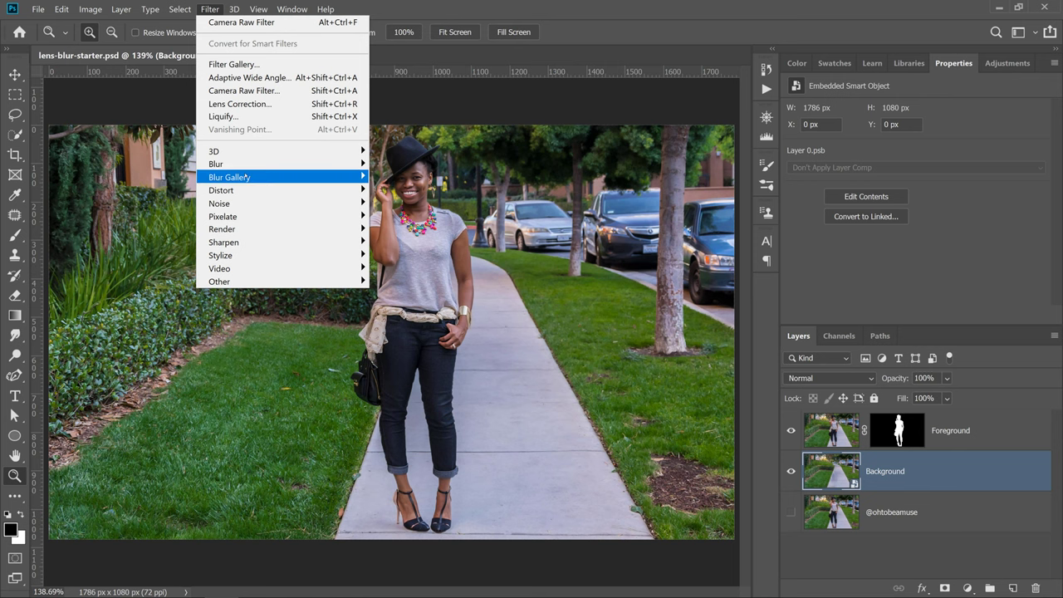
mouse_move(274, 176)
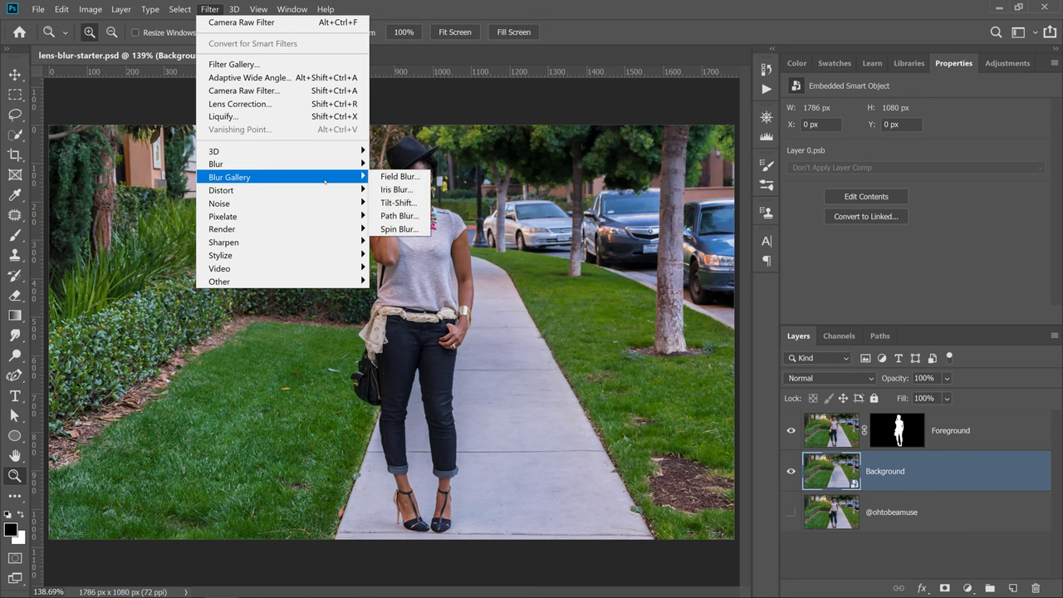
left_click(395, 177)
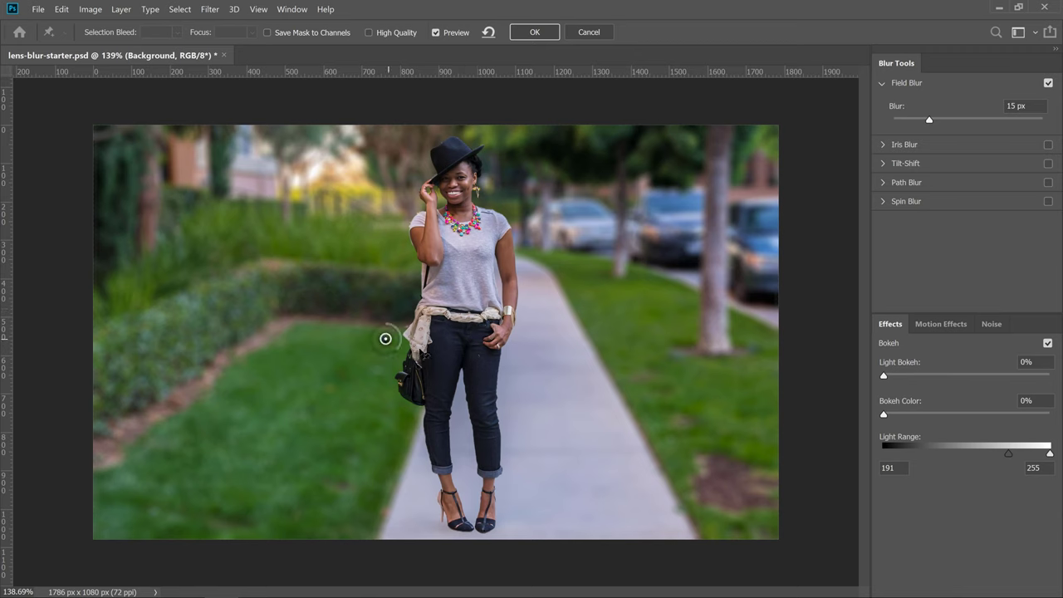
left_click_drag(385, 338, 595, 224)
mouse_move(976, 120)
left_mouse_down()
mouse_move(895, 120)
mouse_move(975, 120)
left_mouse_up()
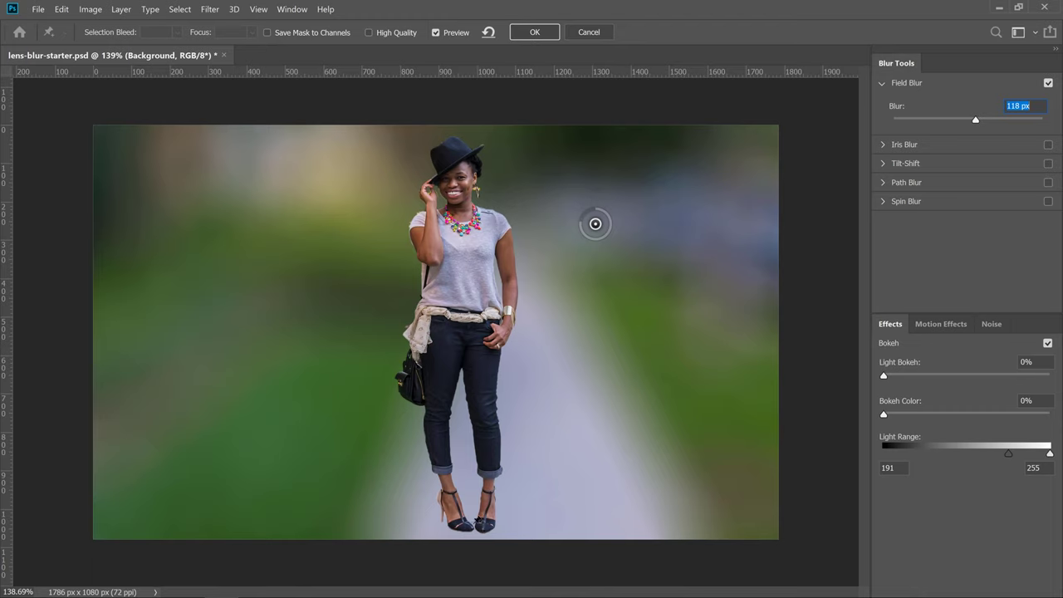
Step: Add a second Field Blur pin at the woman's feet with a blur of 0 px
left_click(473, 526)
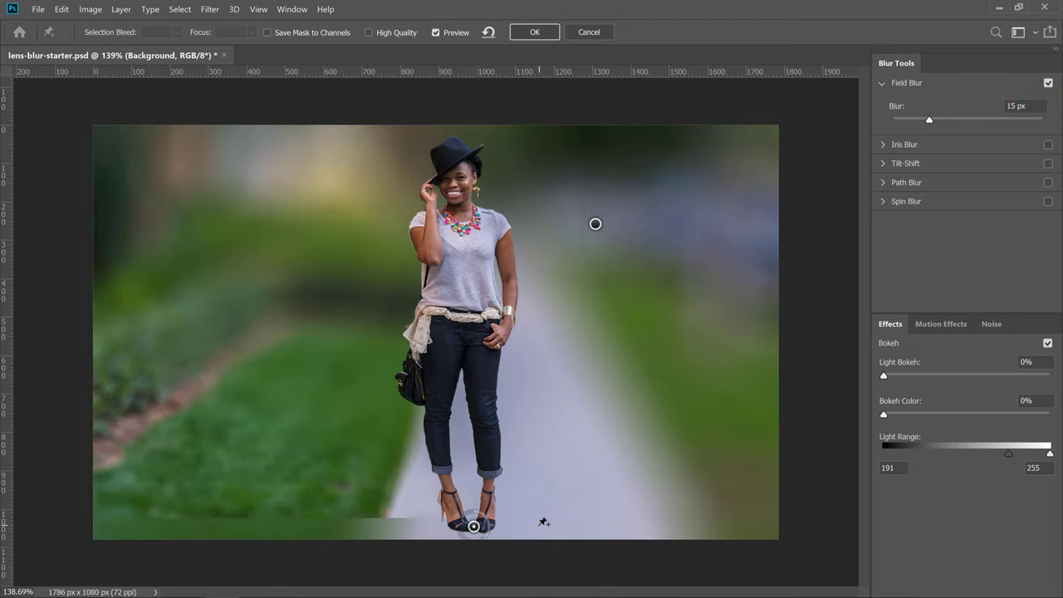
double_click(1015, 105)
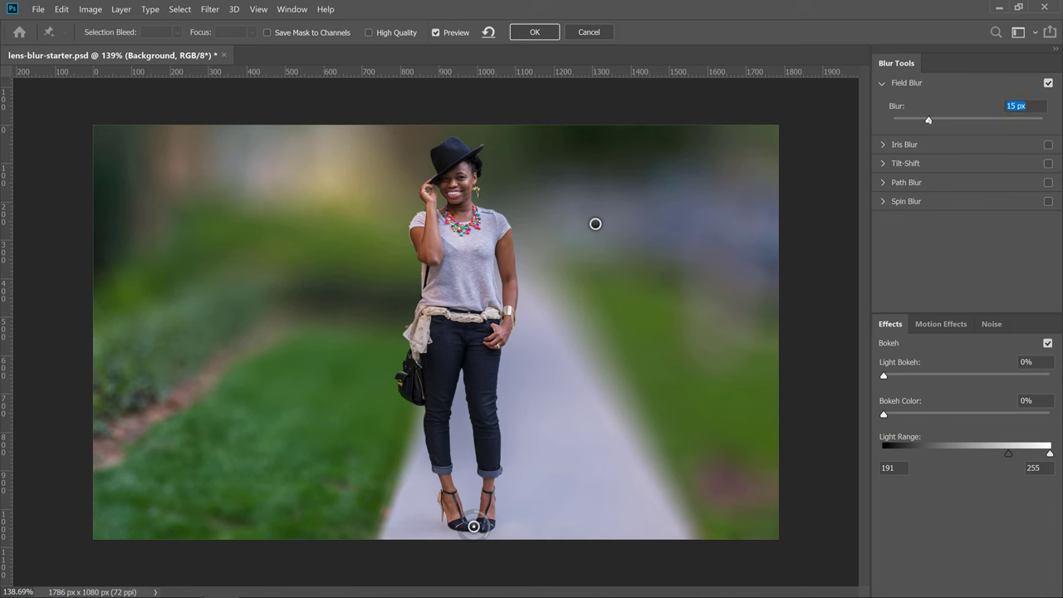
type("0")
key("Return")
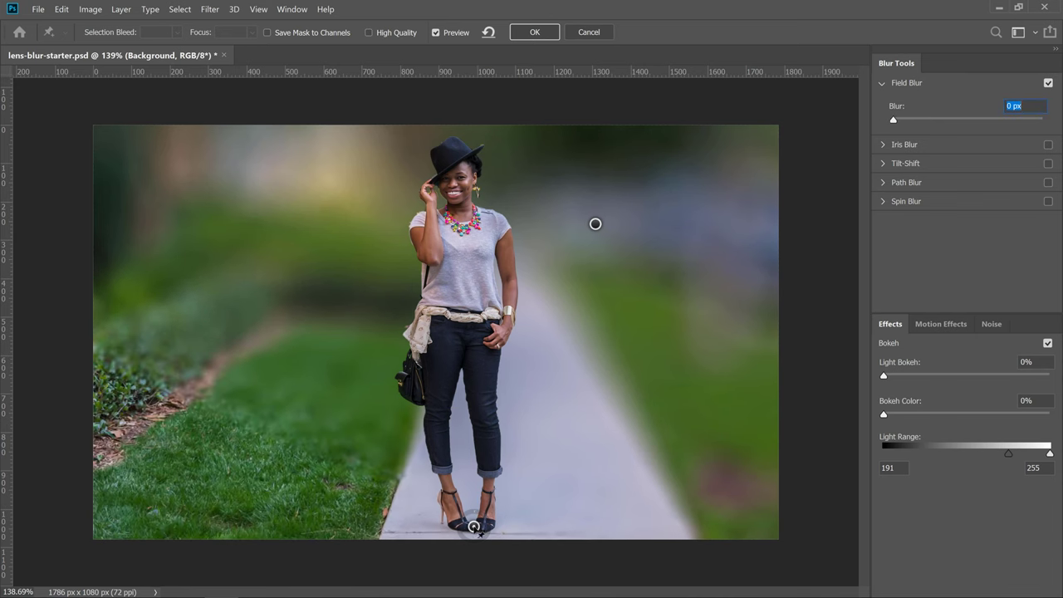
Step: Move the Field Blur pin near the cars to beside the woman's hat and set its blur to 18 px
left_click(597, 226)
left_click_drag(563, 228, 474, 290)
left_click_drag(482, 239, 483, 145)
left_click_drag(974, 119, 932, 119)
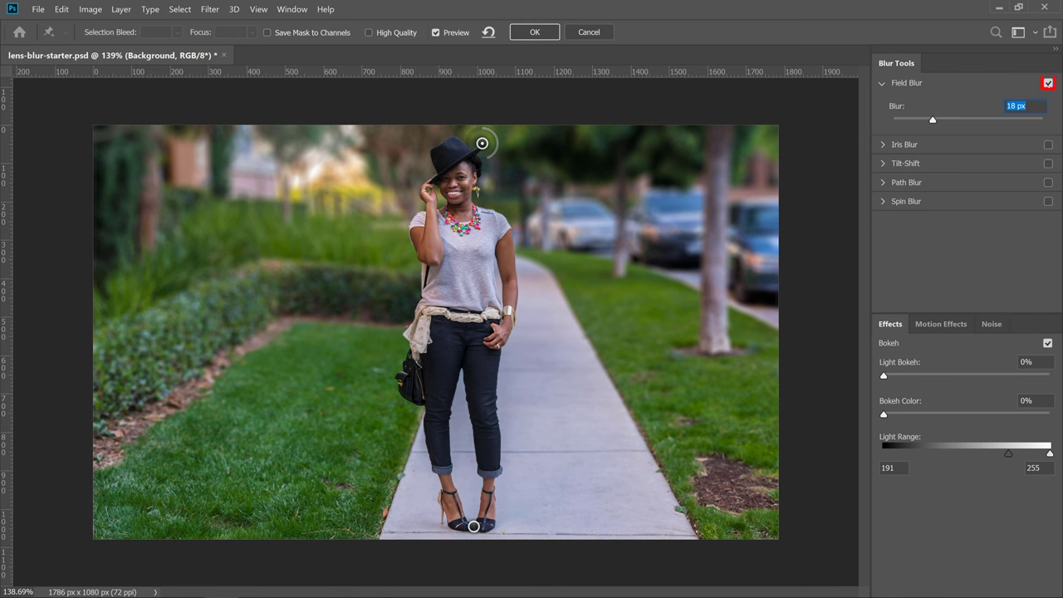
Step: Turn off Field Blur, try Tilt-Shift in its place, and cancel the Blur Gallery
left_click(1047, 84)
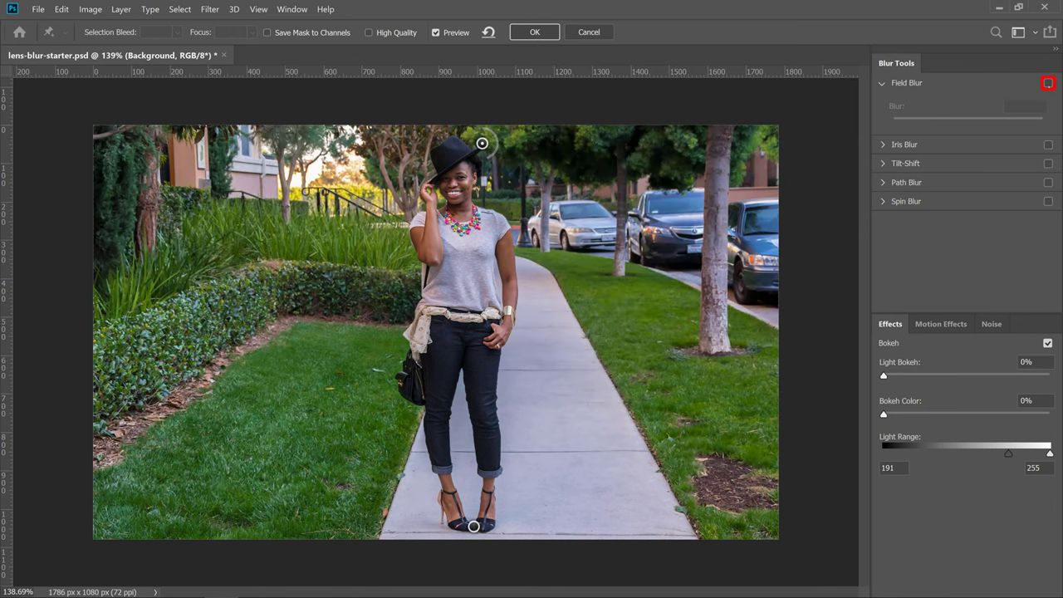
left_click(905, 164)
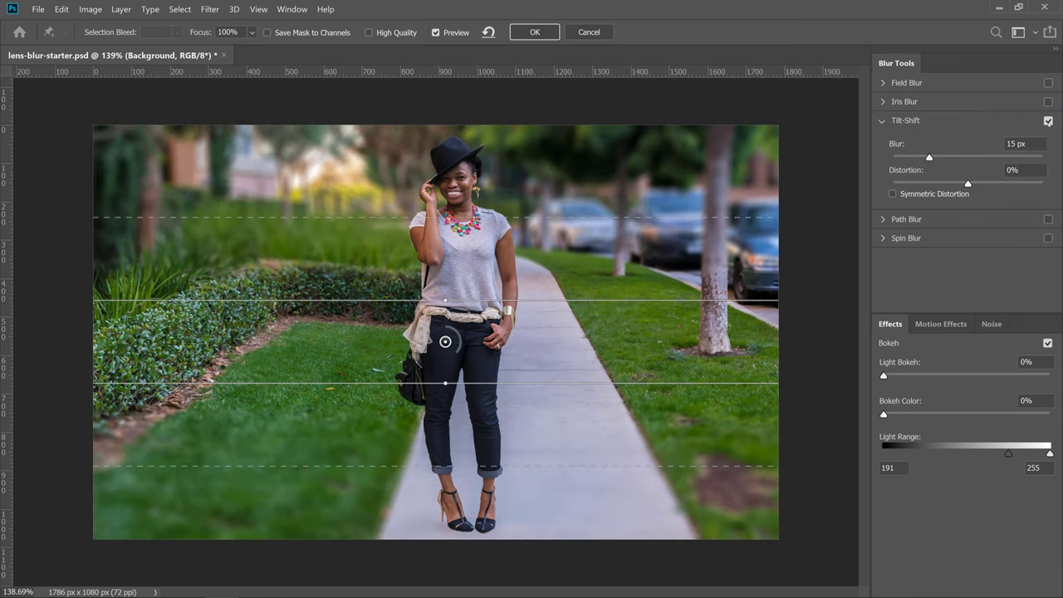
left_click(593, 35)
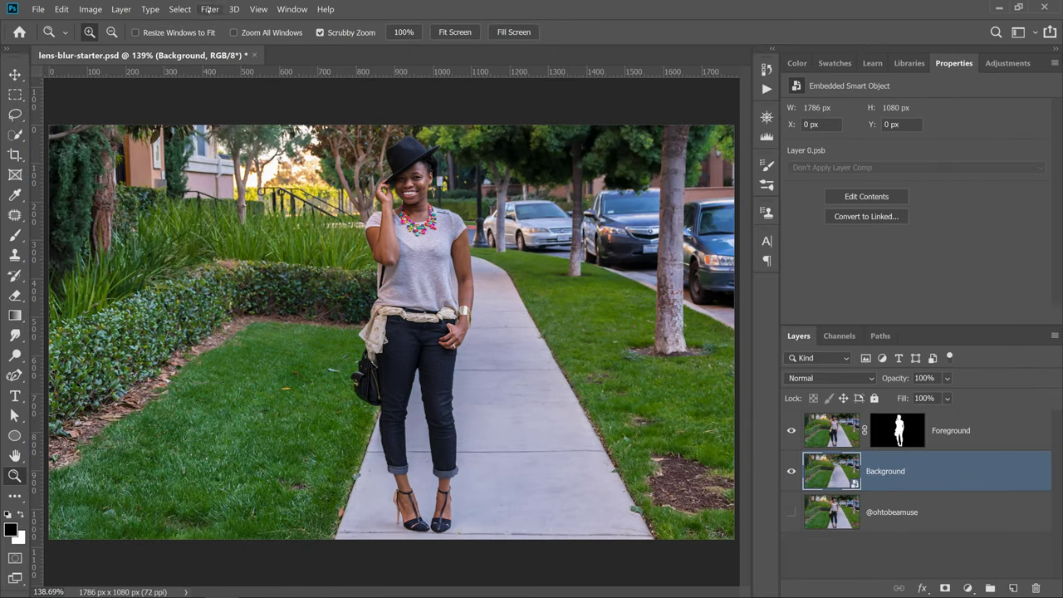
Step: Apply a Tilt-Shift blur of 19 px to the Background layer, centred at the woman's feet with the upper transition line at her torso
left_click(210, 9)
mouse_move(349, 177)
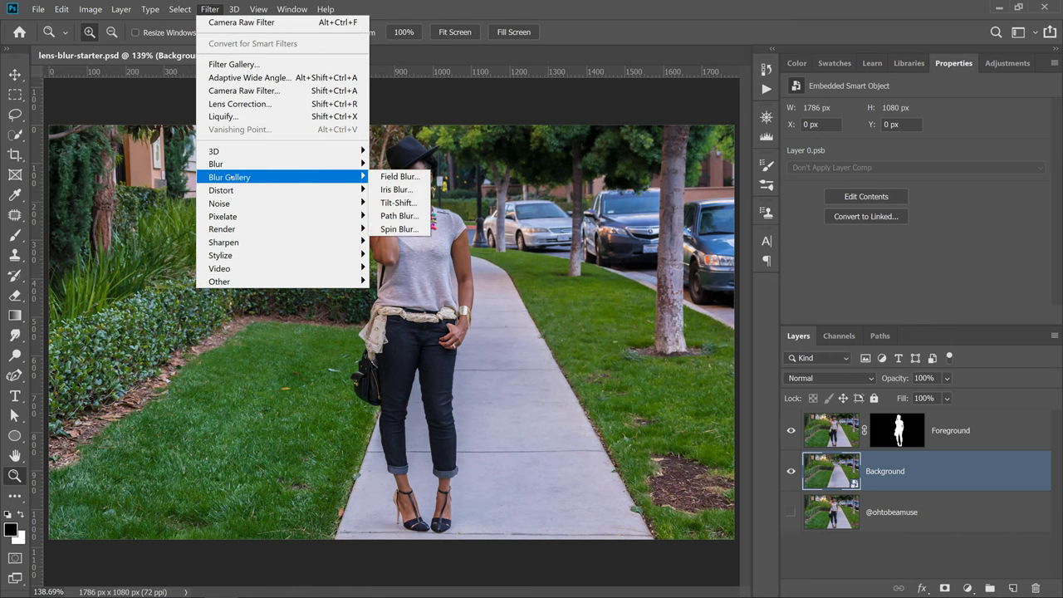
left_click(406, 203)
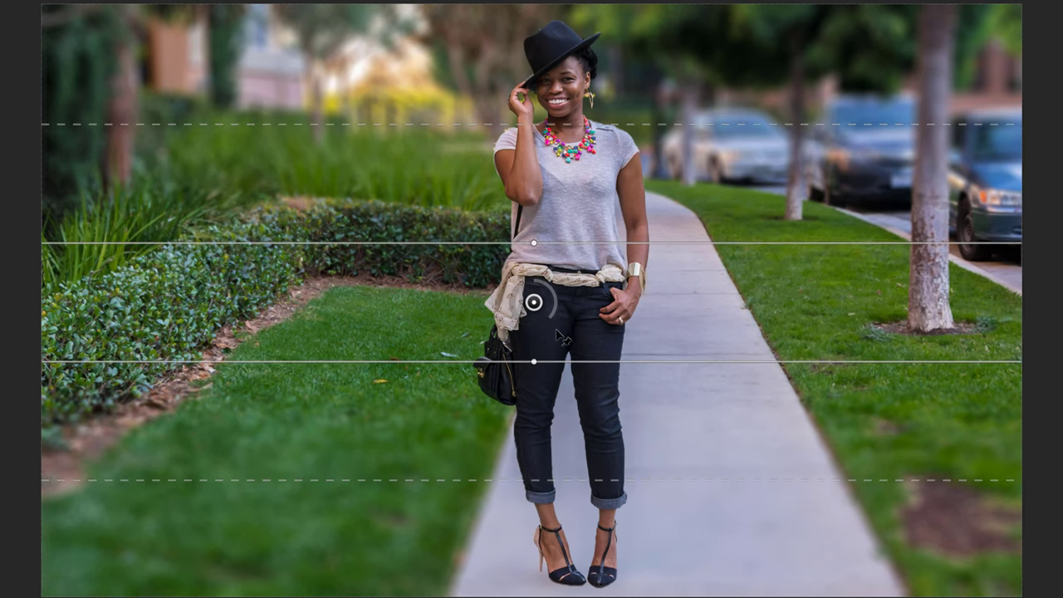
left_click_drag(532, 301, 587, 587)
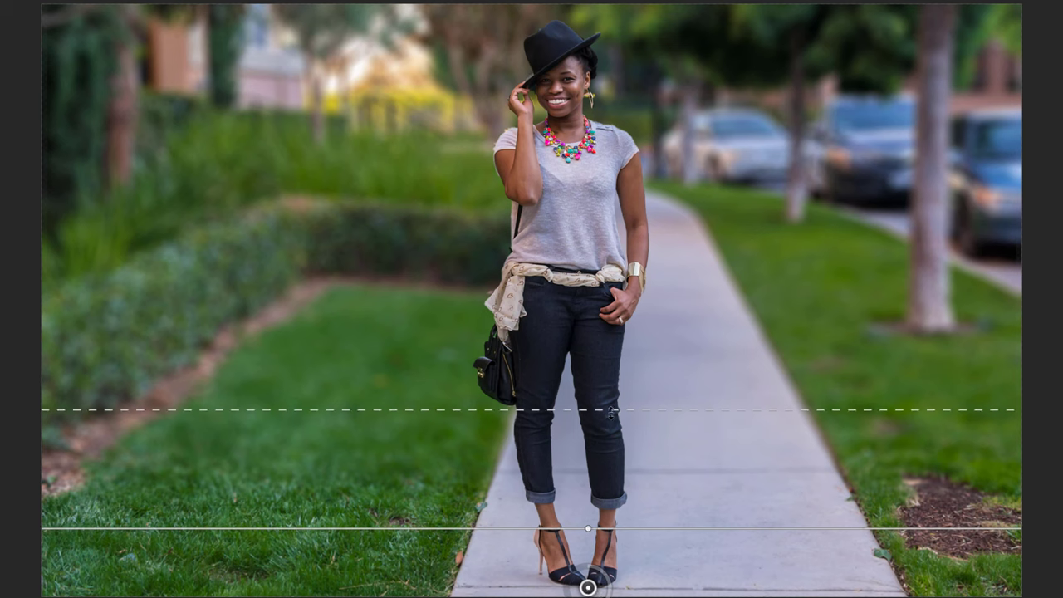
left_click_drag(610, 410, 600, 221)
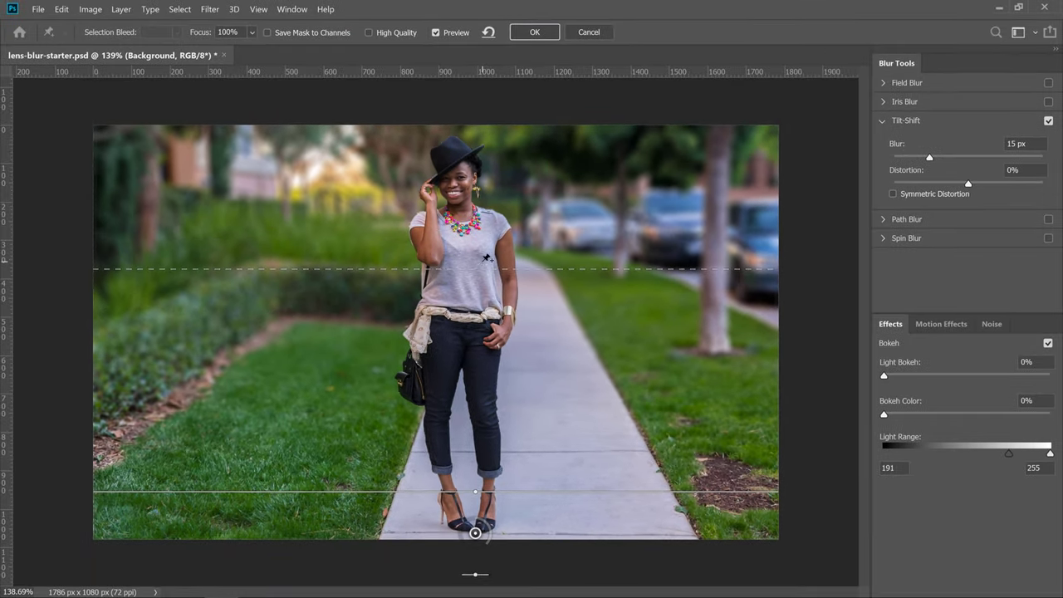
left_click_drag(928, 158, 935, 159)
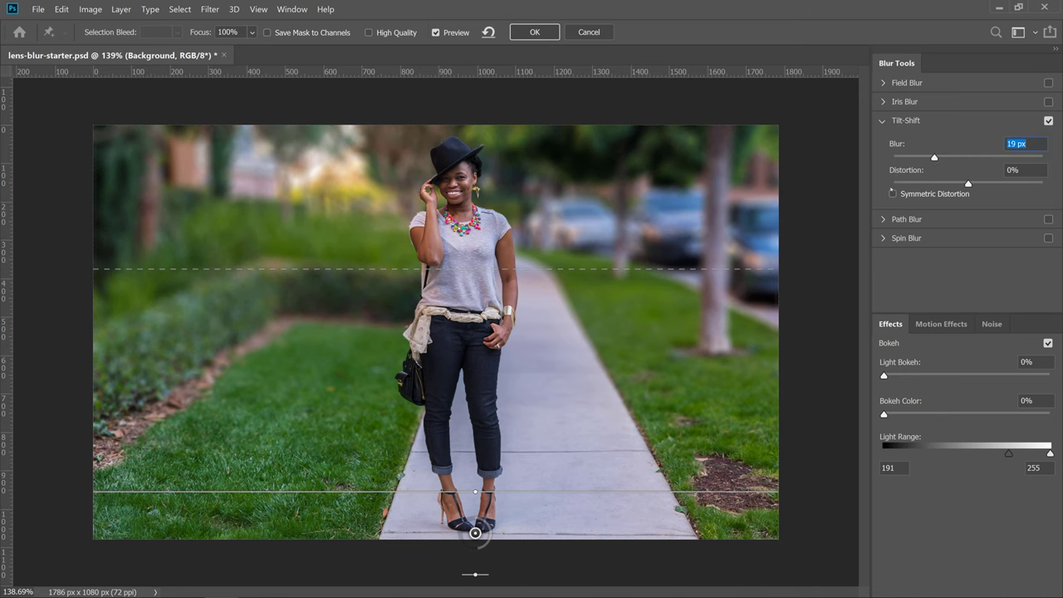
left_click(534, 32)
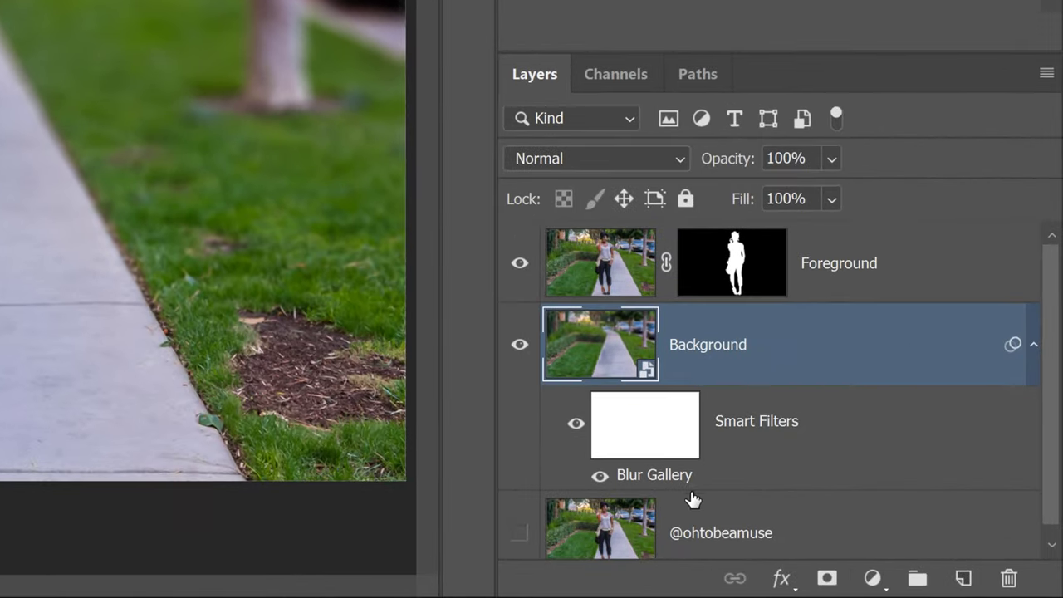
Step: Reopen the Blur Gallery smart filter to review its settings, close it unchanged, and collapse the Background layer's filter list
double_click(644, 477)
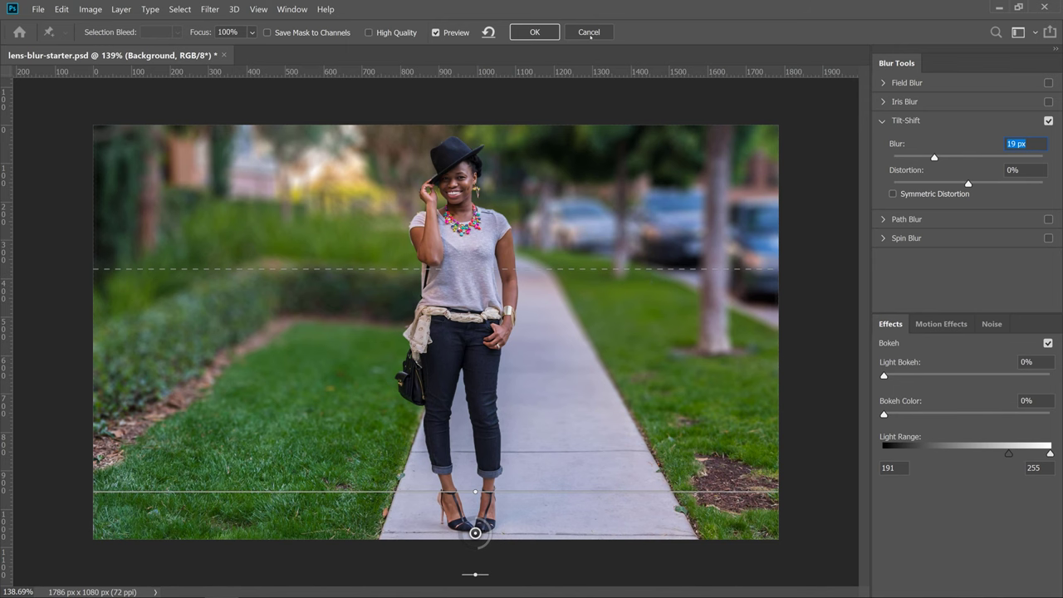
left_click(535, 32)
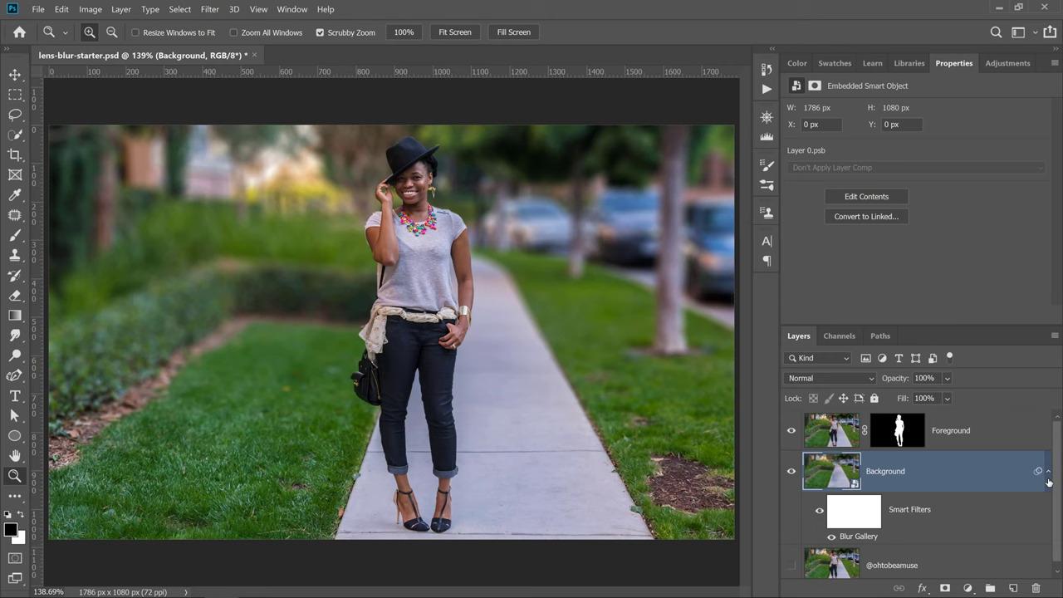
left_click(1048, 478)
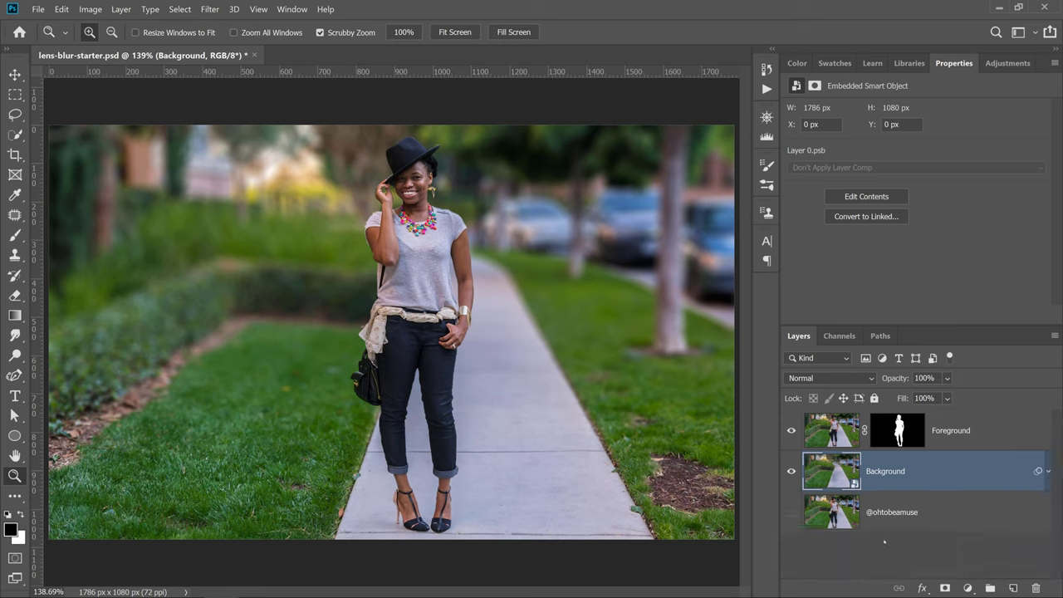
Step: Show the original photo layer and toggle the Background layer off and on to compare the image before and after blurring
left_click(794, 516)
left_click(791, 476)
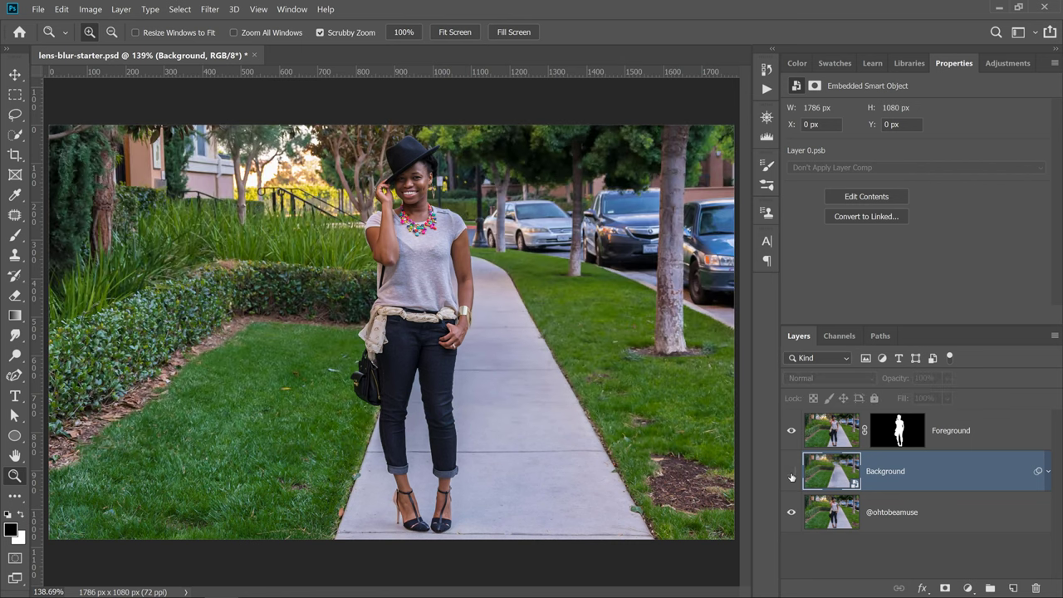
left_click(791, 472)
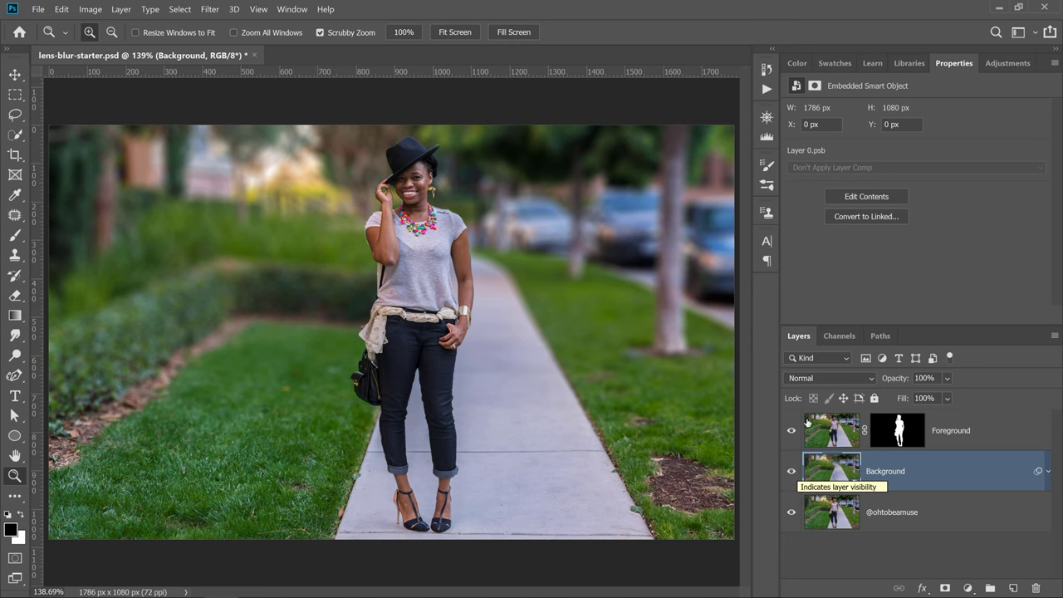
Step: Refine the Foreground layer mask in Select and Mask with Smooth 6, Contrast 19% and Shift Edge -27%
left_click(372, 205)
left_click(372, 205)
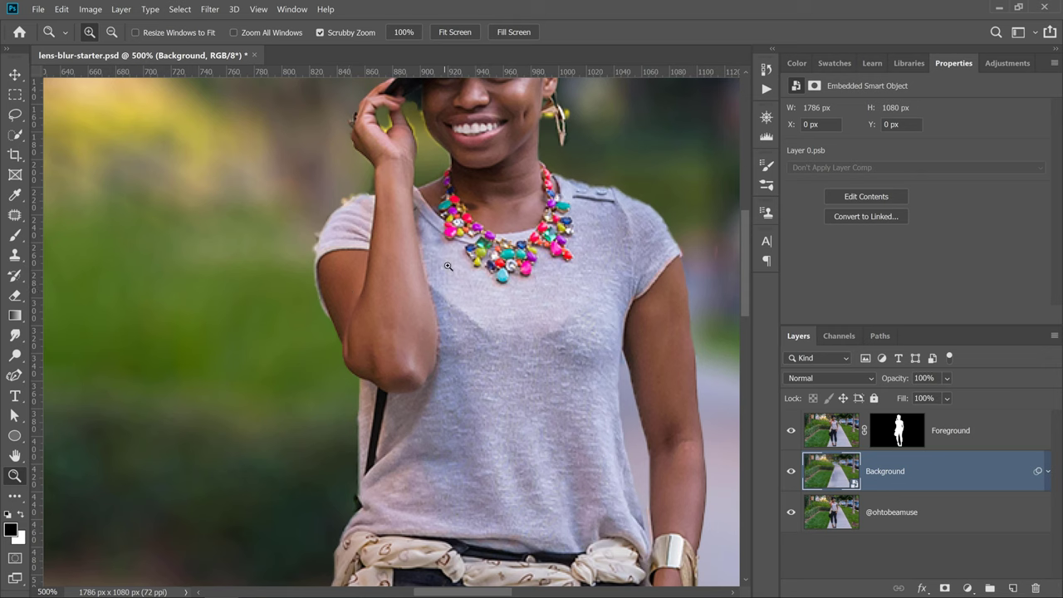
left_click(898, 441)
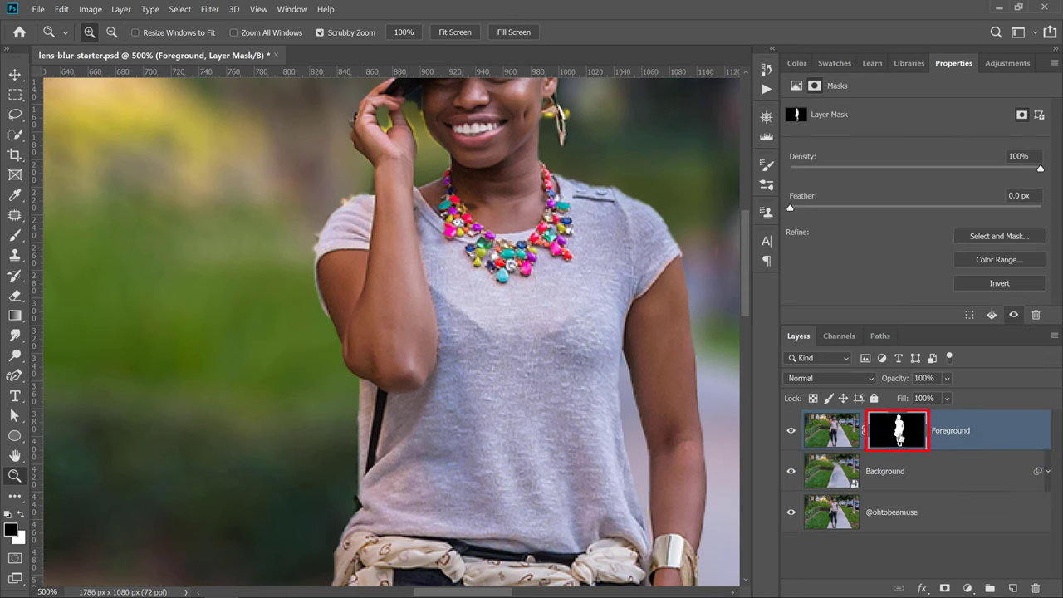
left_click(995, 237)
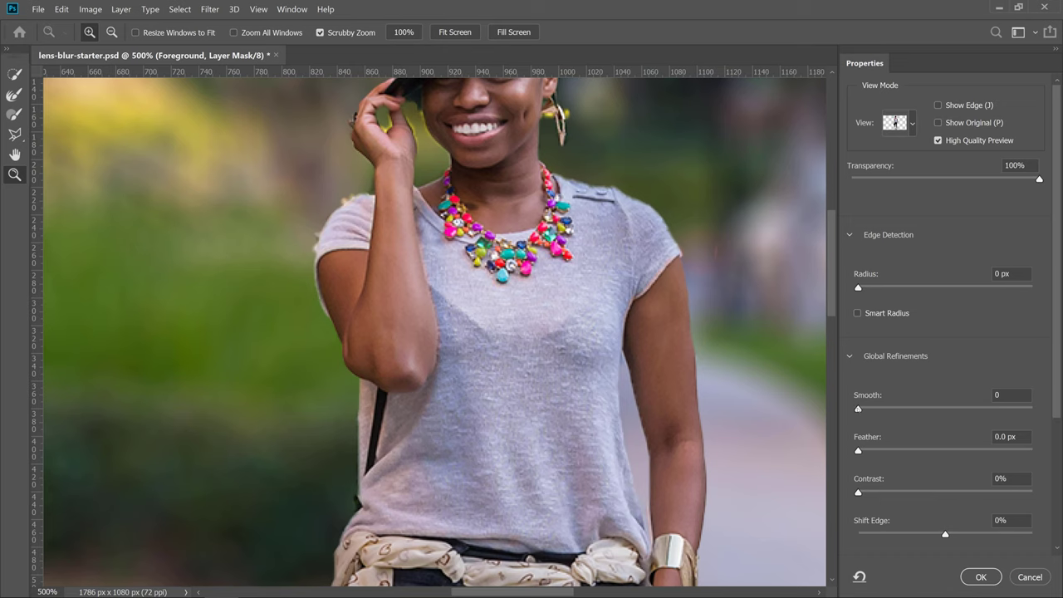
left_click_drag(857, 408, 868, 409)
left_click_drag(858, 492, 891, 497)
left_click_drag(945, 535, 926, 534)
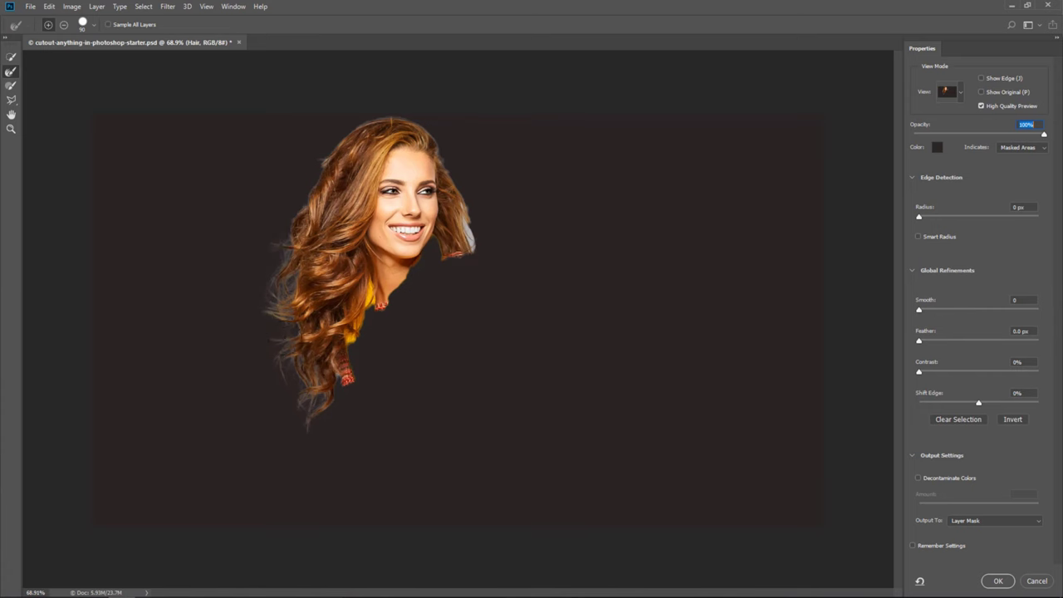
Step: Try a 100 px edge-detection radius with the edge shown on the hair cutout, and reset the radius to 0 px
mouse_move(938, 217)
left_mouse_down()
mouse_move(920, 218)
mouse_move(1027, 218)
left_mouse_up()
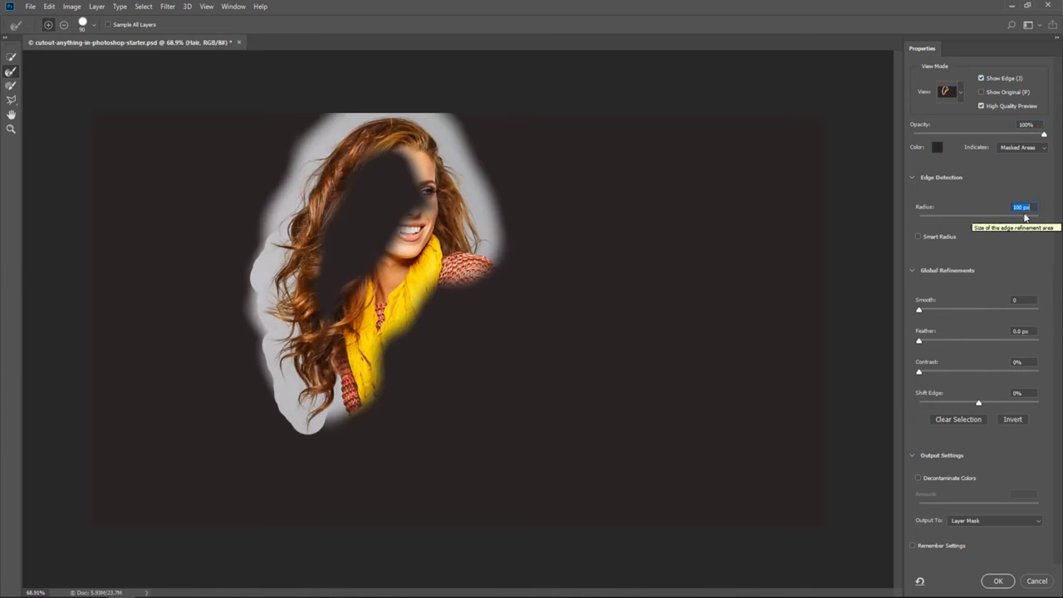
key("j")
left_click(1020, 207)
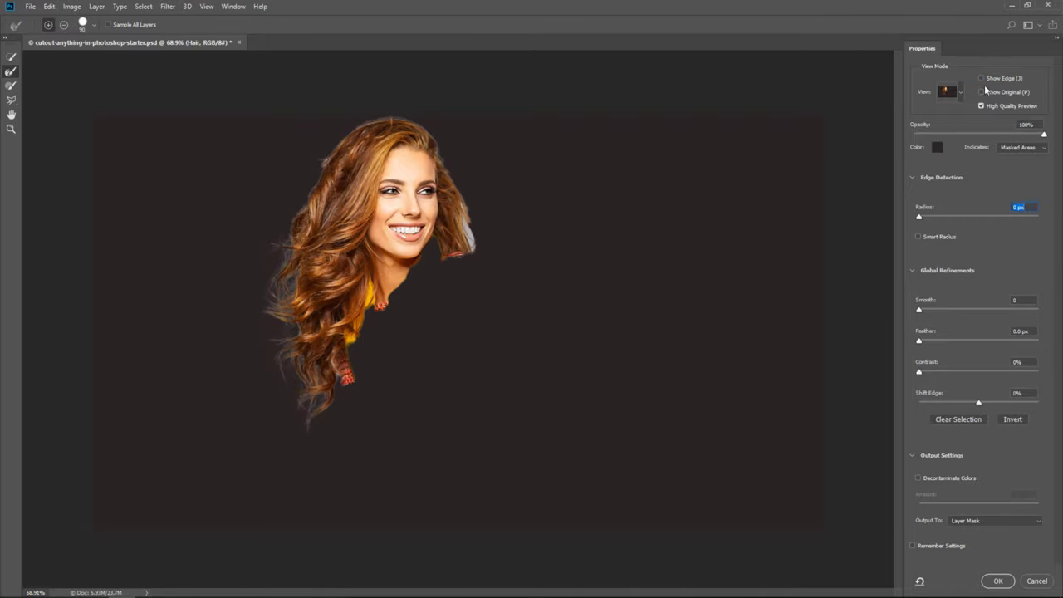
type("0")
key("Return")
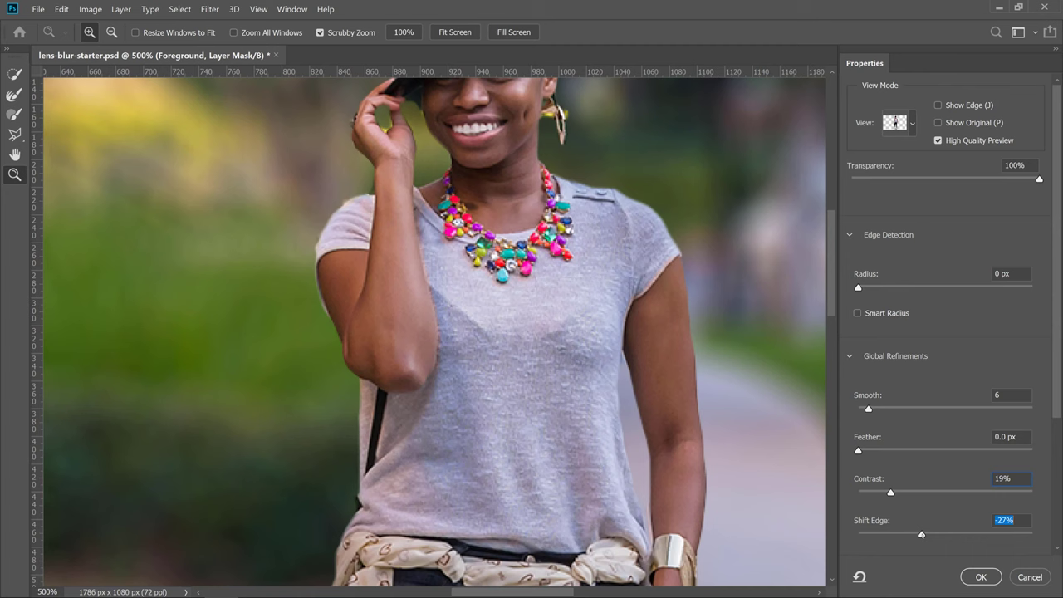
Step: Apply the Foreground mask refinement and set the Brush tool's size to 45 px for touching up the mask near the raised hand
left_click(963, 576)
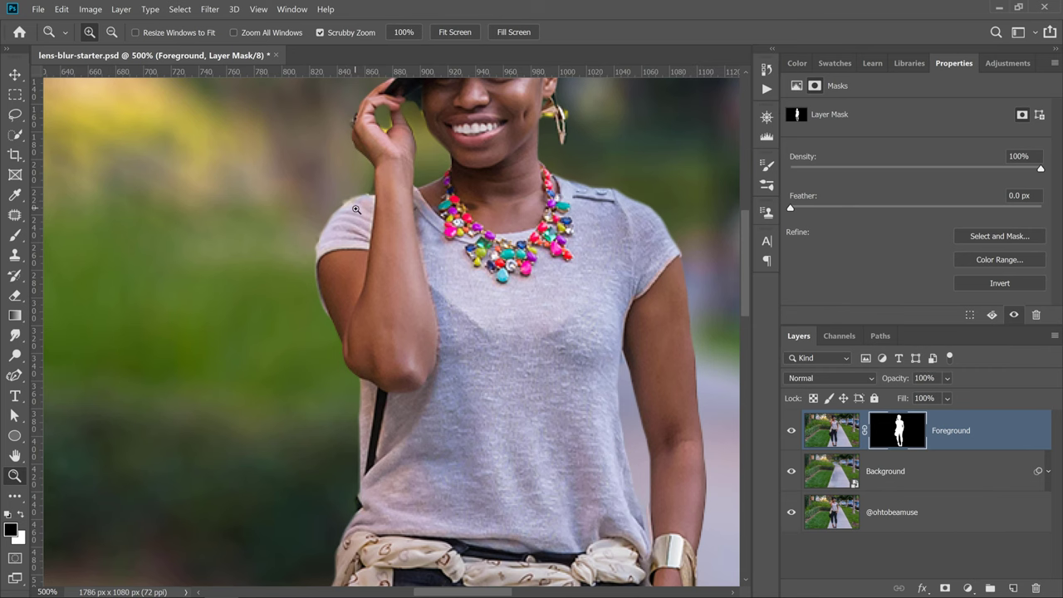
key("z")
left_click_drag(374, 112, 383, 111)
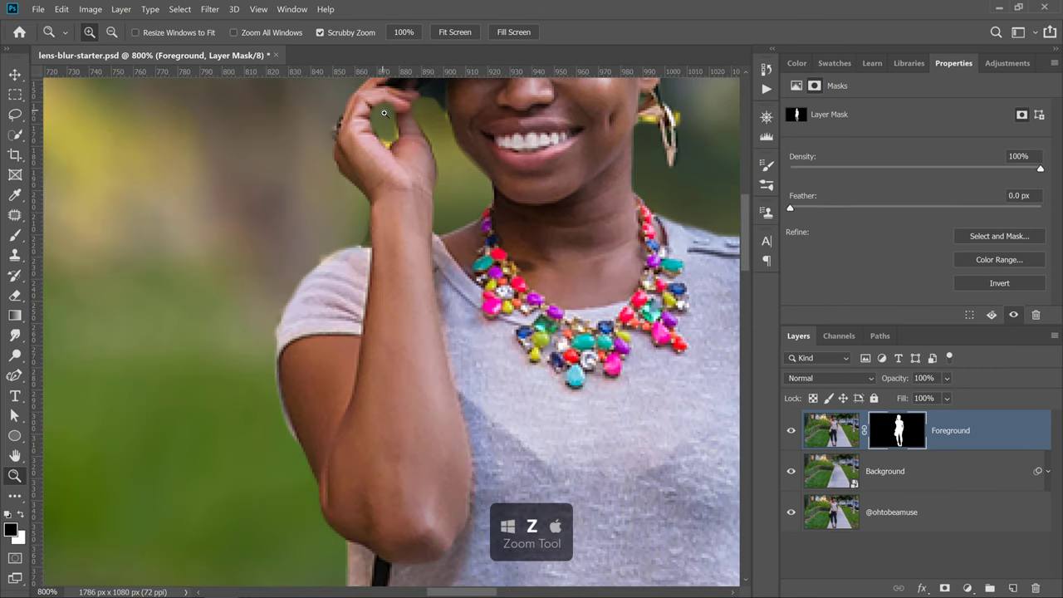
key("b")
left_click(14, 234)
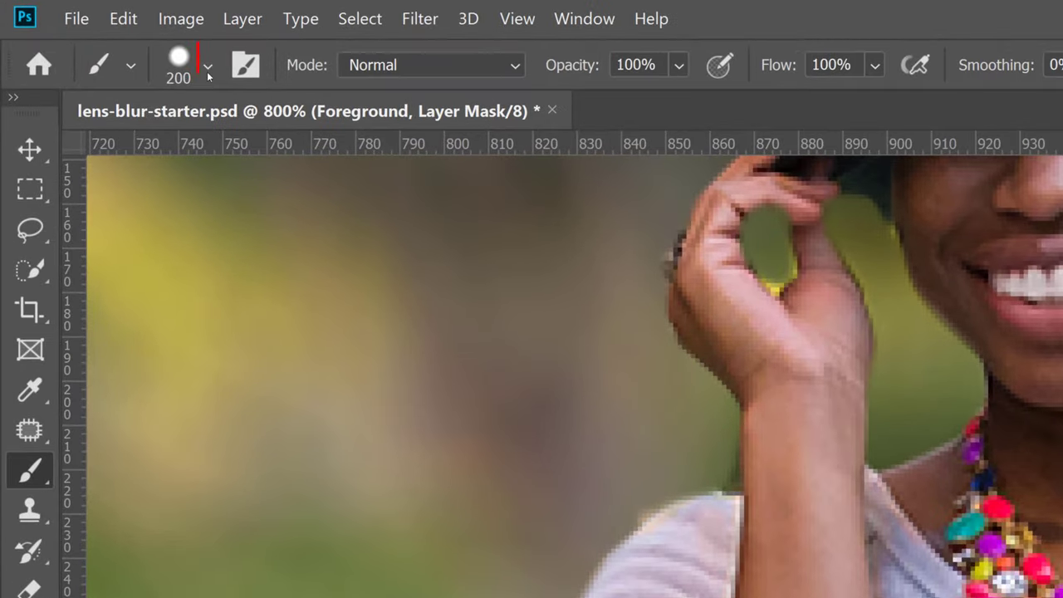
left_click(208, 67)
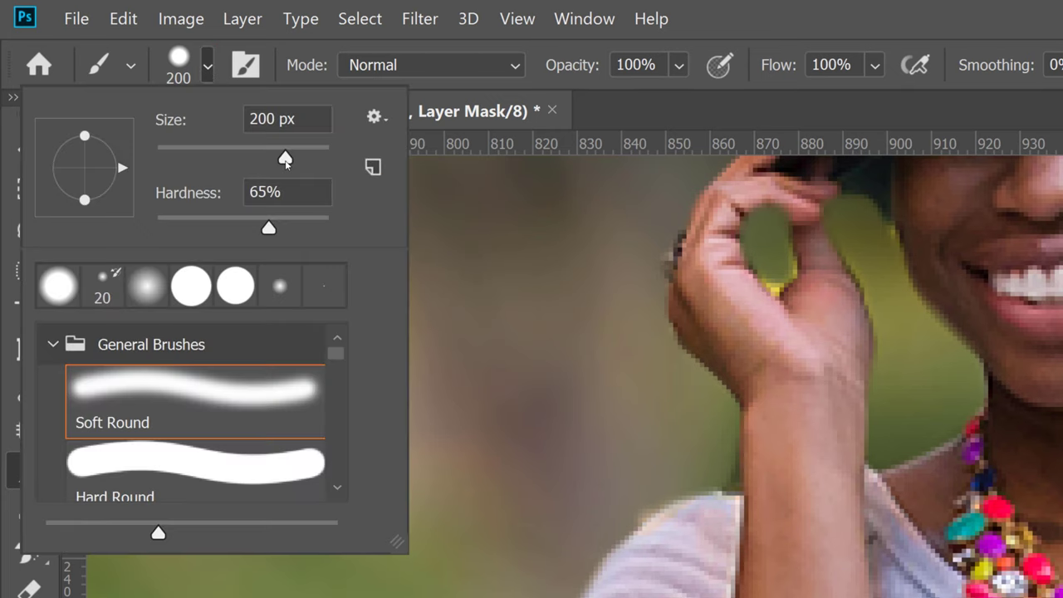
left_click_drag(284, 160, 196, 158)
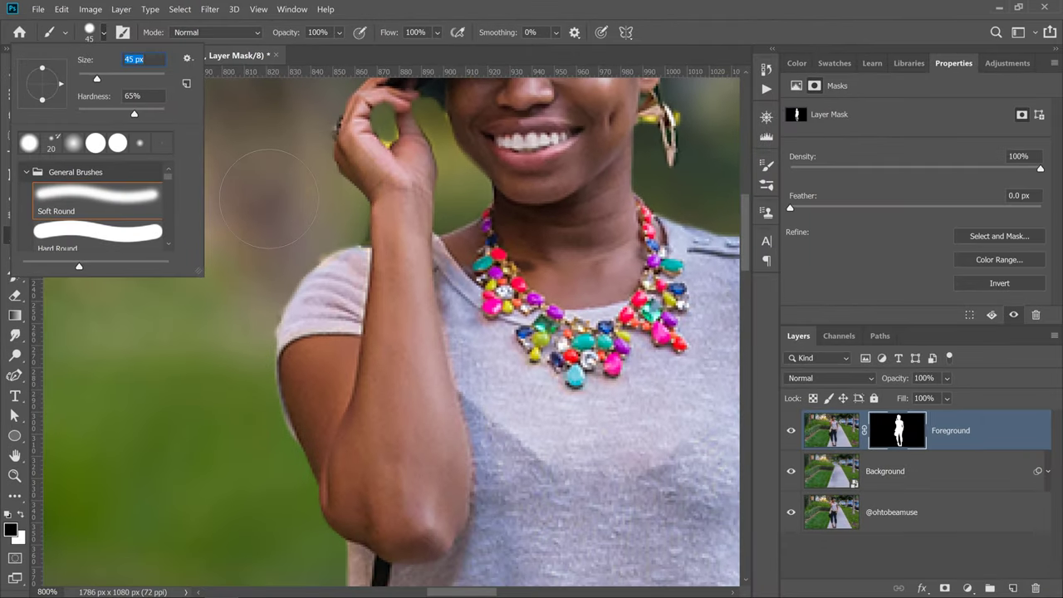
key("Return")
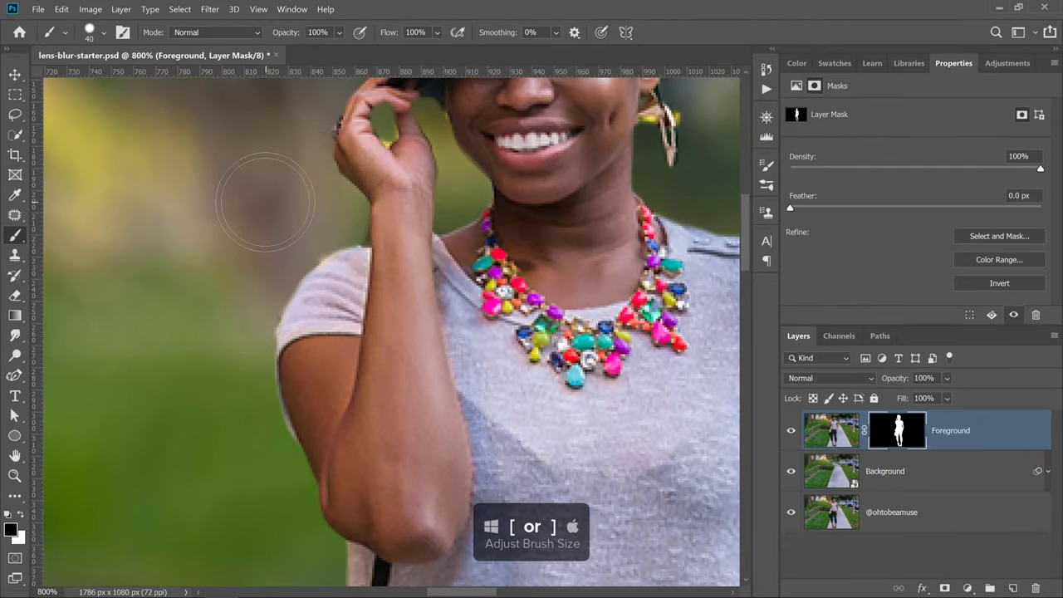
Step: Reduce the brush to 4 px and paint black on the Foreground mask over the yellow fringing between the hand and face
key("bracketleft")
key("bracketleft")
key("bracketleft")
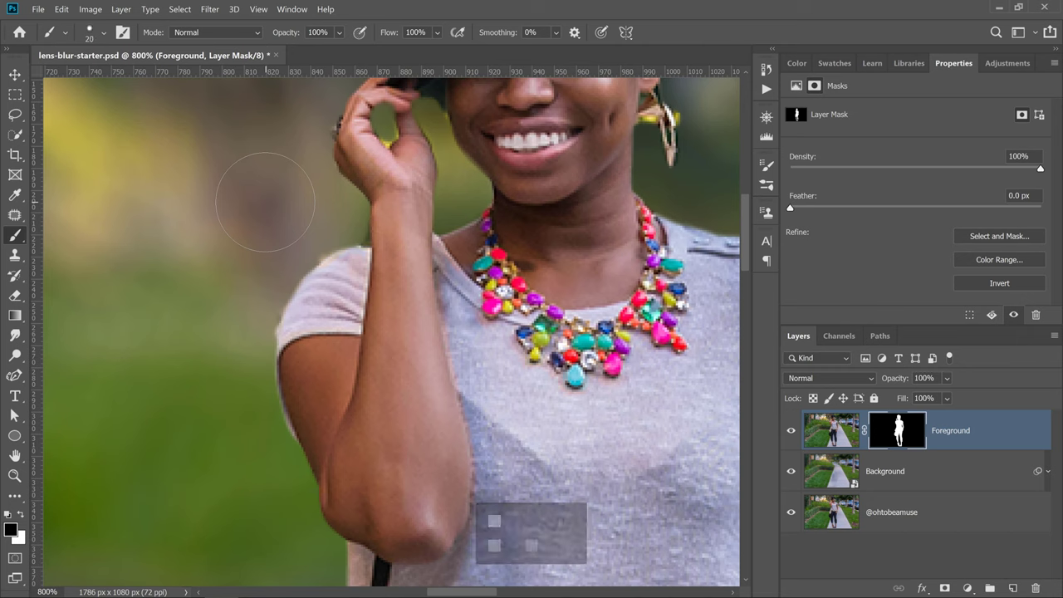
key("bracketright")
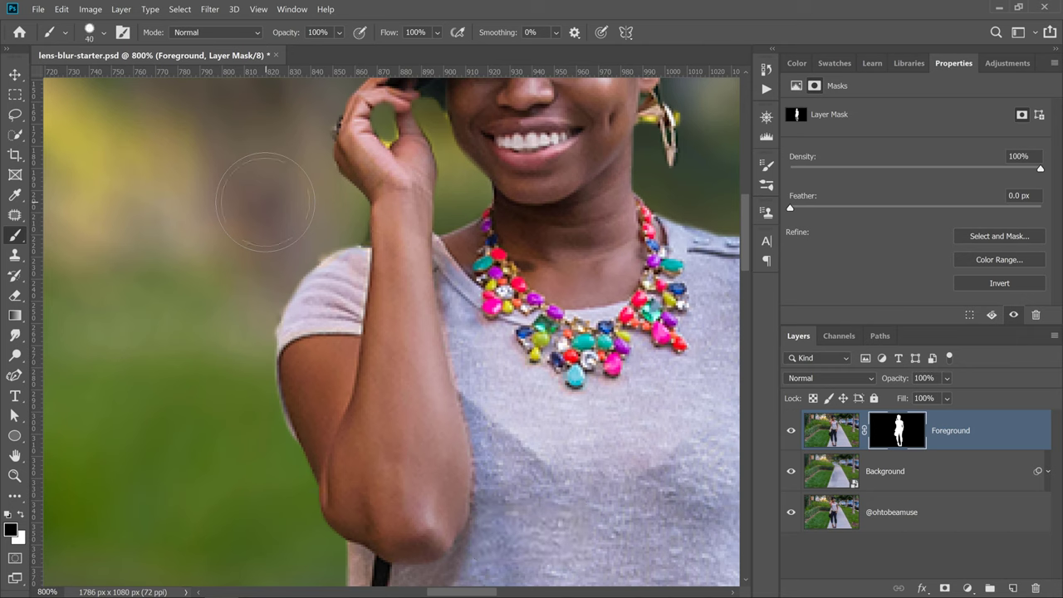
key("bracketleft")
key("bracketleft")
key("bracketleft")
key("bracketleft")
key("bracketleft")
key("bracketleft")
key("bracketleft")
mouse_move(442, 113)
left_mouse_down()
mouse_move(486, 176)
mouse_move(450, 119)
mouse_move(484, 166)
mouse_move(446, 126)
left_mouse_up()
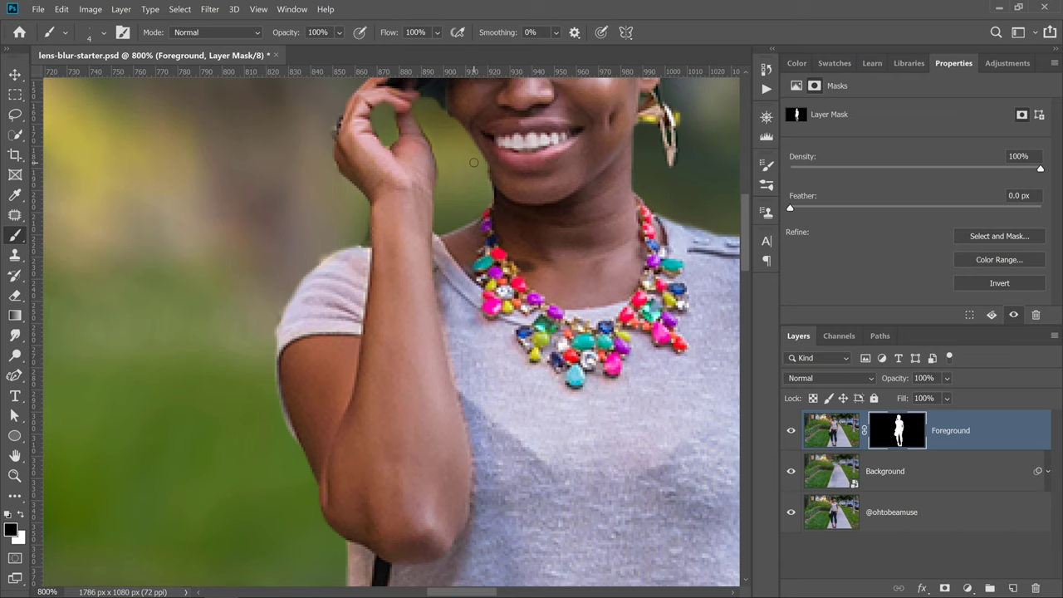
Step: Undo the last mask stroke and paint black along the fringed edges of the face, shoulder and earring on the Foreground mask
key("ctrl+z")
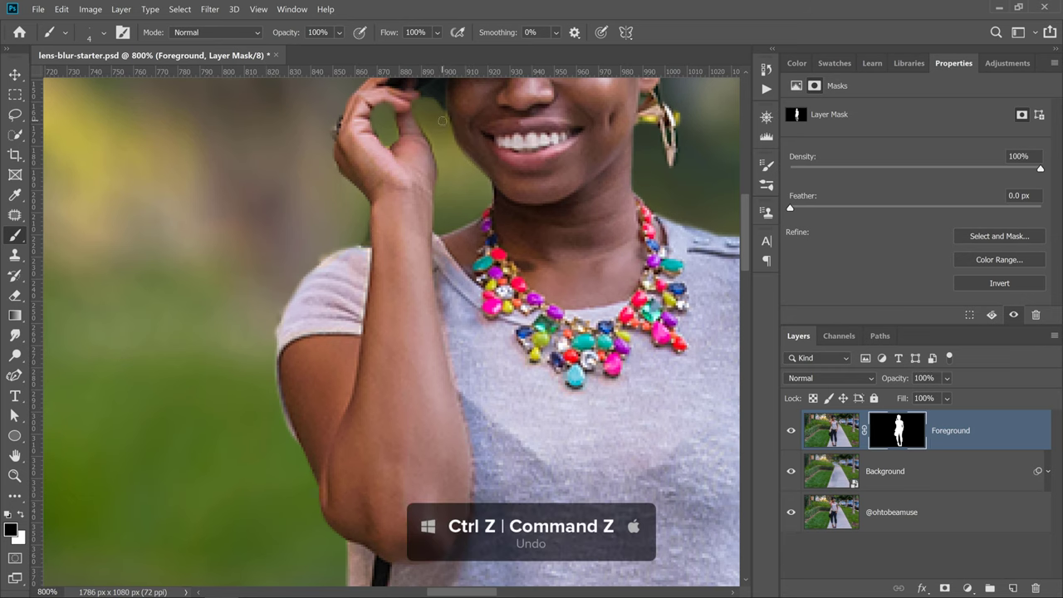
left_click_drag(442, 120, 456, 172)
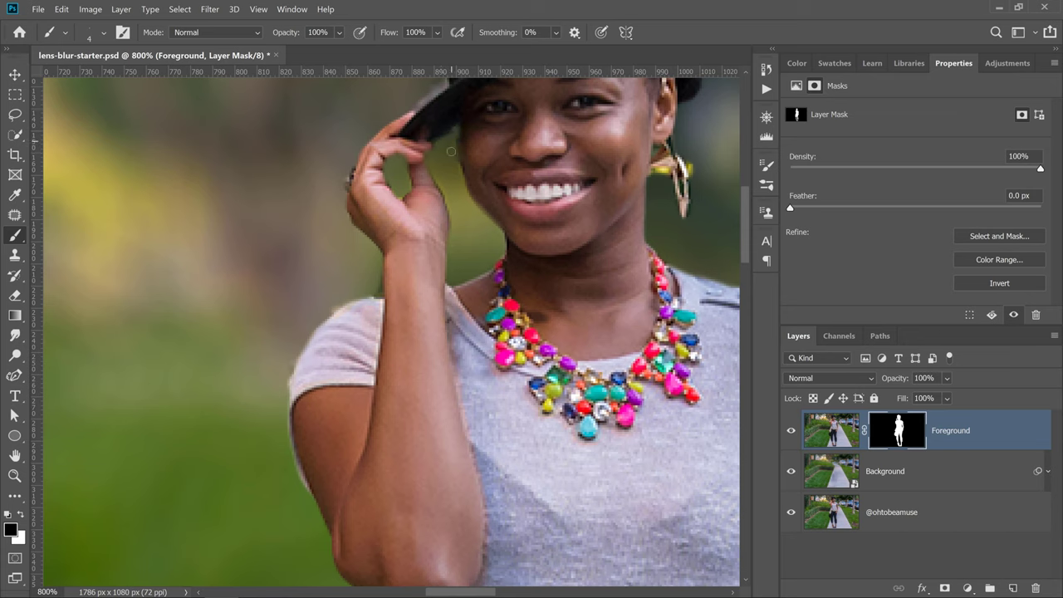
key("x")
key("x")
left_click_drag(366, 296, 302, 356)
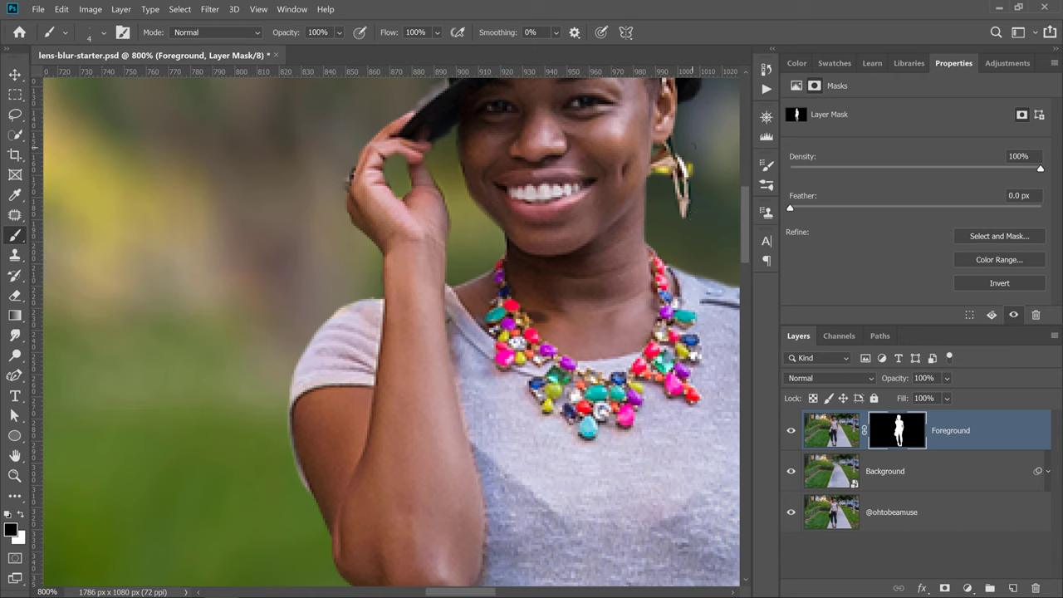
mouse_move(690, 159)
left_mouse_down()
mouse_move(689, 176)
mouse_move(671, 185)
mouse_move(650, 176)
left_mouse_up()
Step: Reopen the Background layer's Blur Gallery smart filter and set Light Bokeh to 51%
double_click(15, 454)
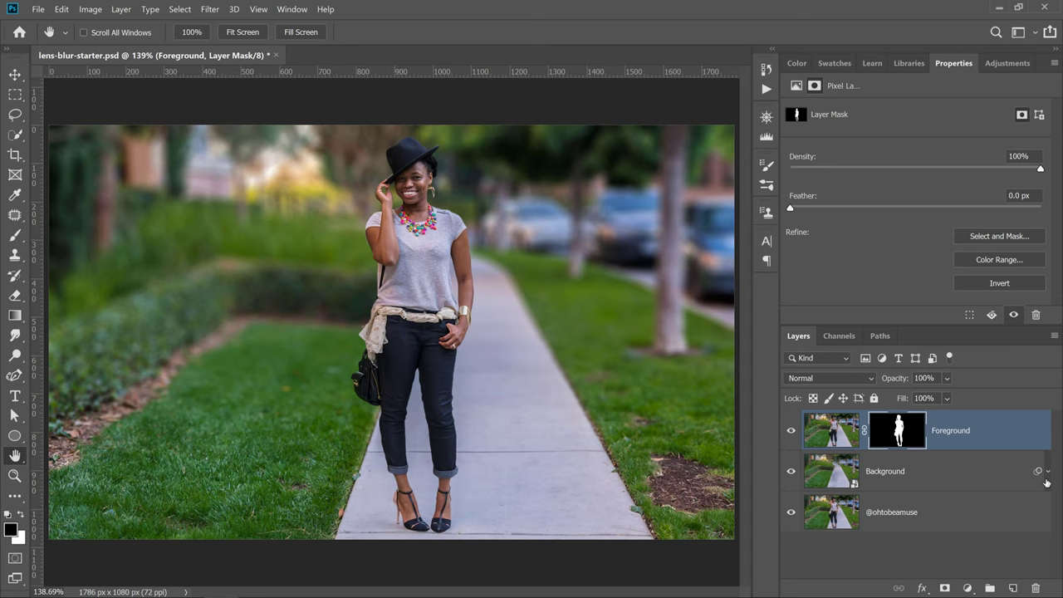
left_click(1046, 480)
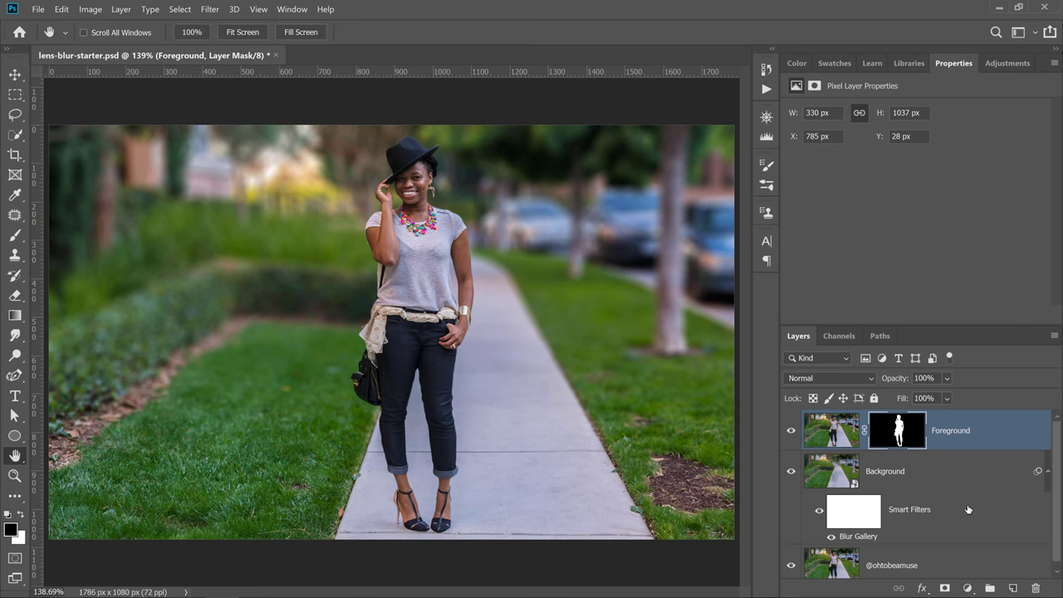
double_click(859, 537)
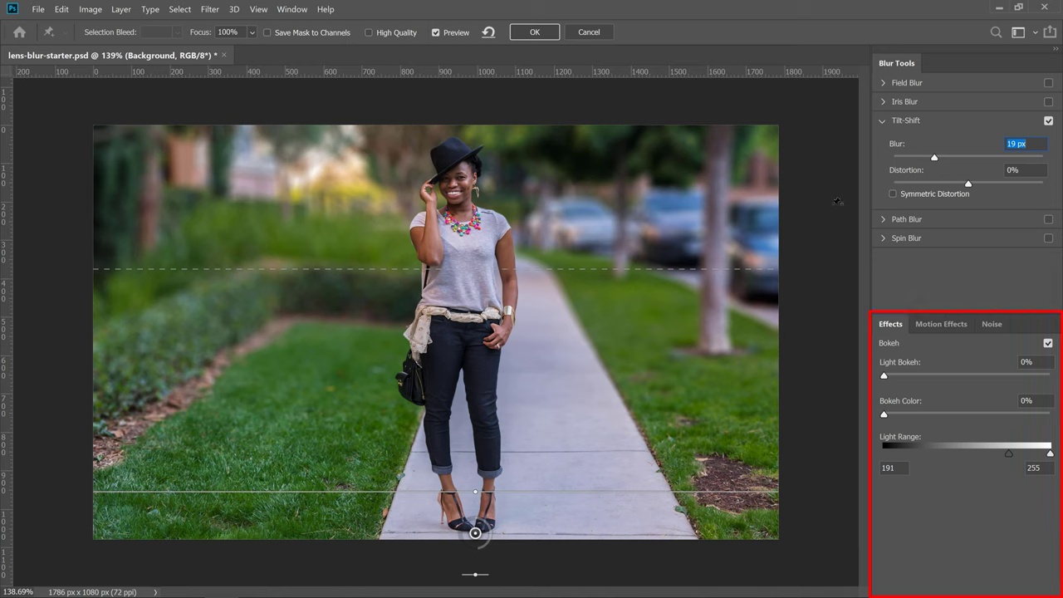
left_click_drag(883, 375, 927, 378)
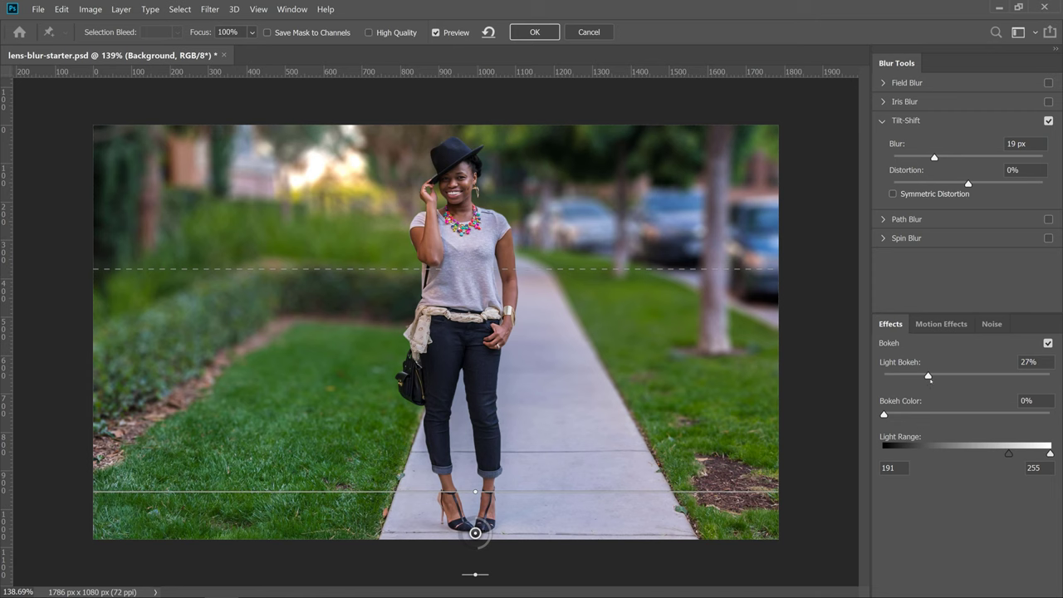
left_click_drag(927, 377, 968, 376)
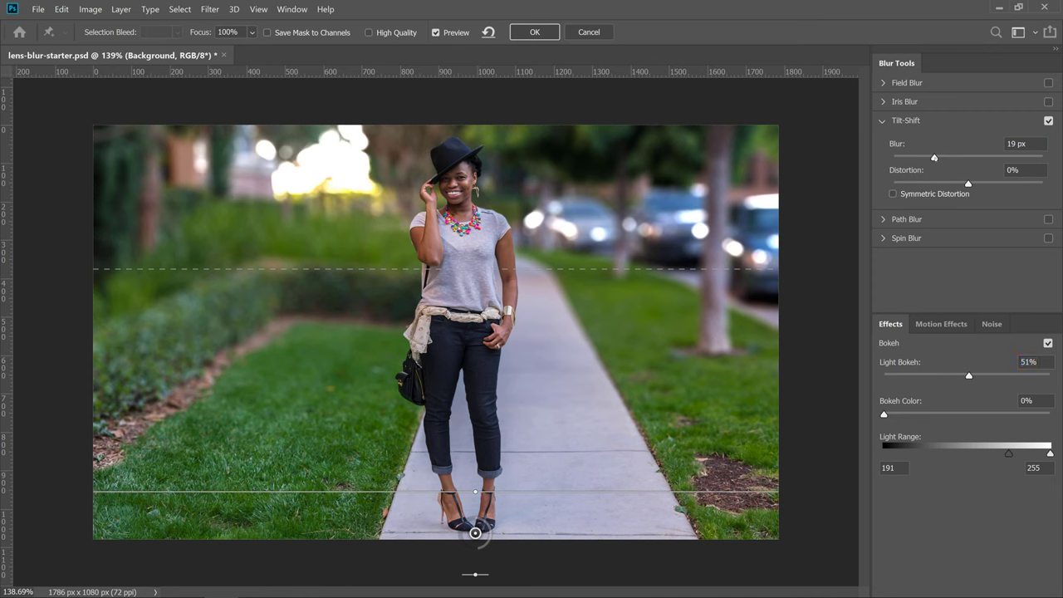
Step: Set the Tilt-Shift blur to 37 px and Light Bokeh to 42%
left_click_drag(933, 157, 953, 168)
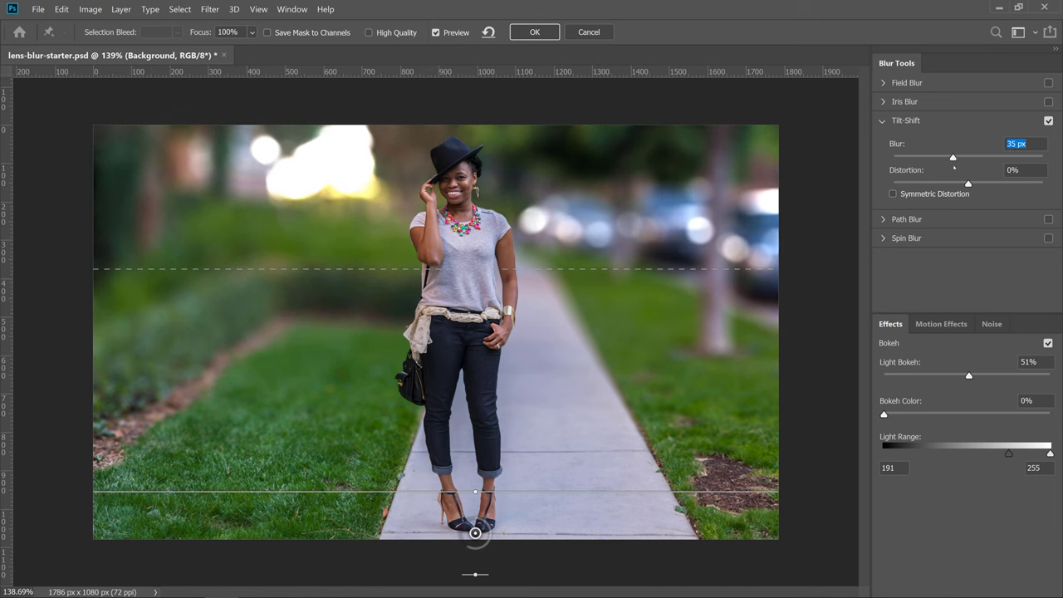
type("37")
key("Tab")
key("Tab")
type("42")
key("Return")
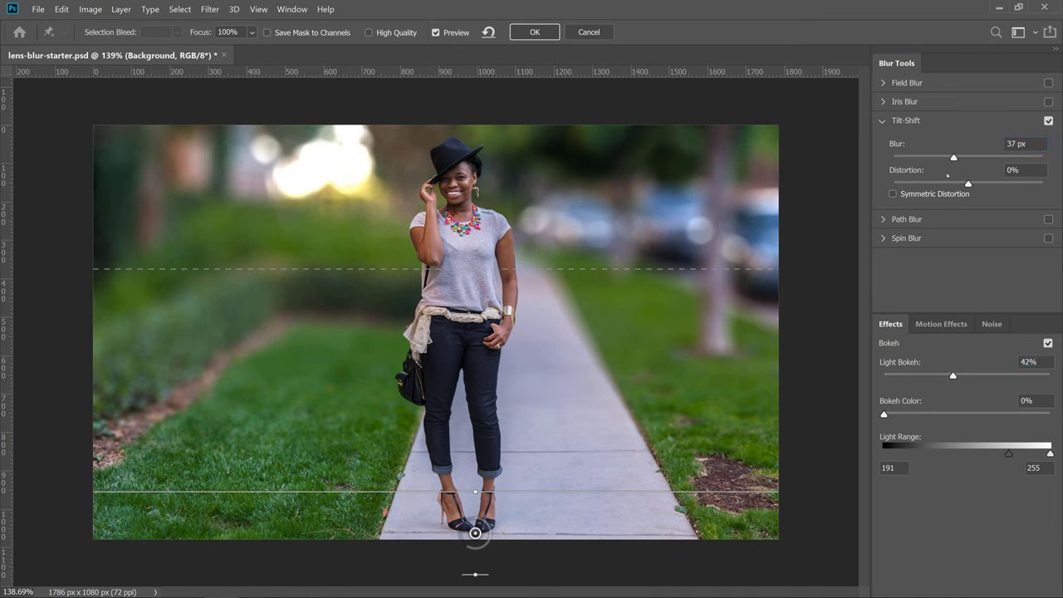
Step: Set the Tilt-Shift blur to 21 px, apply the Blur Gallery changes, and collapse the Background layer's filter list
key("shift+Tab")
key("shift+Tab")
type("21")
key("Return")
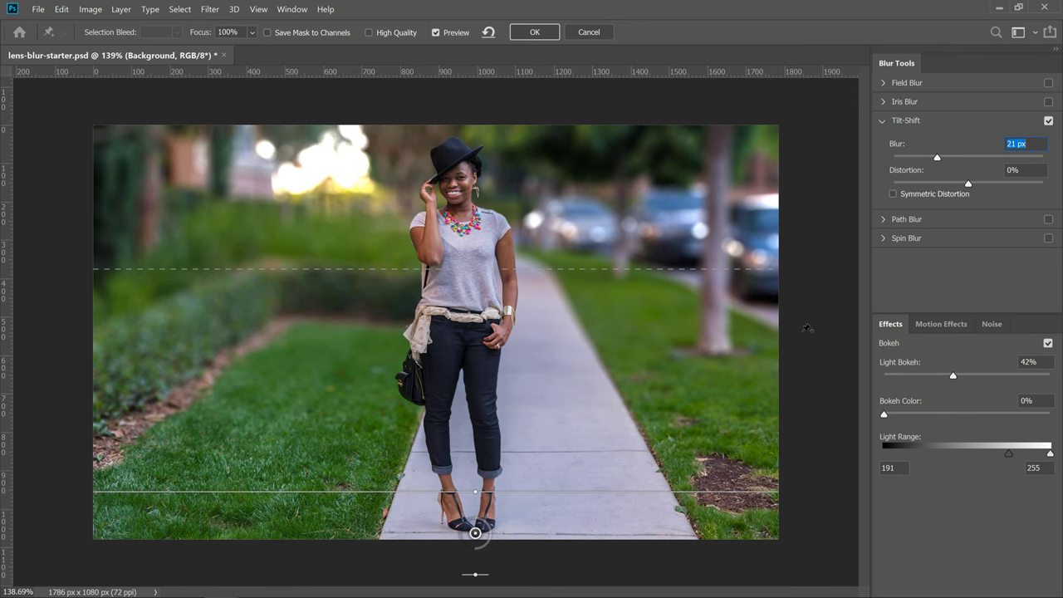
left_click(535, 32)
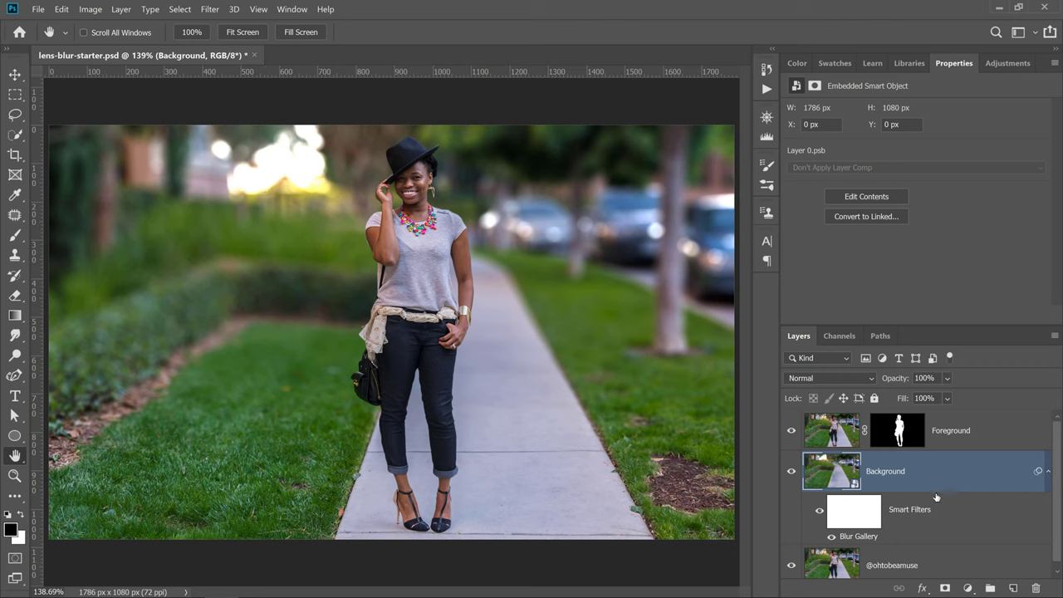
left_click(1047, 473)
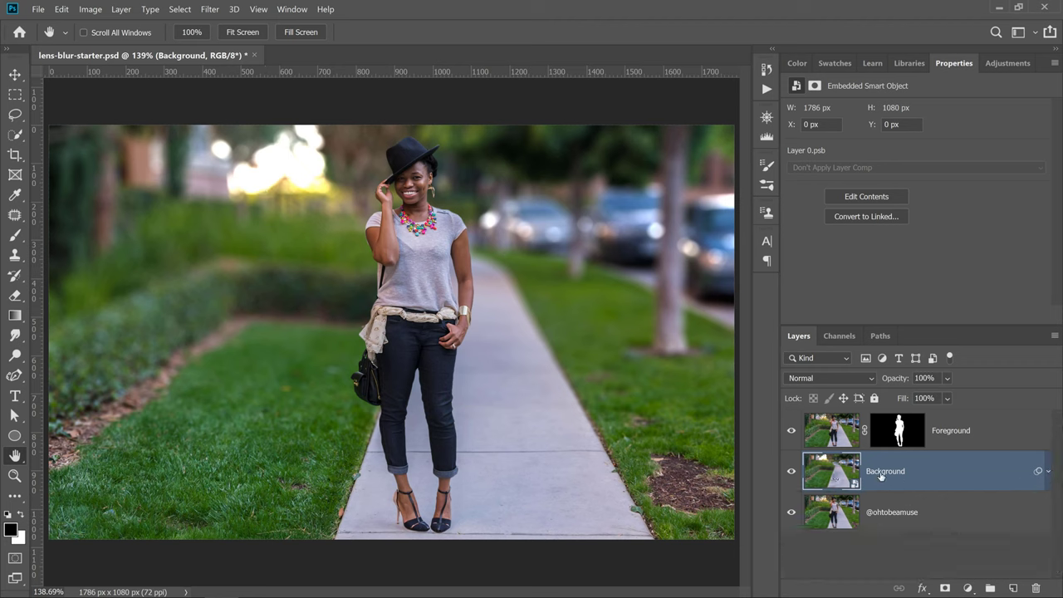
Step: Duplicate the Background layer as a layer named Bokeh and hide it with a black layer mask
key("ctrl+j")
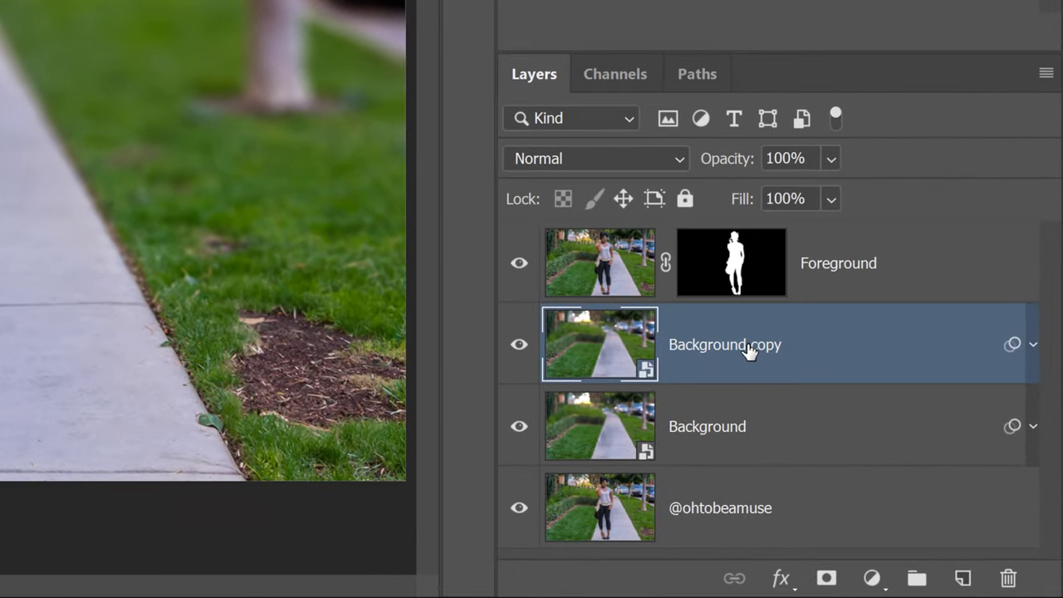
double_click(903, 473)
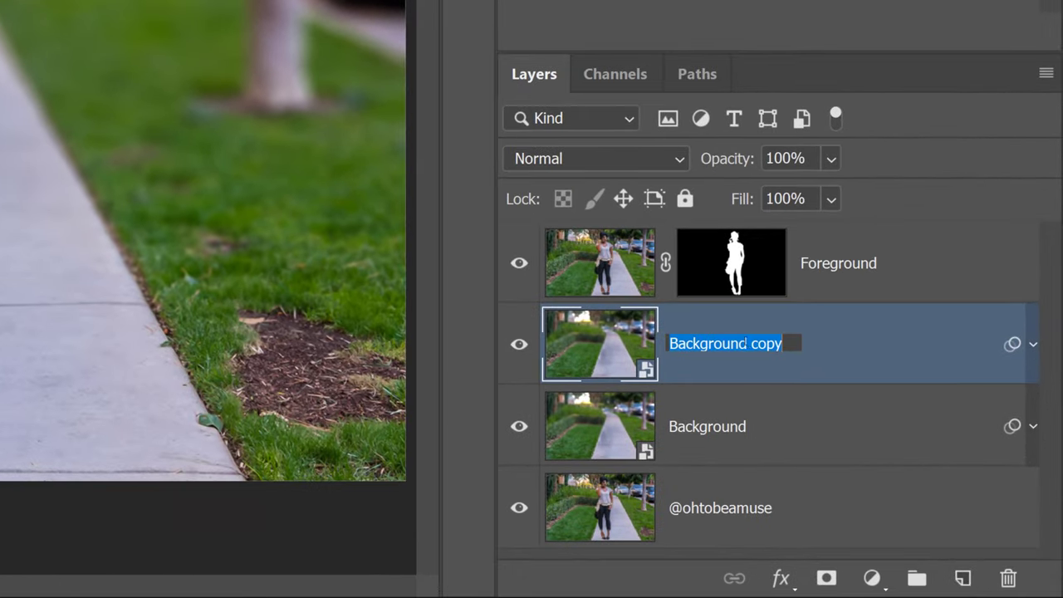
type("Bokeh")
key("Return")
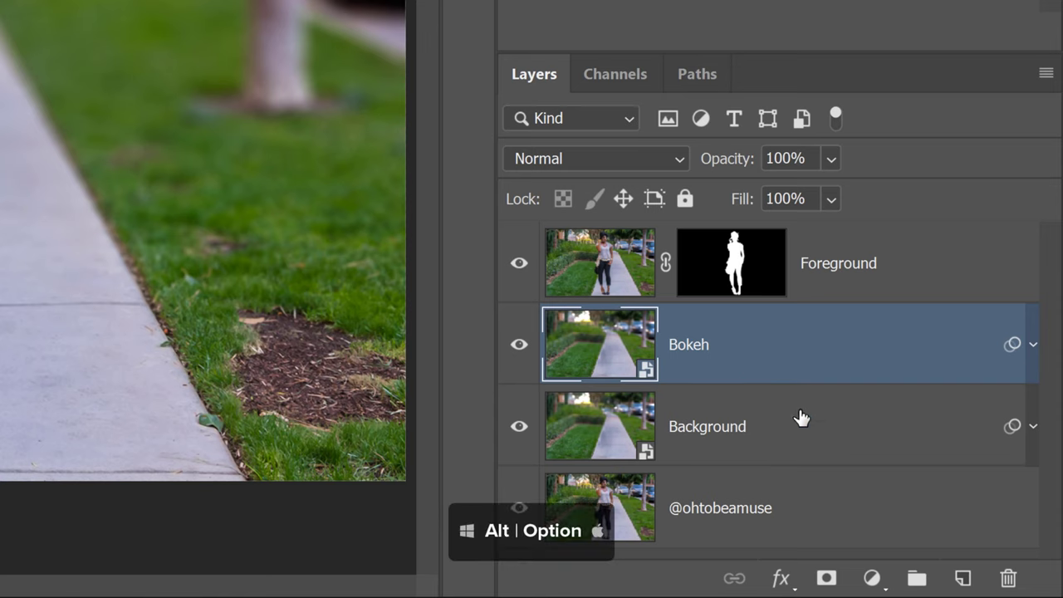
left_click(826, 581, "alt")
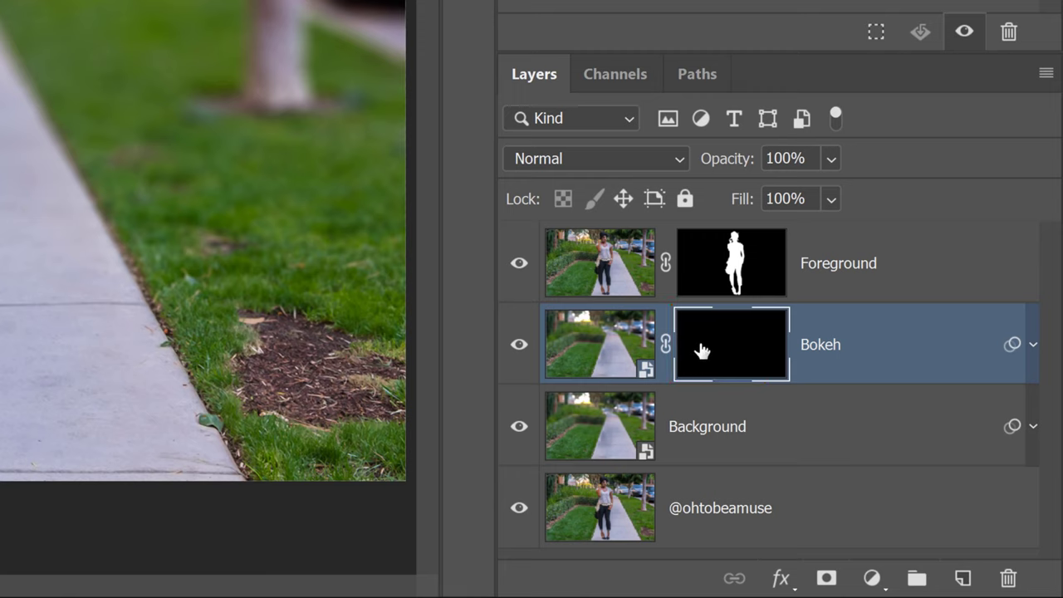
Step: Turn off Bokeh in the Background layer's Blur Gallery smart filter and apply the change
left_click(716, 428)
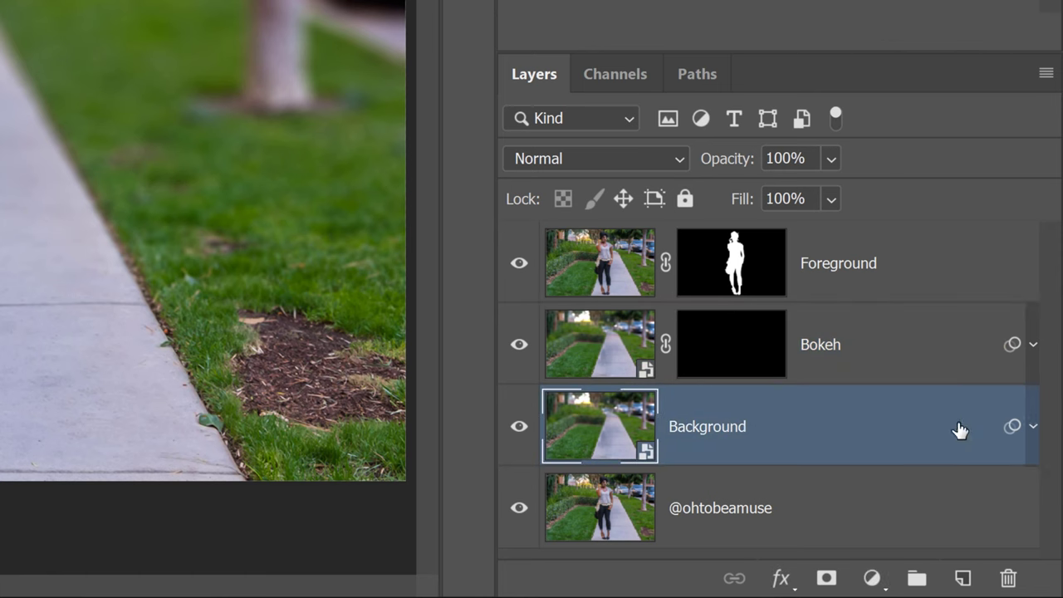
left_click(1033, 427)
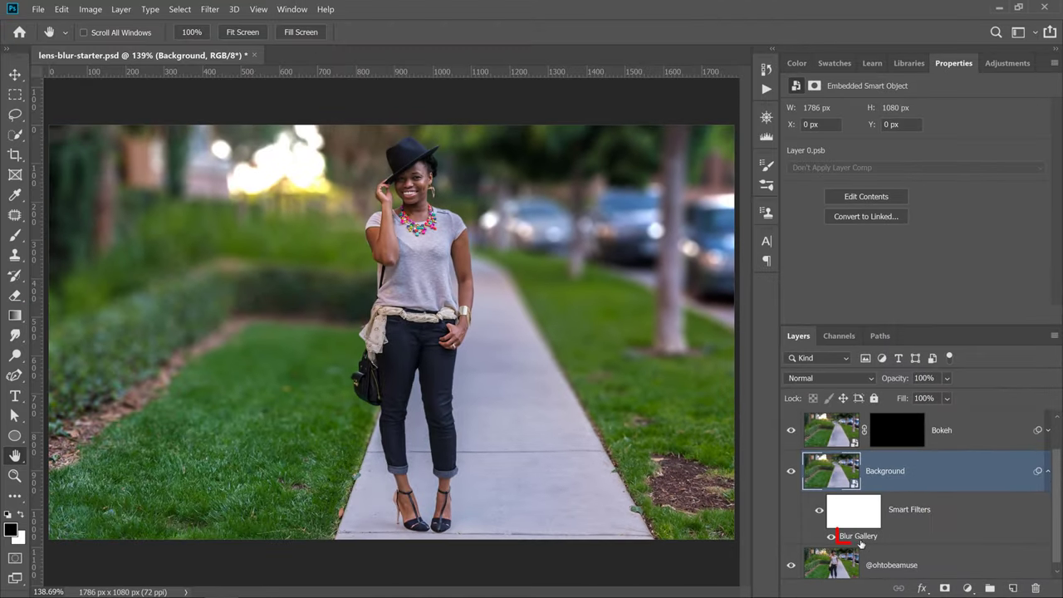
double_click(857, 536)
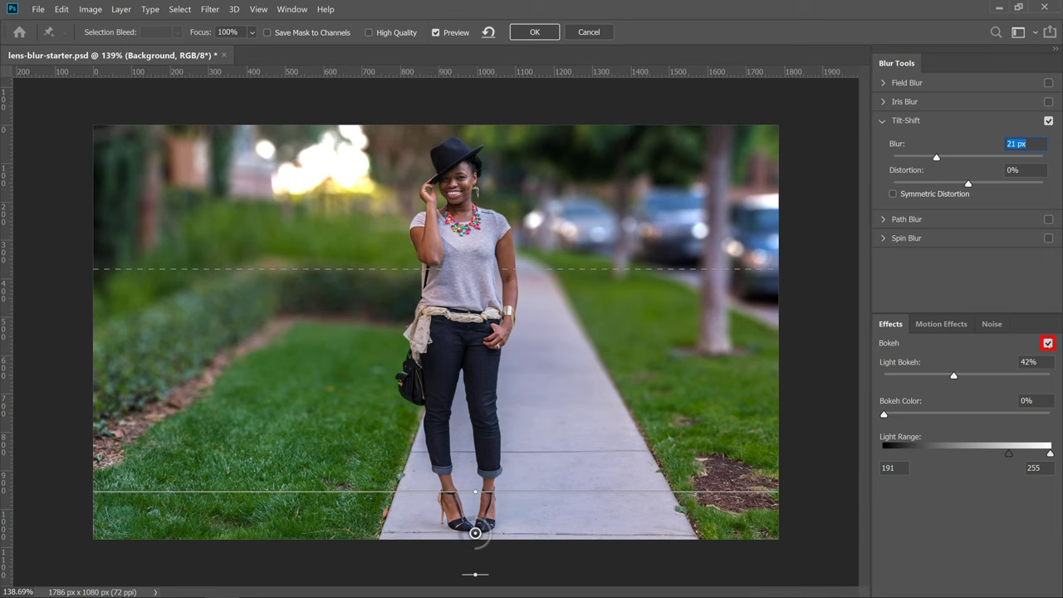
left_click(1047, 343)
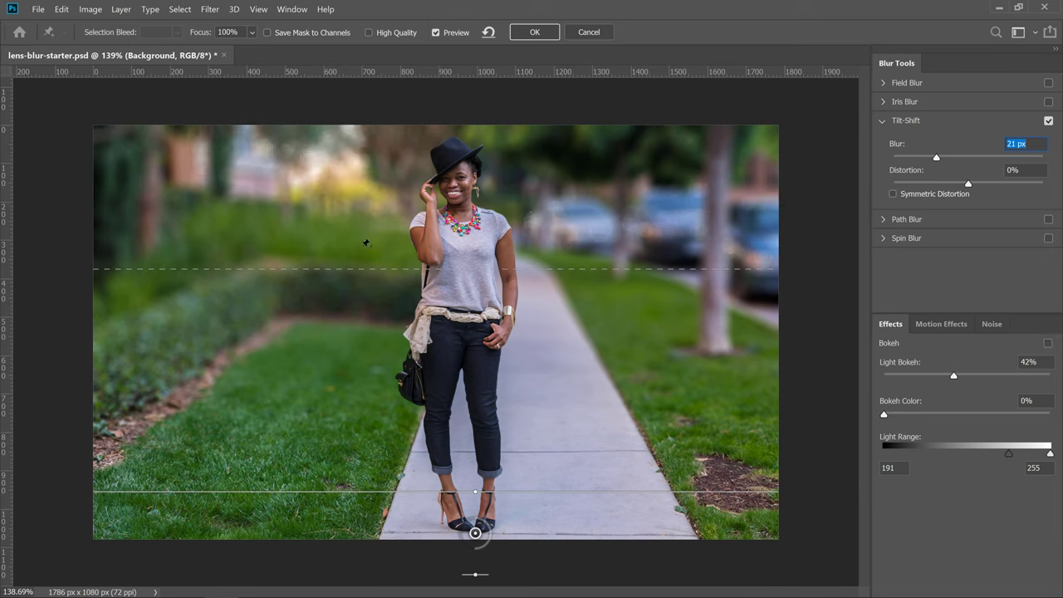
left_click(534, 31)
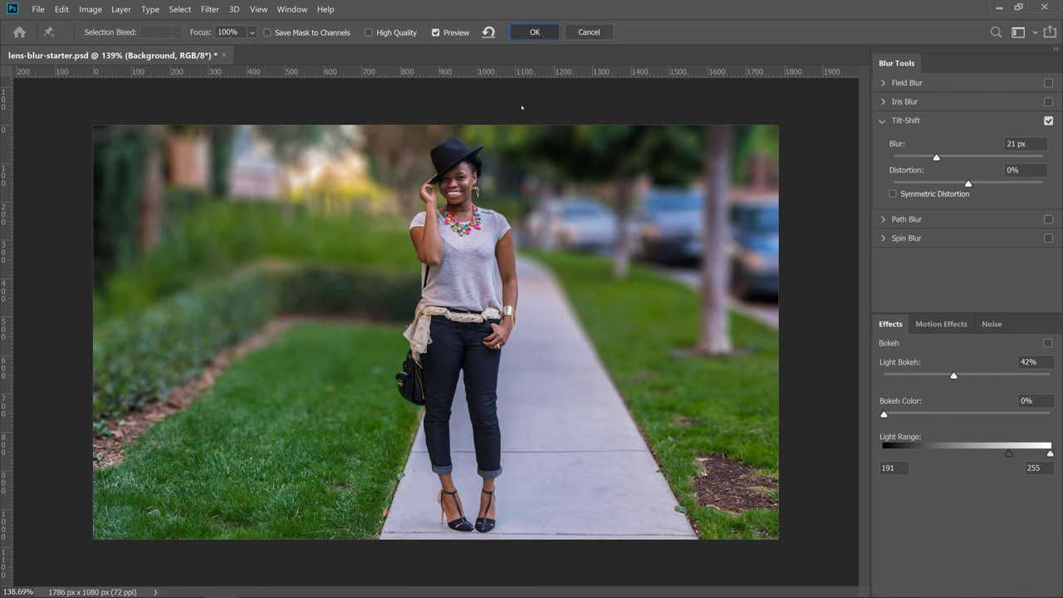
Step: Paint white on the Bokeh layer's mask over the parked cars with a size 90 brush
left_click(891, 438)
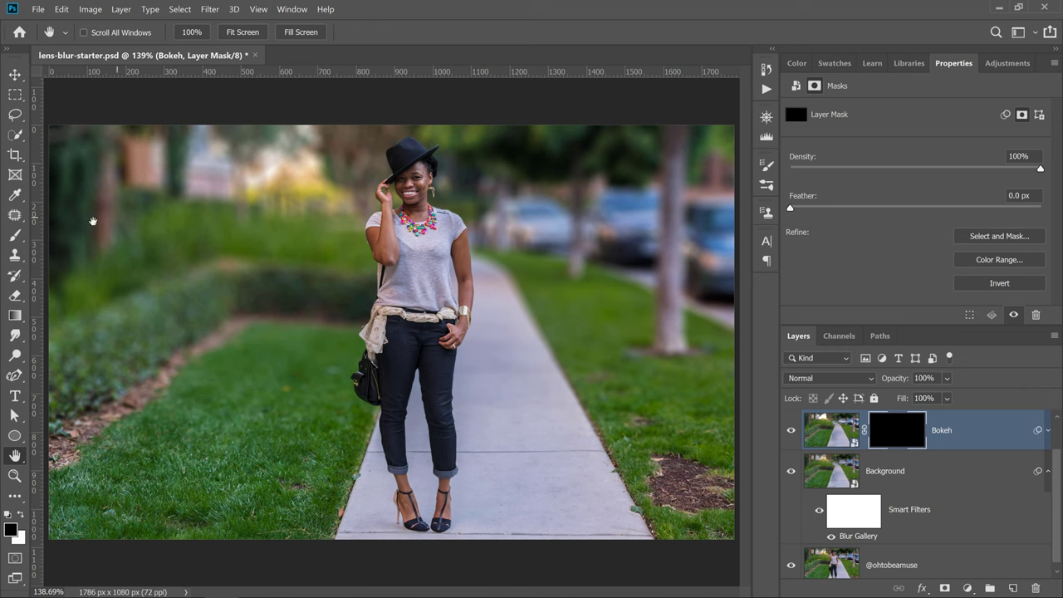
left_click(15, 235)
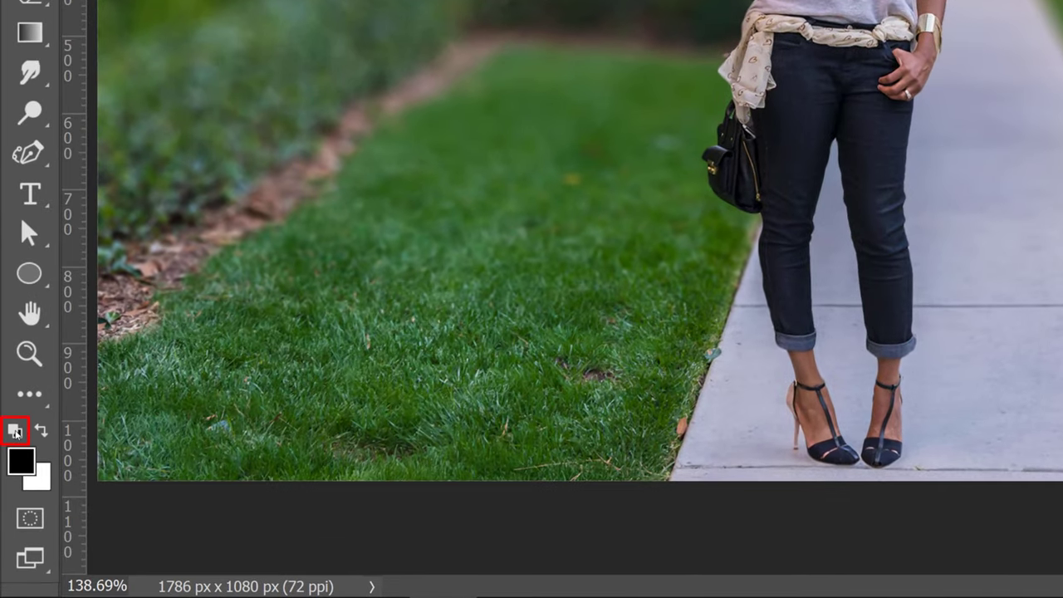
key("x")
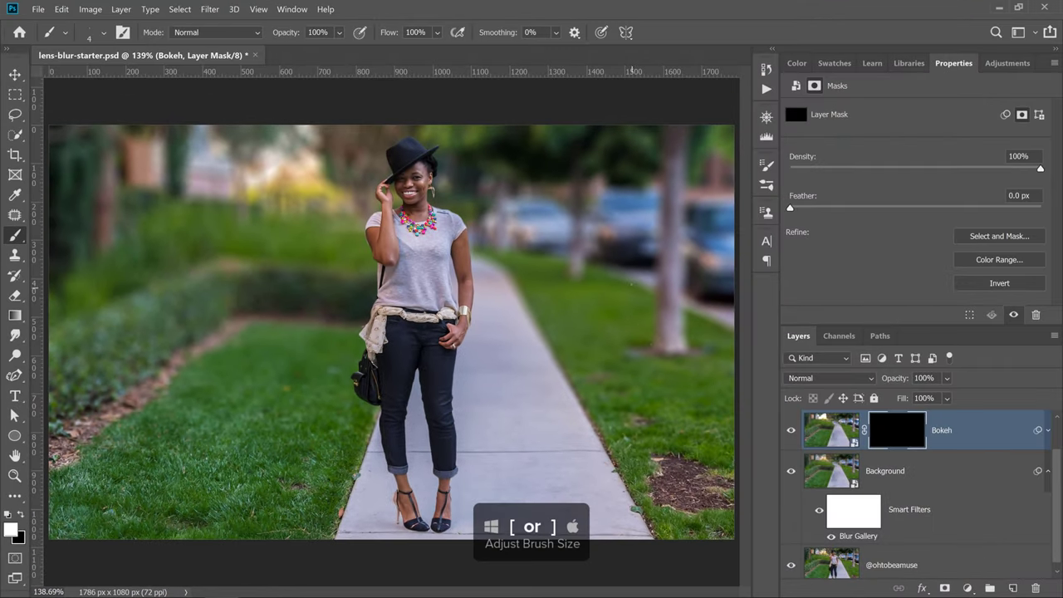
key("bracketright")
key("bracketright")
key("bracketright")
key("bracketright")
key("bracketright")
key("bracketright")
key("bracketright")
key("bracketright")
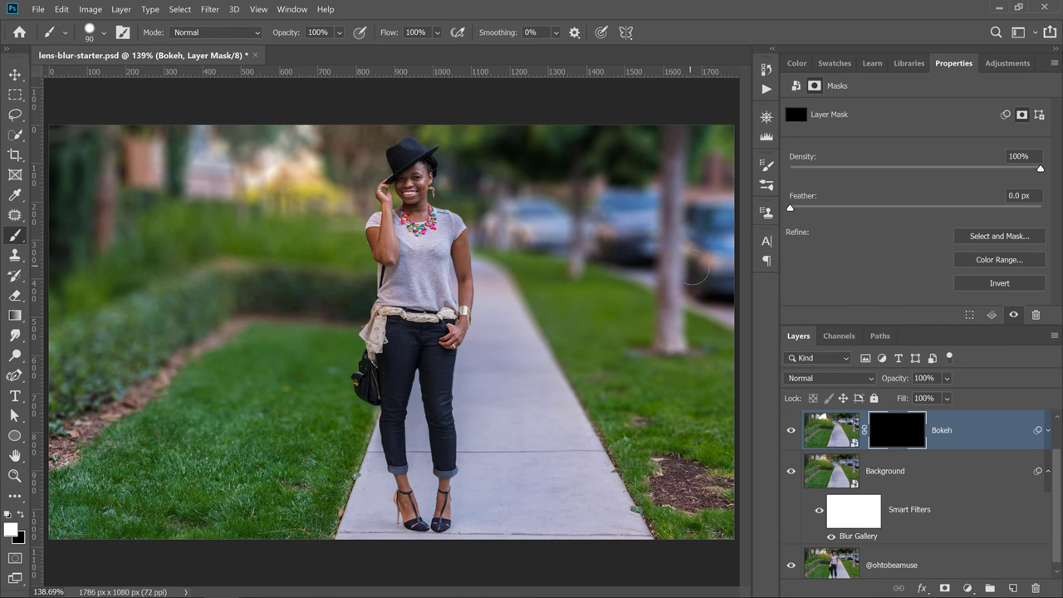
mouse_move(704, 274)
left_mouse_down()
mouse_move(719, 229)
mouse_move(655, 224)
mouse_move(633, 207)
mouse_move(670, 224)
mouse_move(500, 249)
mouse_move(490, 218)
left_mouse_up()
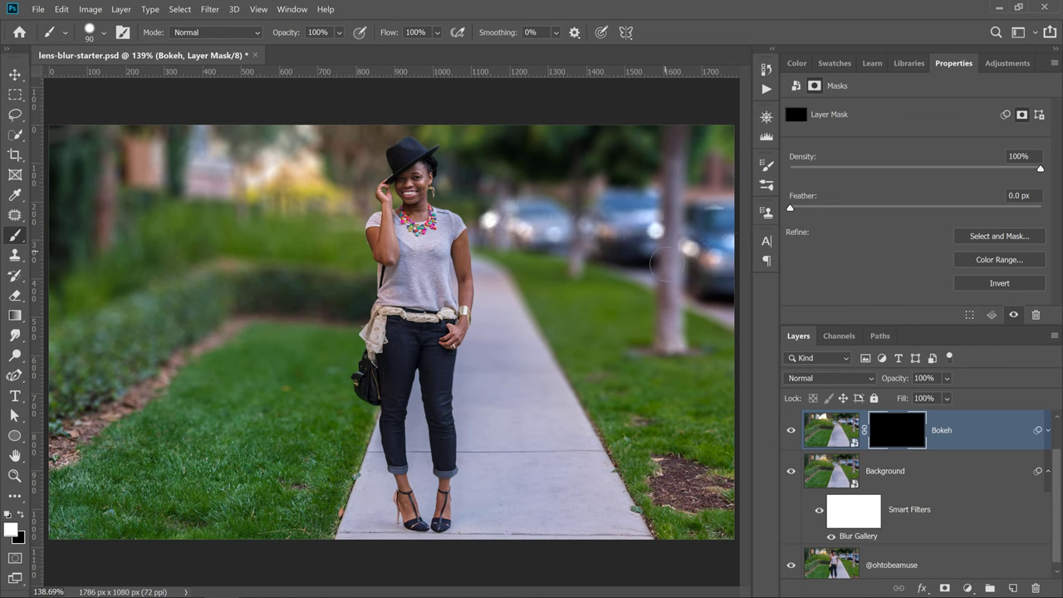
mouse_move(894, 379)
left_mouse_down()
mouse_move(877, 380)
mouse_move(902, 382)
left_mouse_up()
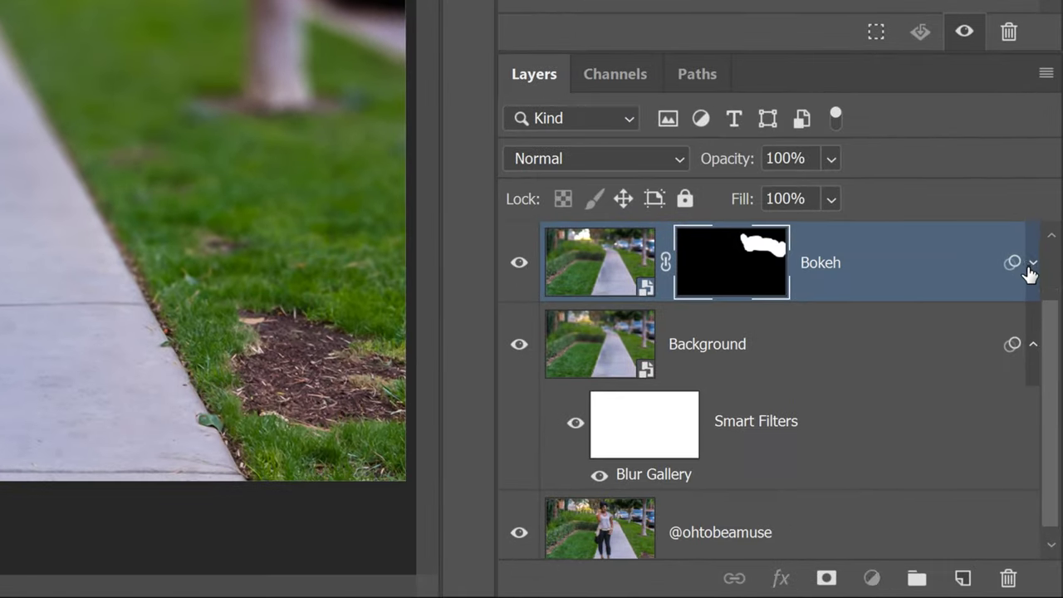
Step: Collapse the Background layer's filter list and convert the Foreground, Bokeh and Background layers into a single smart object
left_click(1048, 430)
left_click(1033, 263)
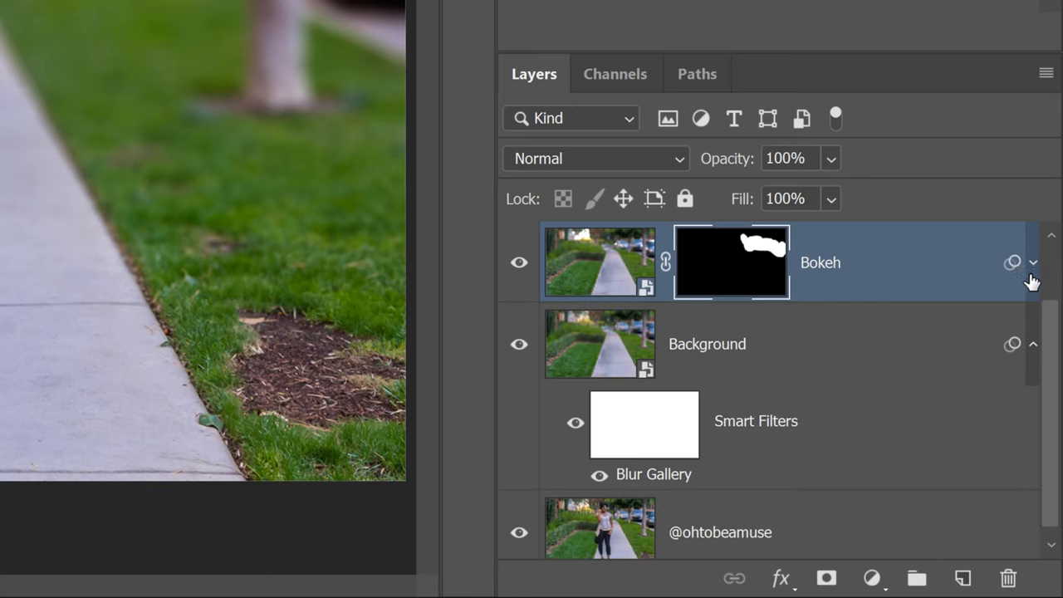
left_click(1033, 344)
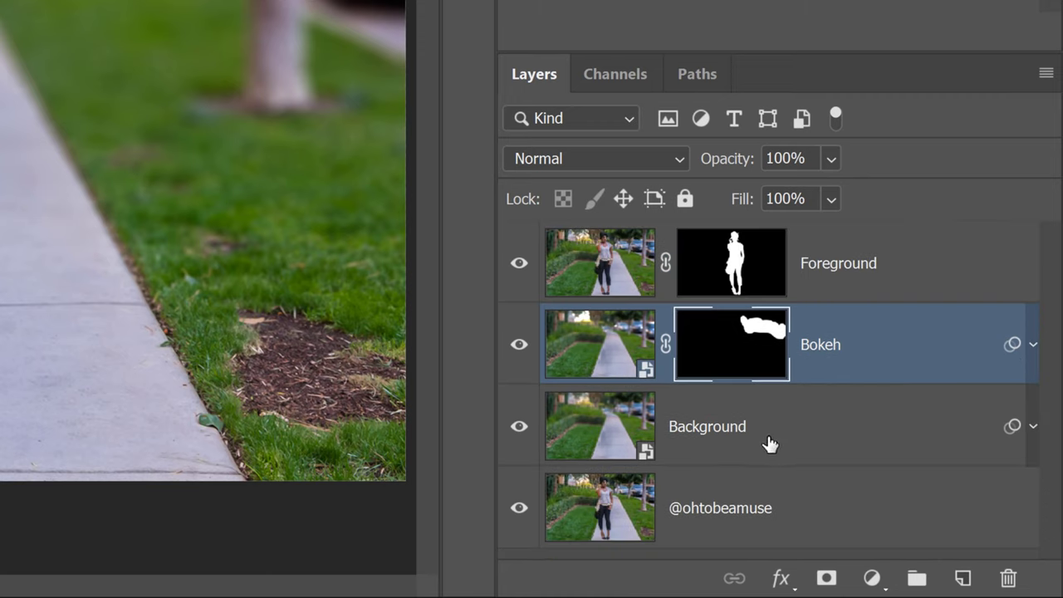
left_click(882, 273)
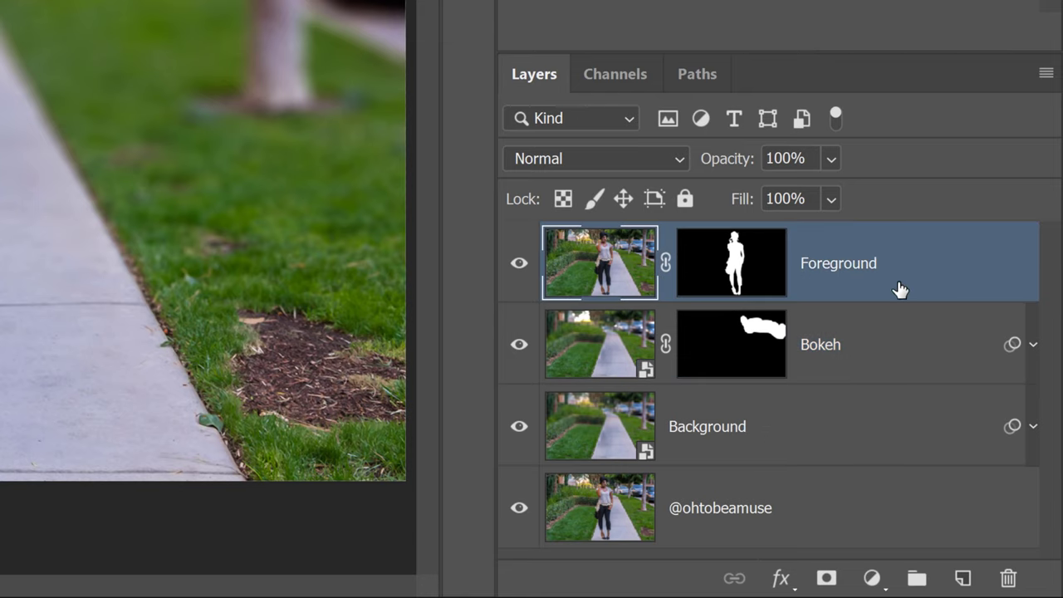
key("shift")
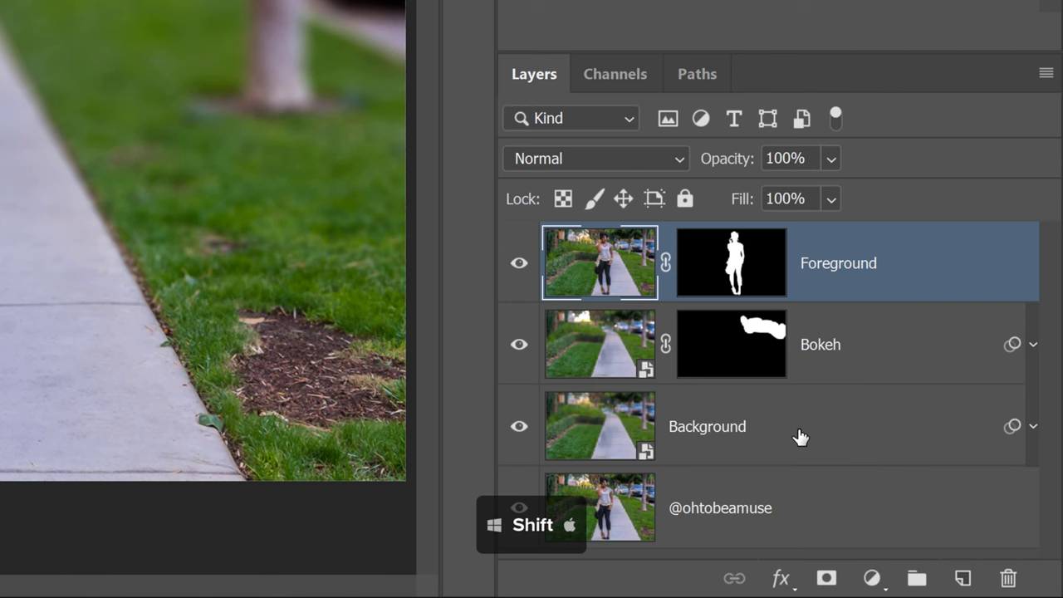
left_click(799, 436, "shift")
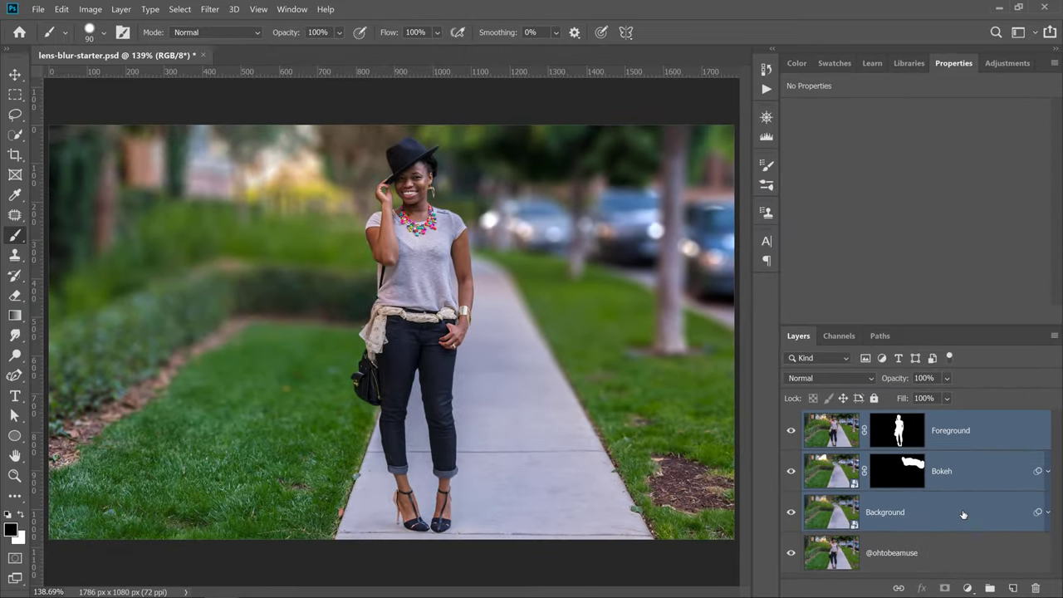
right_click(871, 441)
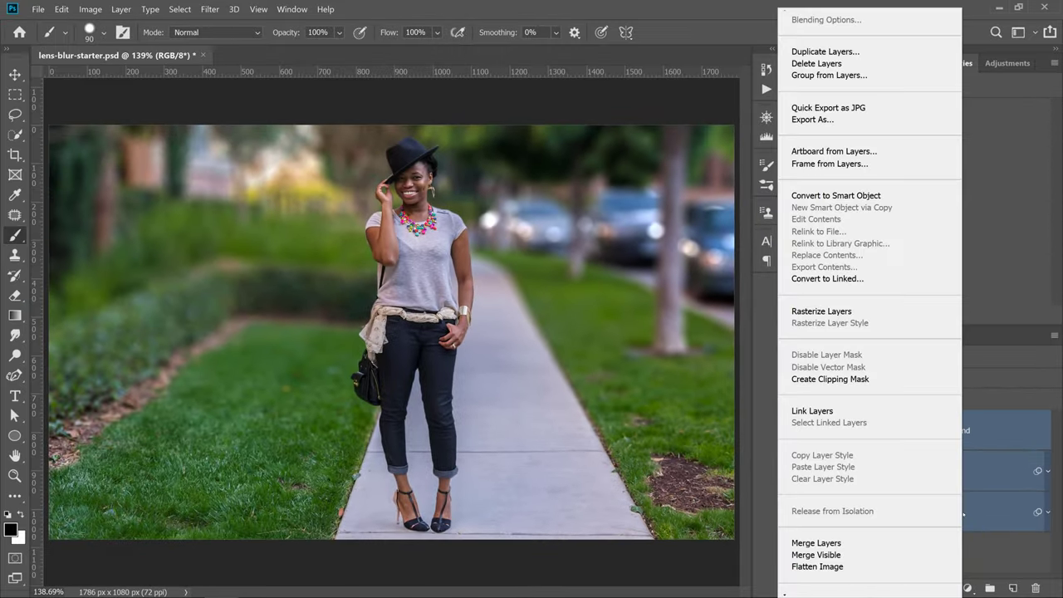
left_click(876, 196)
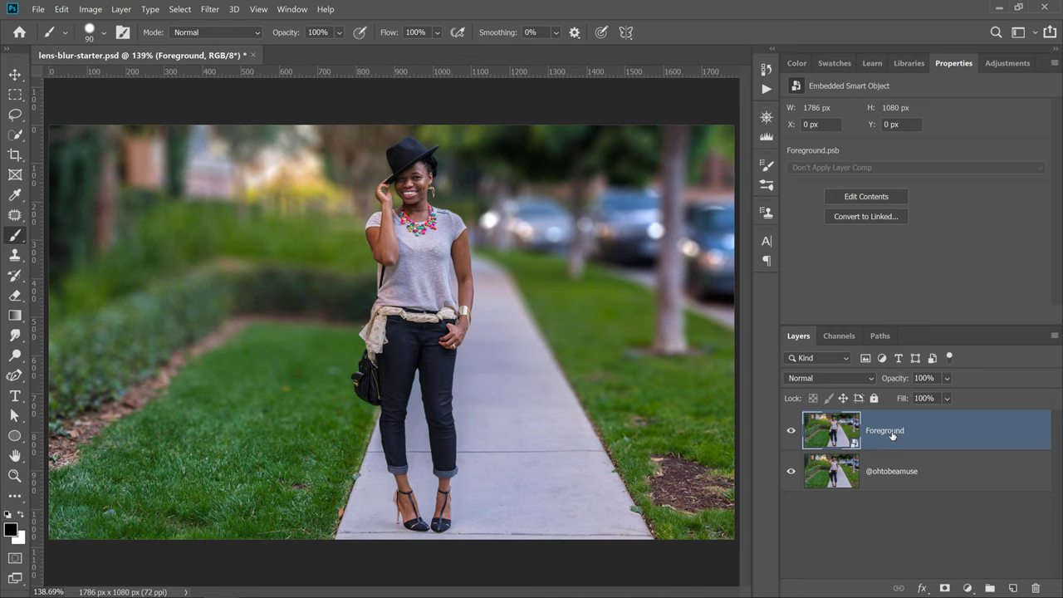
Step: Start the Camera Raw Filter on the Foreground smart object and set Temperature to +11, Highlights to +28 and Shadows to +18
left_click(209, 9)
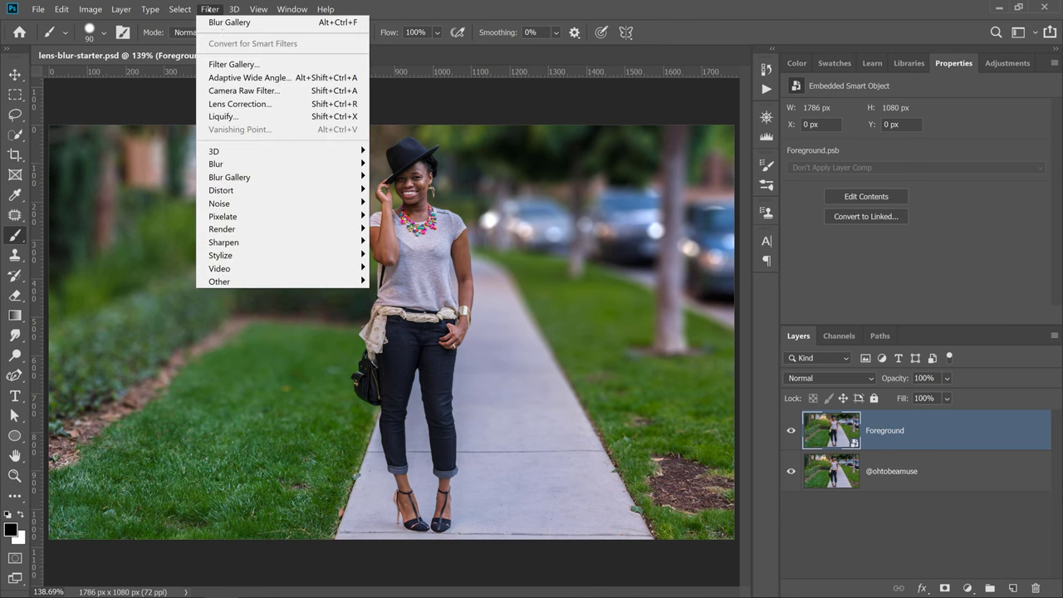
left_click(281, 90)
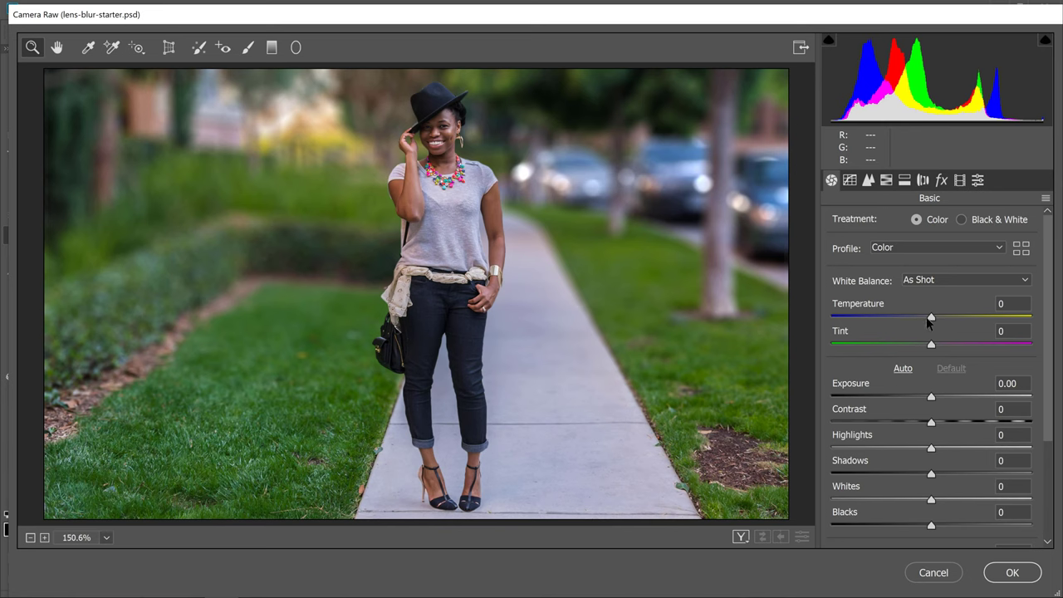
left_click_drag(930, 318, 942, 322)
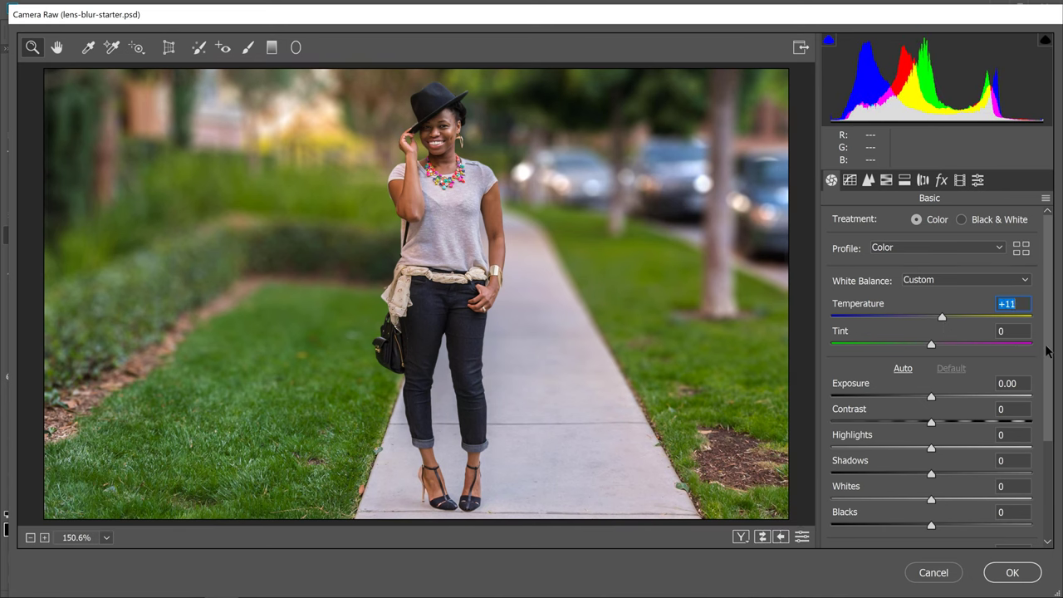
scroll(1046, 351, "down", 3)
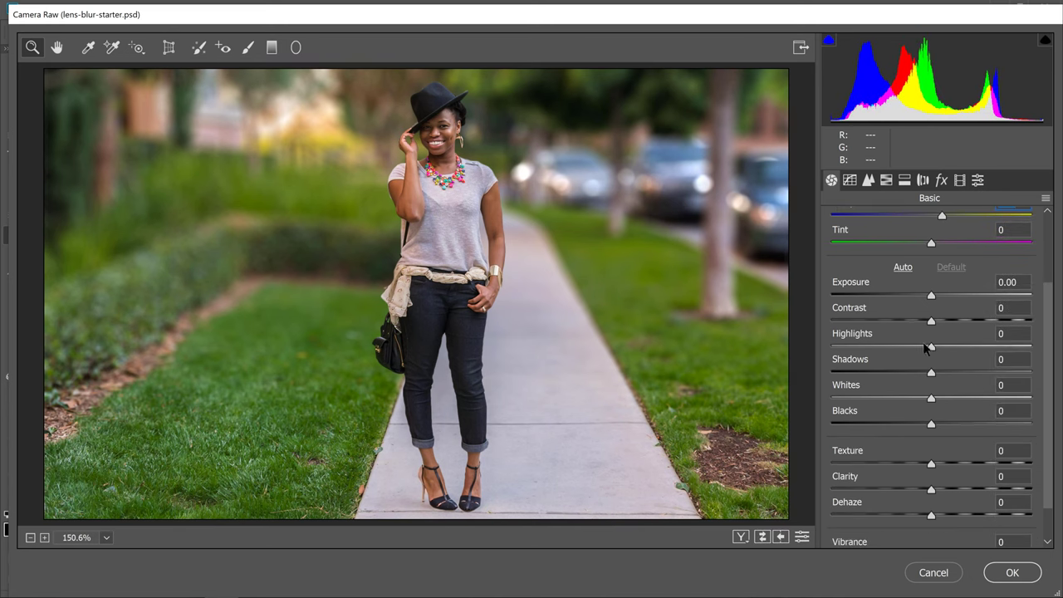
left_click_drag(929, 348, 949, 378)
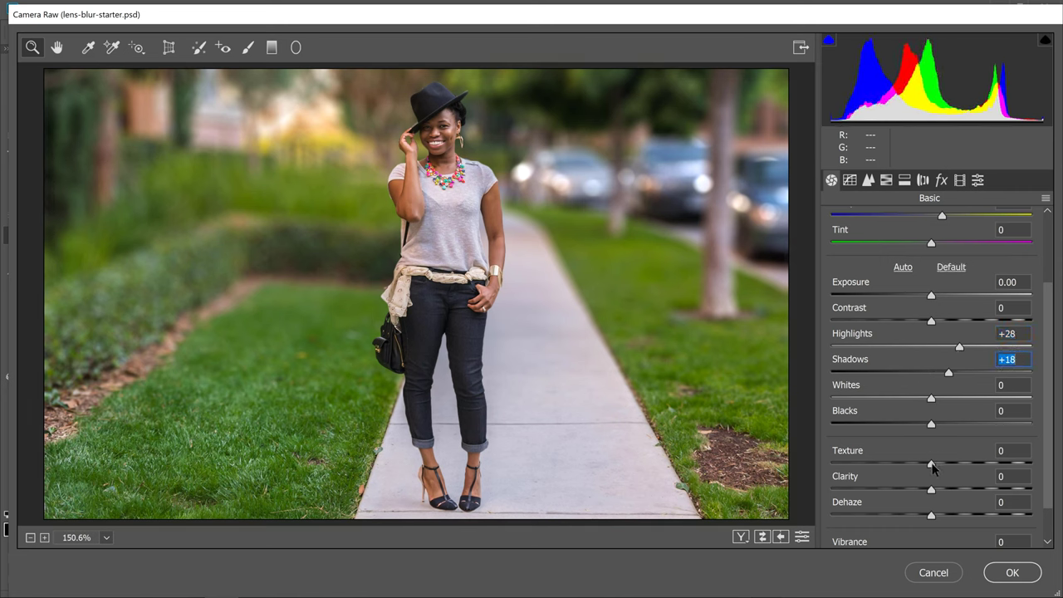
Step: Set Texture to +28, Clarity to +13 and Vibrance to +34, and compare the image with and without these adjustments
left_click_drag(931, 463, 959, 464)
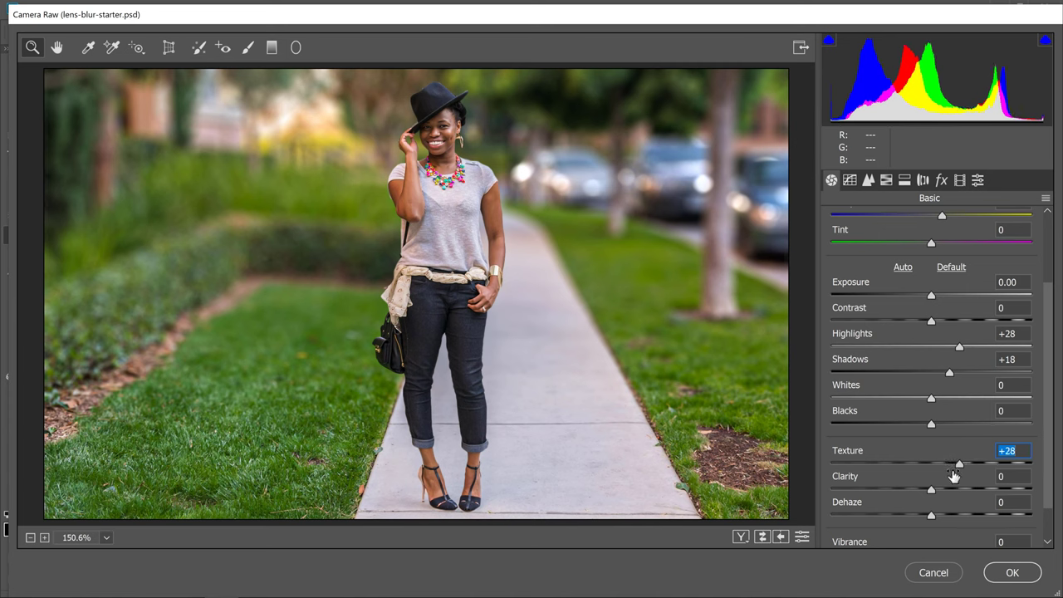
left_click_drag(931, 494, 946, 499)
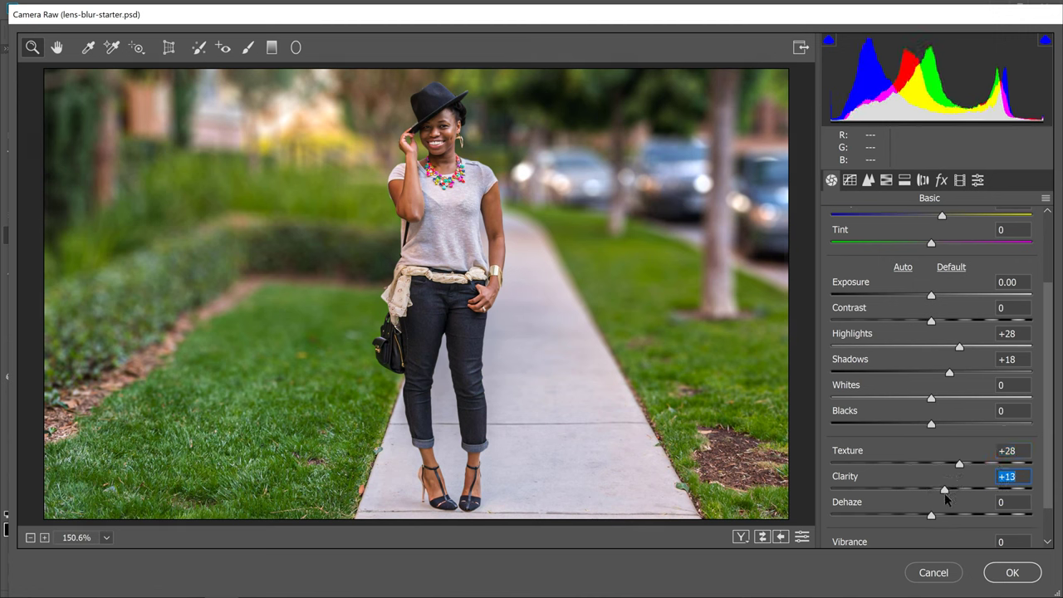
scroll(1048, 509, "down", 1)
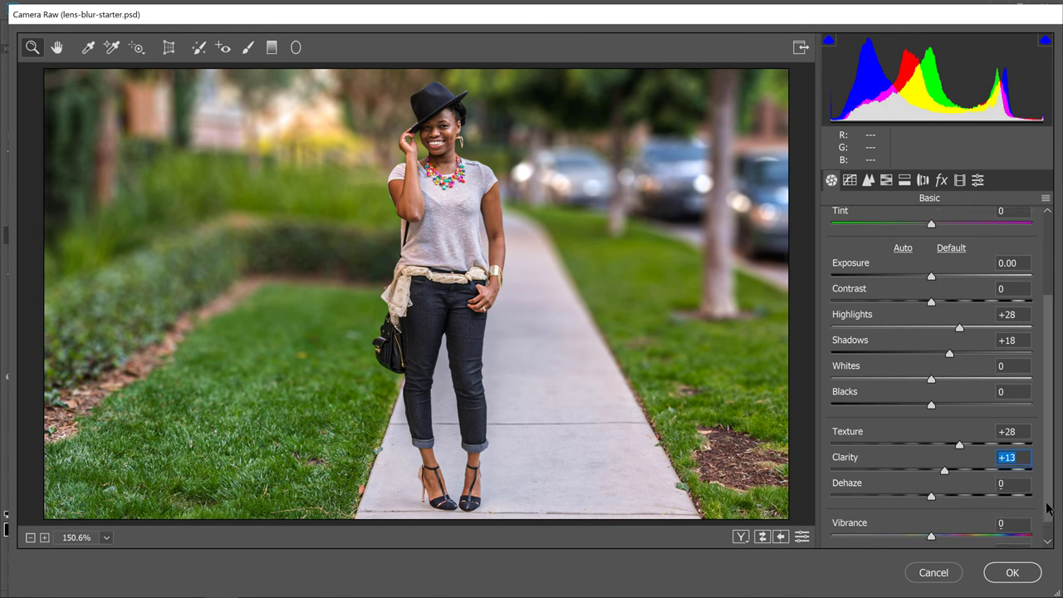
scroll(1048, 508, "down", 1)
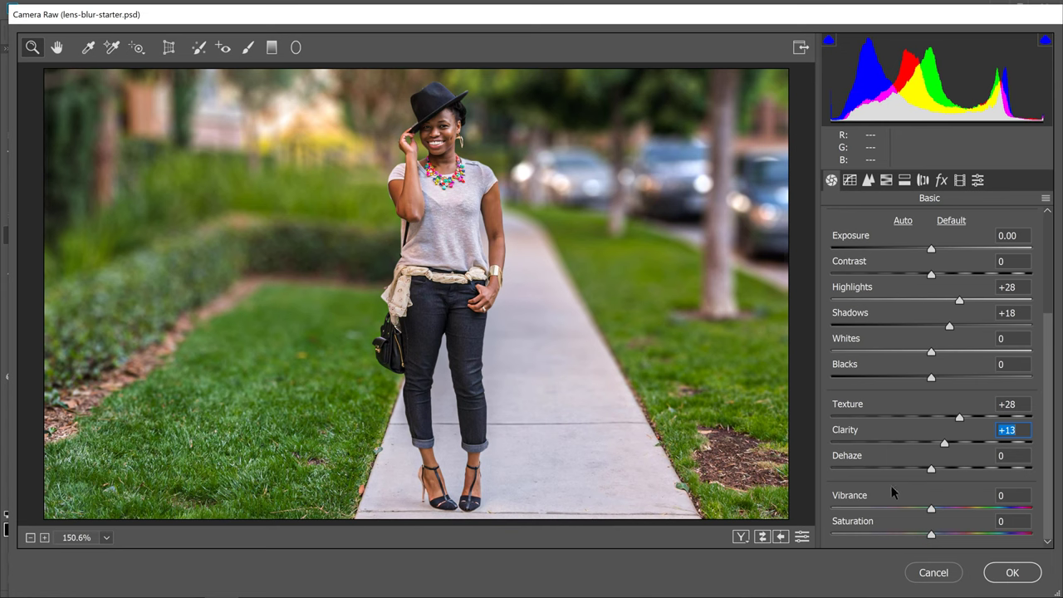
left_click_drag(930, 515, 963, 512)
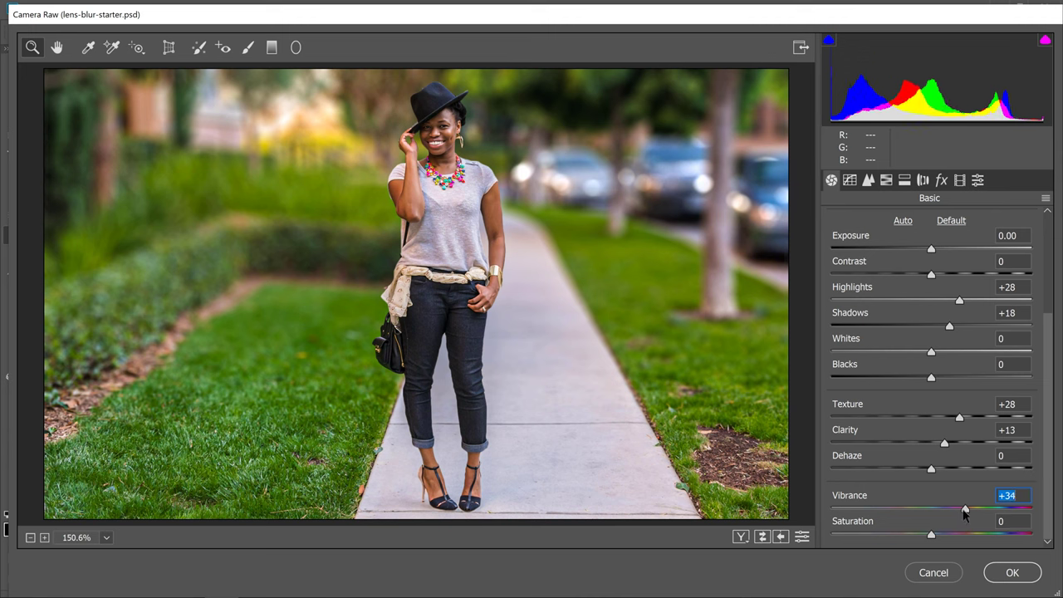
left_click(802, 538)
left_click(802, 538)
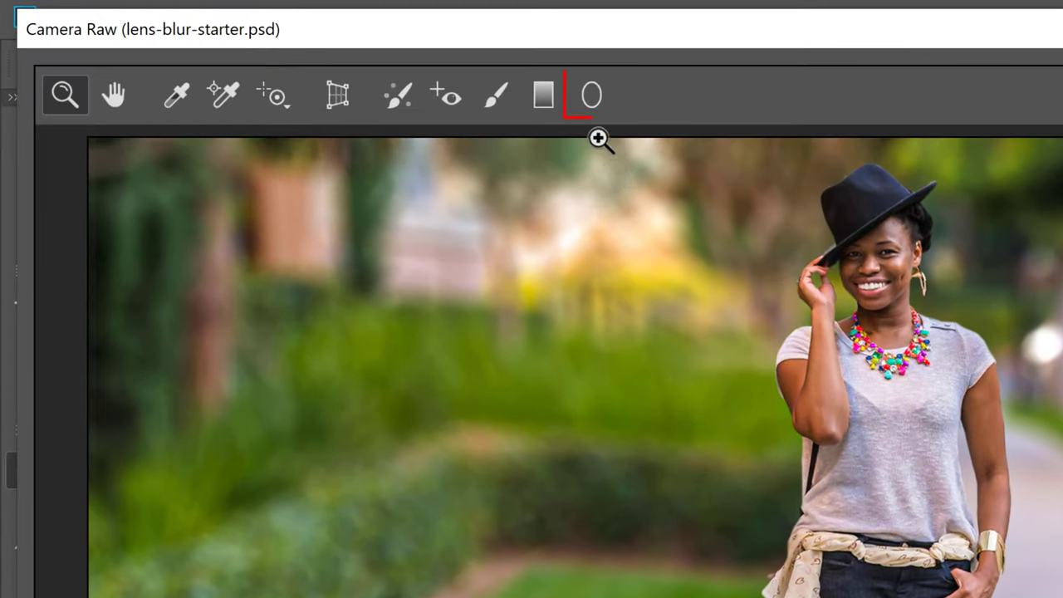
Step: Activate the Radial Filter and reset its local correction settings
left_click(593, 97)
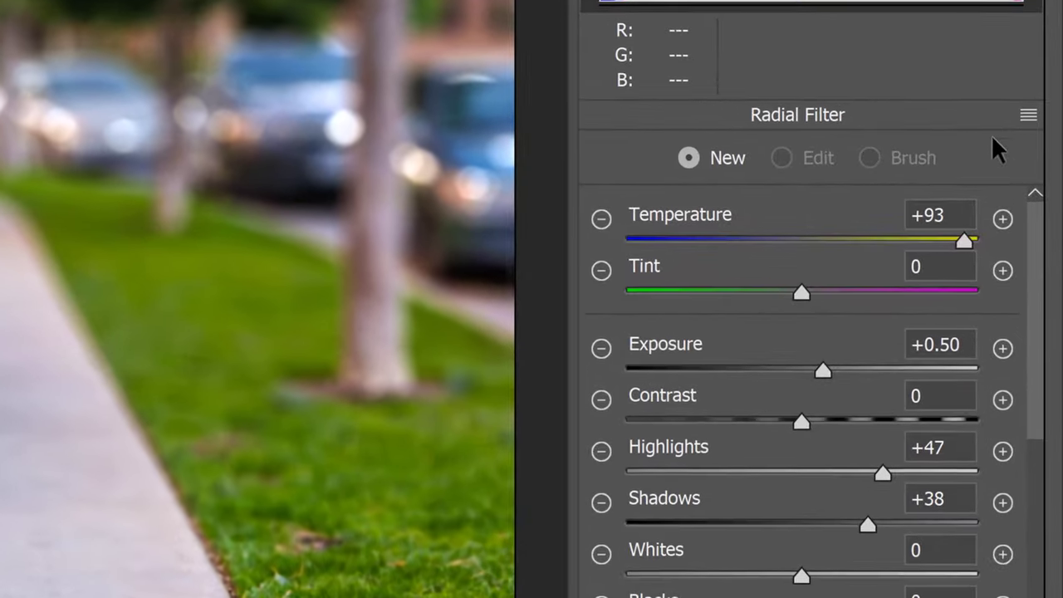
left_click(1027, 117)
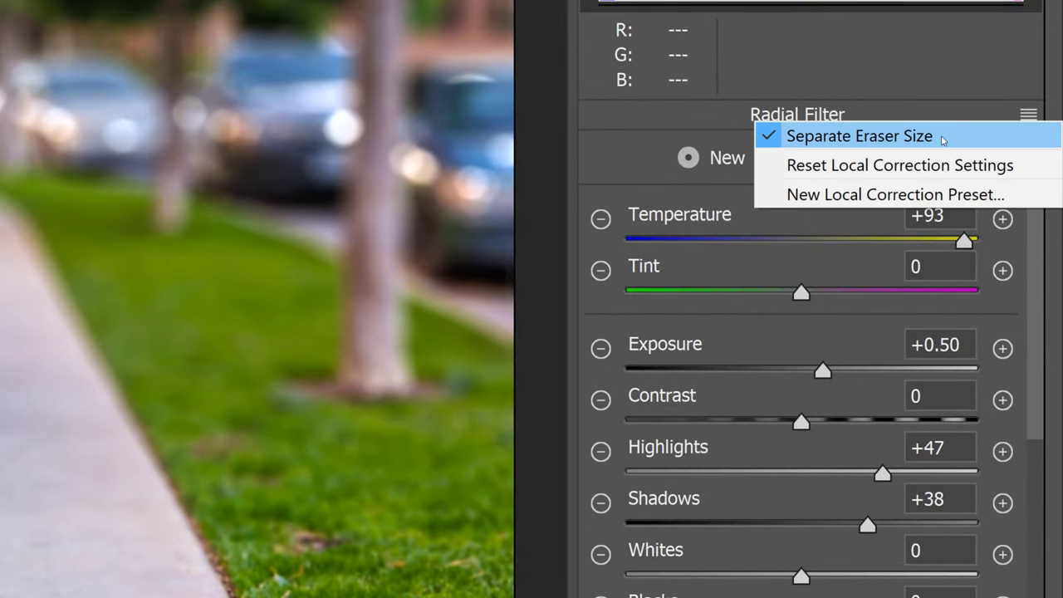
left_click(1026, 113)
left_click(1026, 114)
left_click(1027, 118)
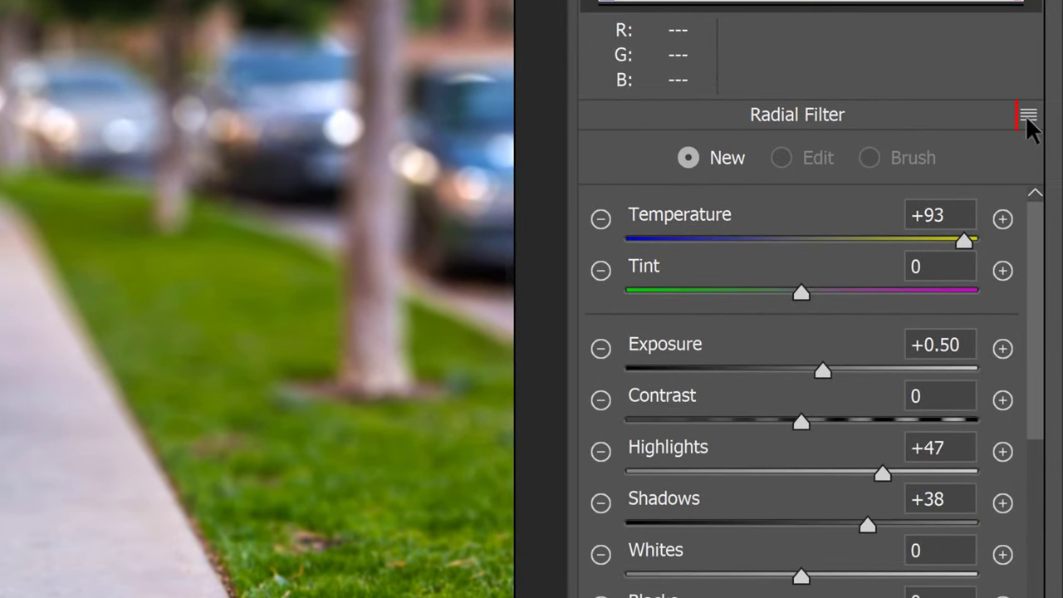
left_click(1027, 118)
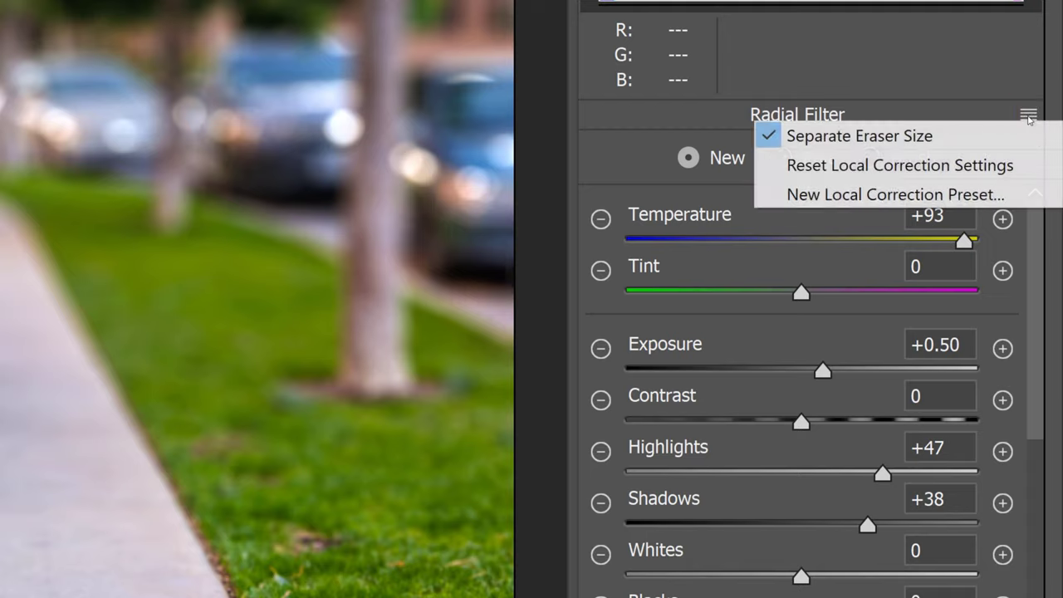
left_click(1021, 167)
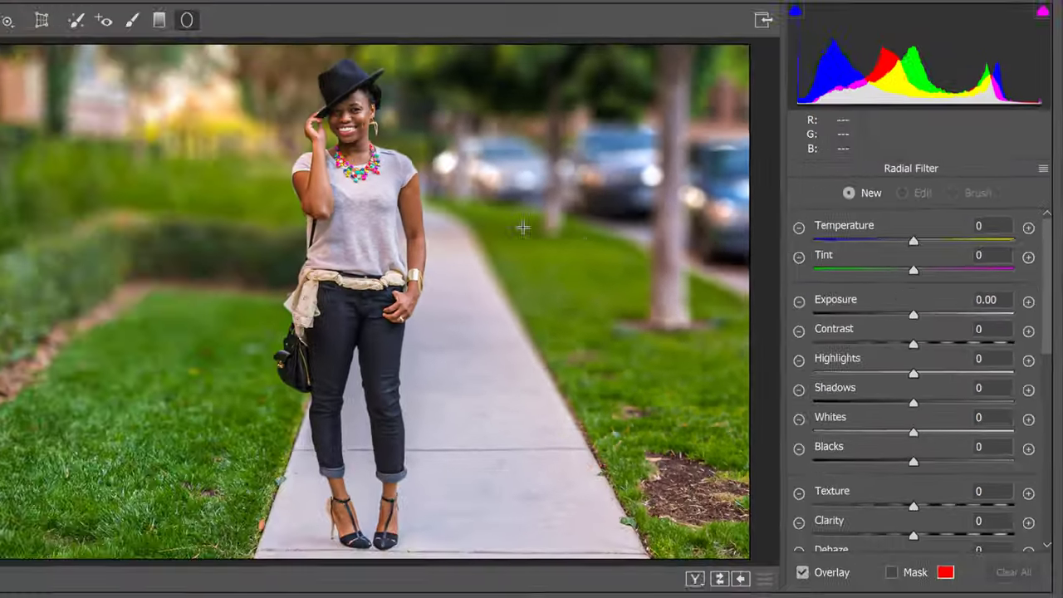
Step: Draw a large circular radial filter over the background beside the woman's head, affecting the inside, with Feather 80
left_click_drag(174, 149, 299, 226)
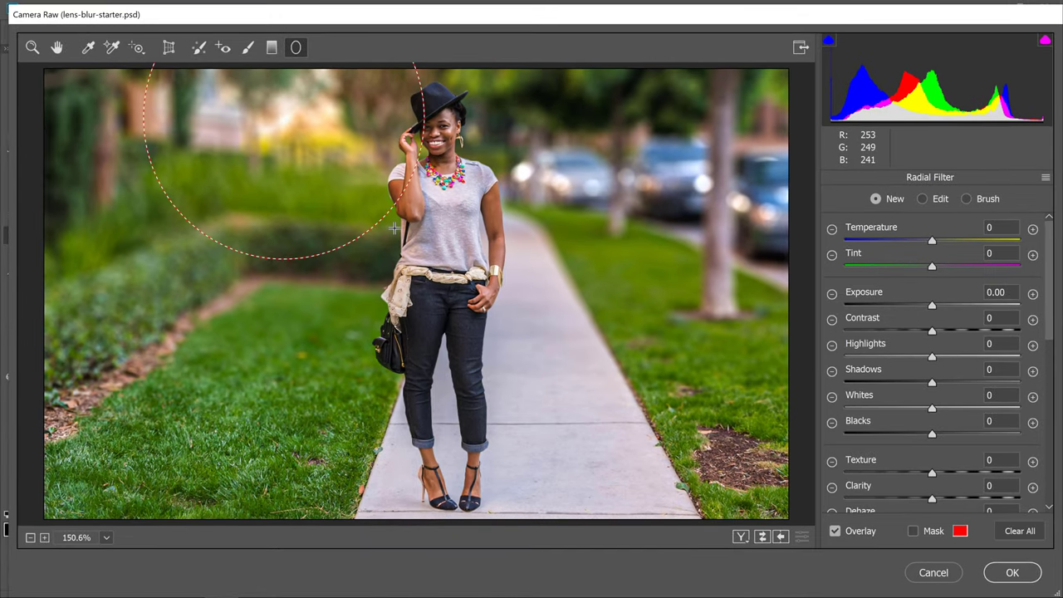
mouse_move(395, 228)
left_mouse_down()
mouse_move(415, 266)
mouse_move(397, 231)
left_mouse_up()
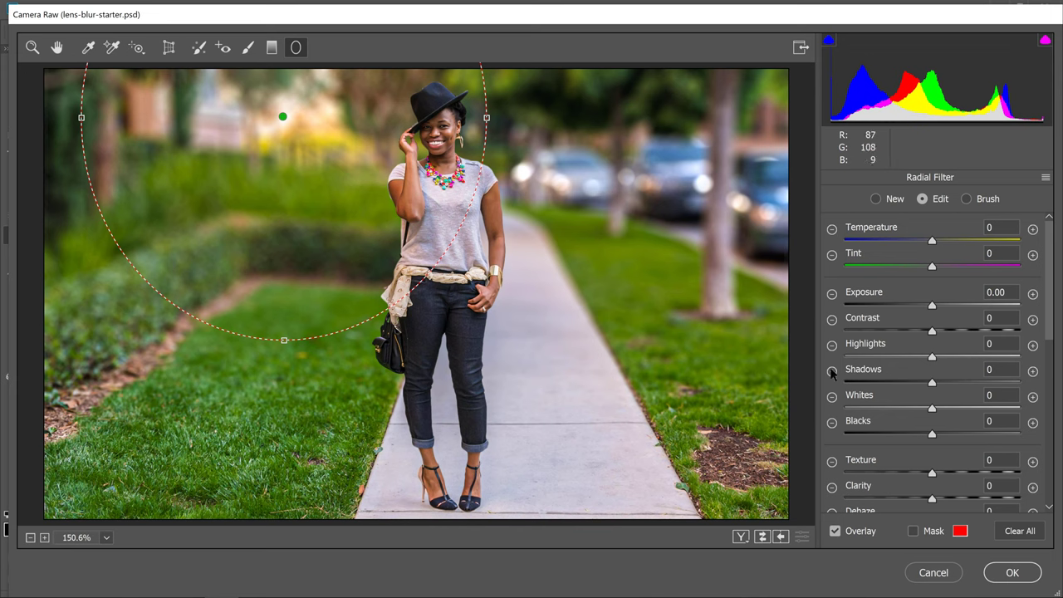
left_click_drag(1048, 312, 1042, 471)
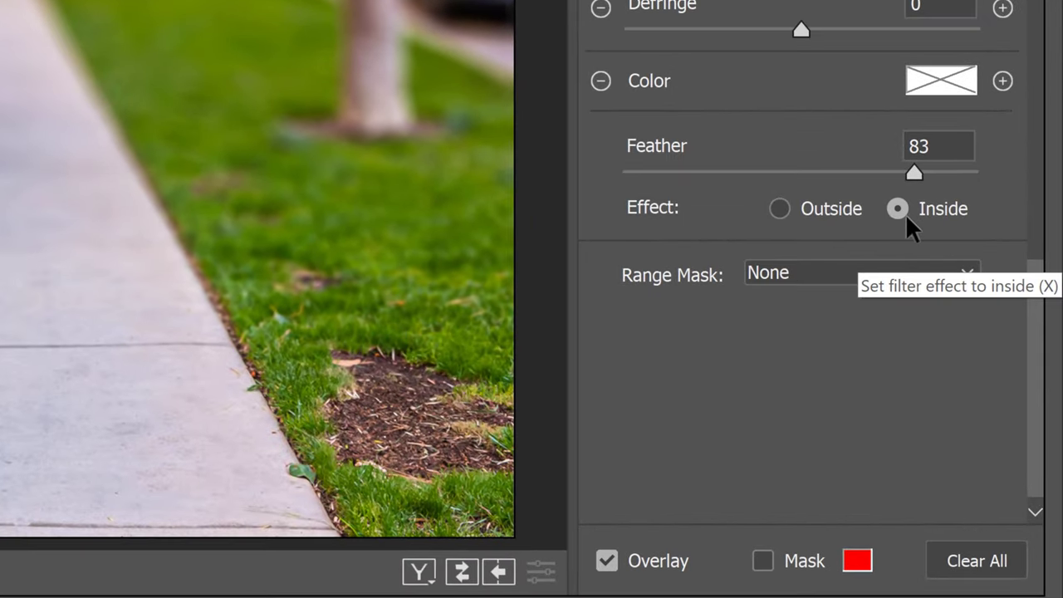
left_click_drag(1034, 359, 1031, 292)
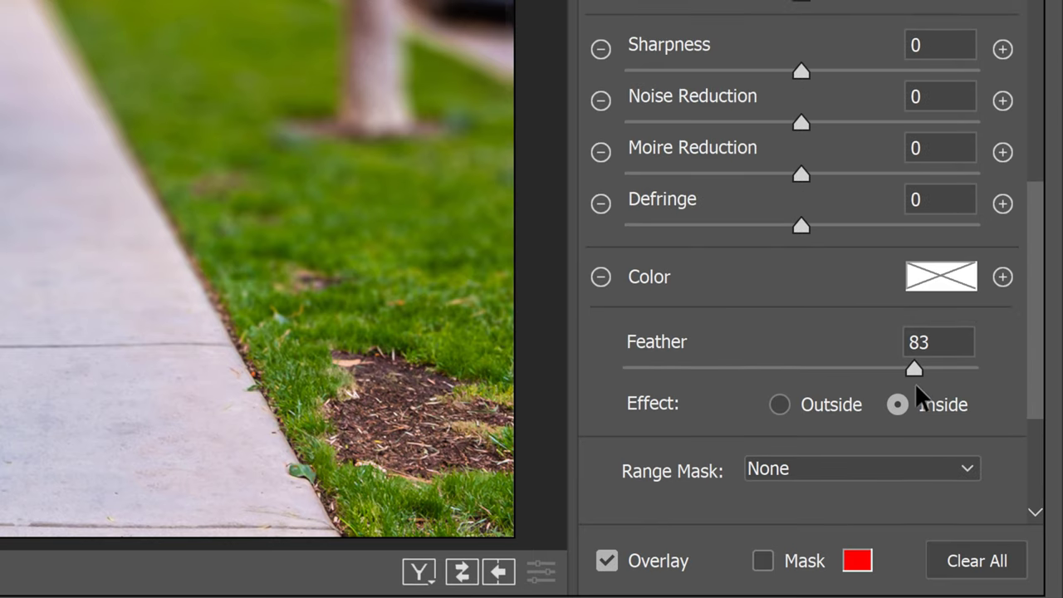
mouse_move(913, 366)
left_mouse_down()
mouse_move(806, 363)
mouse_move(914, 384)
left_mouse_up()
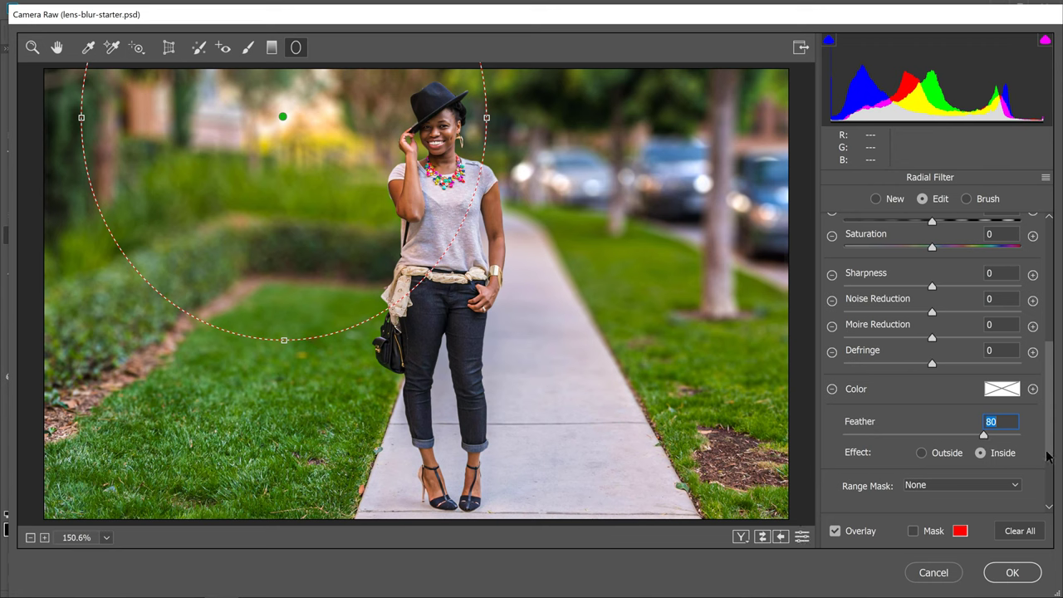
scroll(1037, 365, "up", 8)
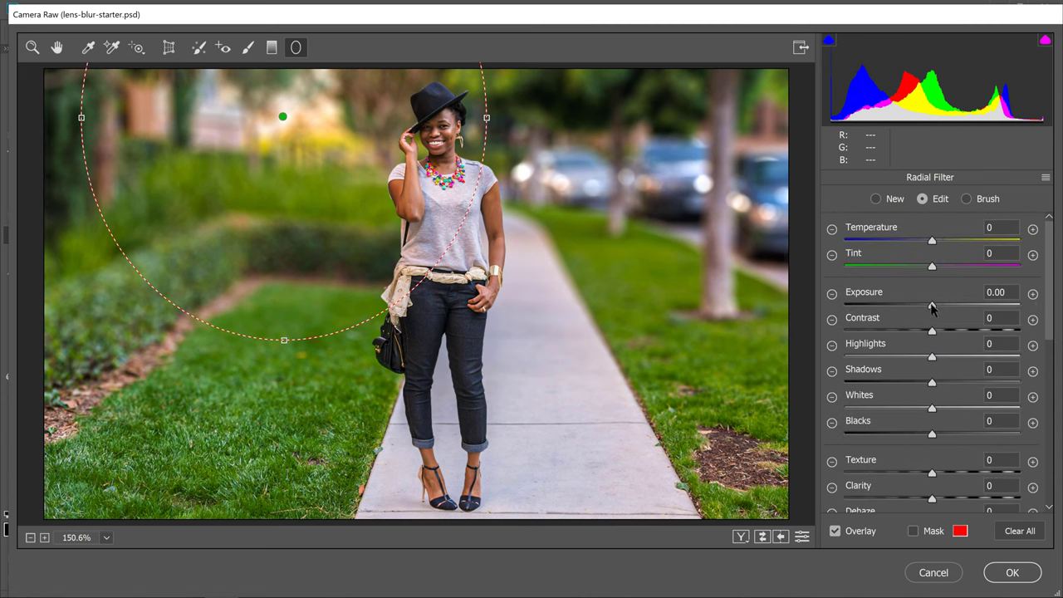
Step: Set the radial filter's Exposure to +1.15, Temperature to +78, Highlights to +96 and Whites to +25, and apply Camera Raw
left_click_drag(932, 306, 956, 308)
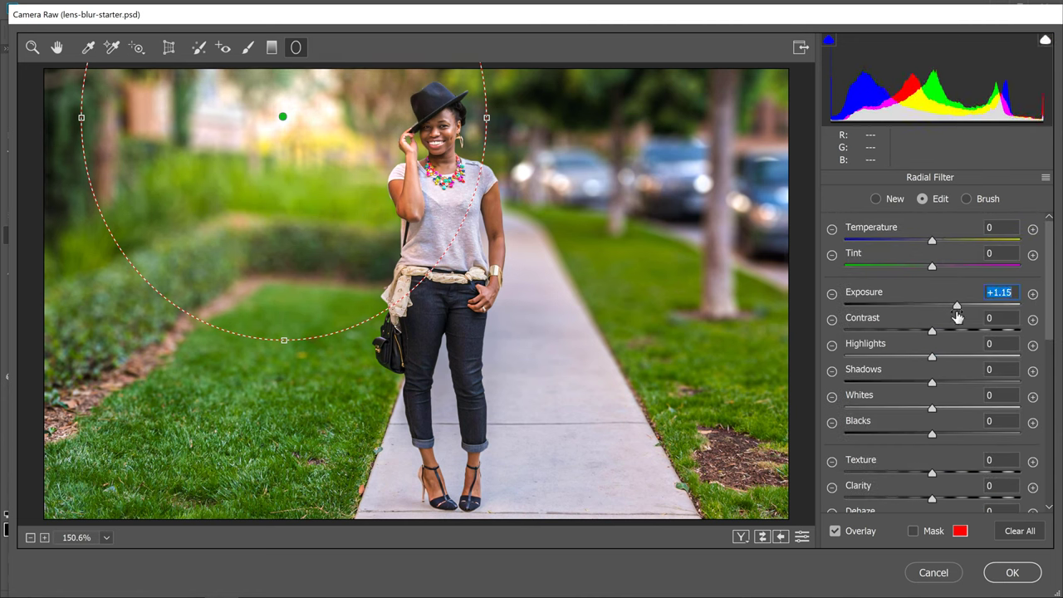
left_click_drag(932, 242, 999, 243)
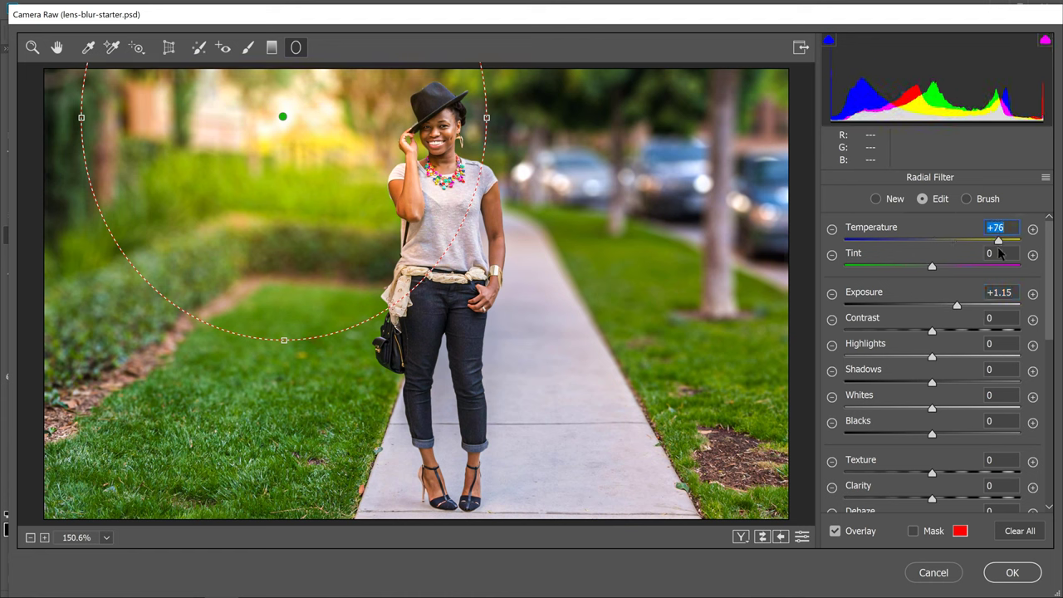
left_click_drag(932, 357, 1016, 359)
mouse_move(934, 411)
left_mouse_down()
mouse_move(969, 412)
mouse_move(934, 412)
mouse_move(953, 411)
left_mouse_up()
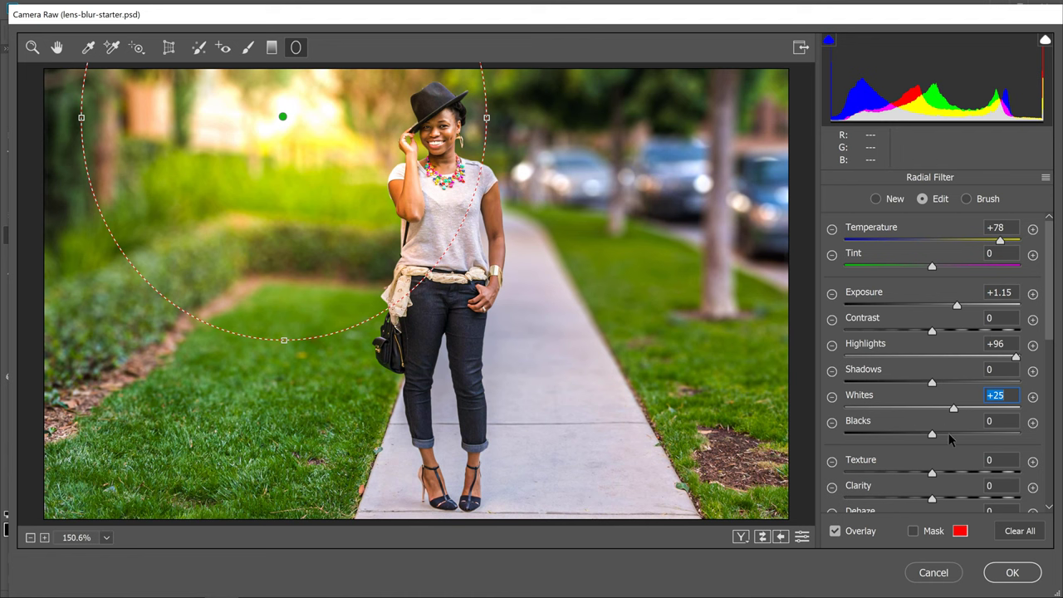
left_click(1011, 572)
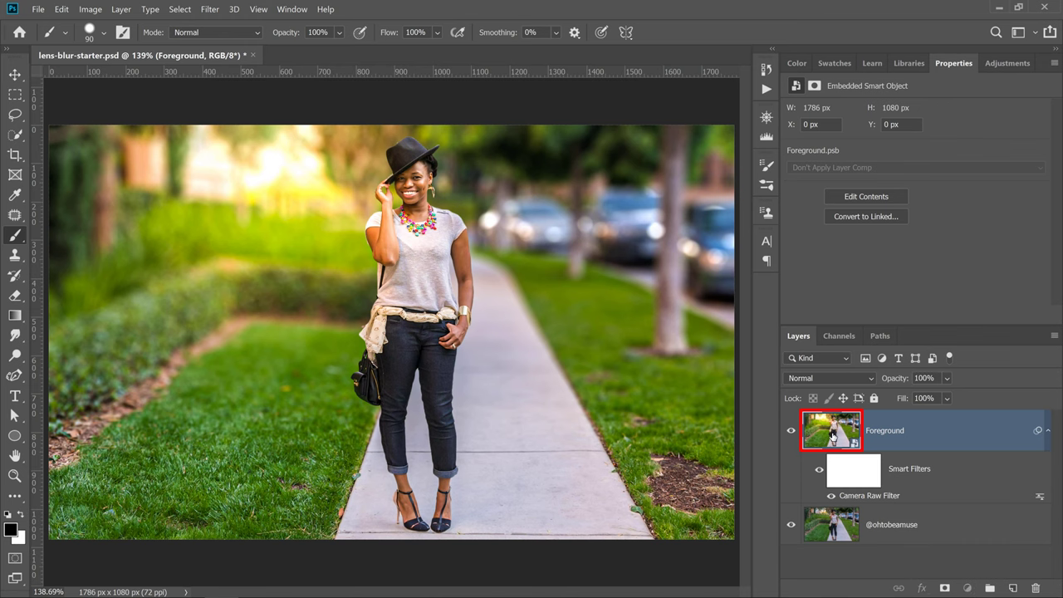
Step: Open the contents of the Foreground smart object for editing
double_click(831, 434)
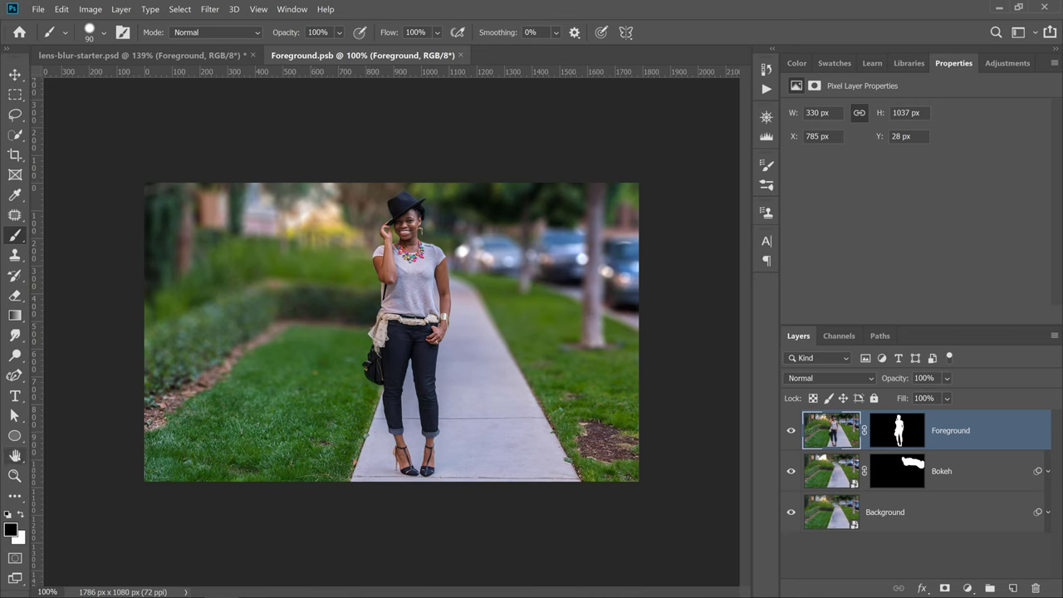
double_click(15, 455)
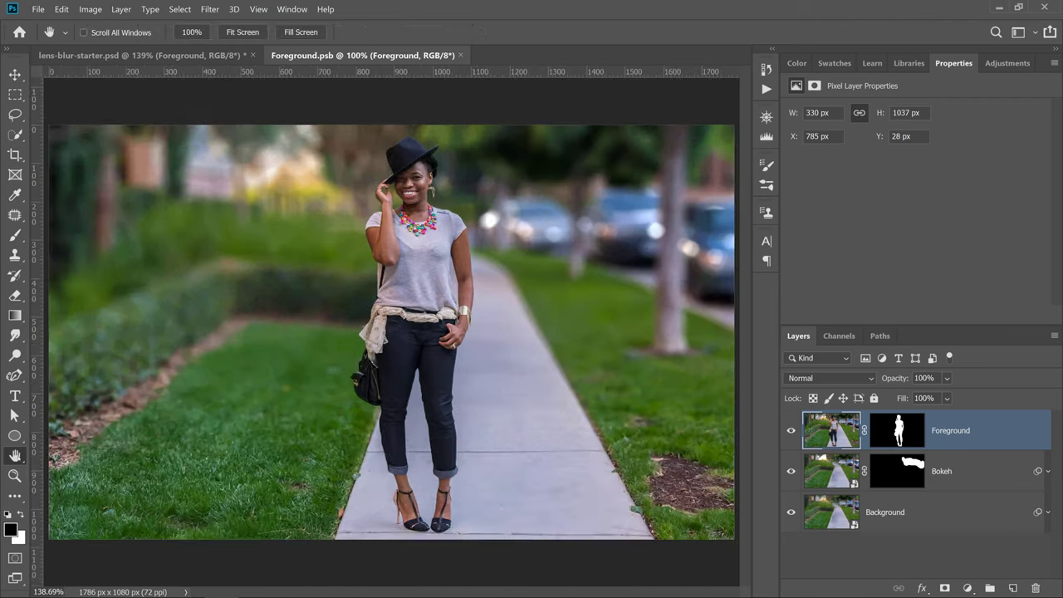
Step: Check the Foreground, Bokeh and Background layers inside the smart object by hiding and showing them
left_click(790, 432)
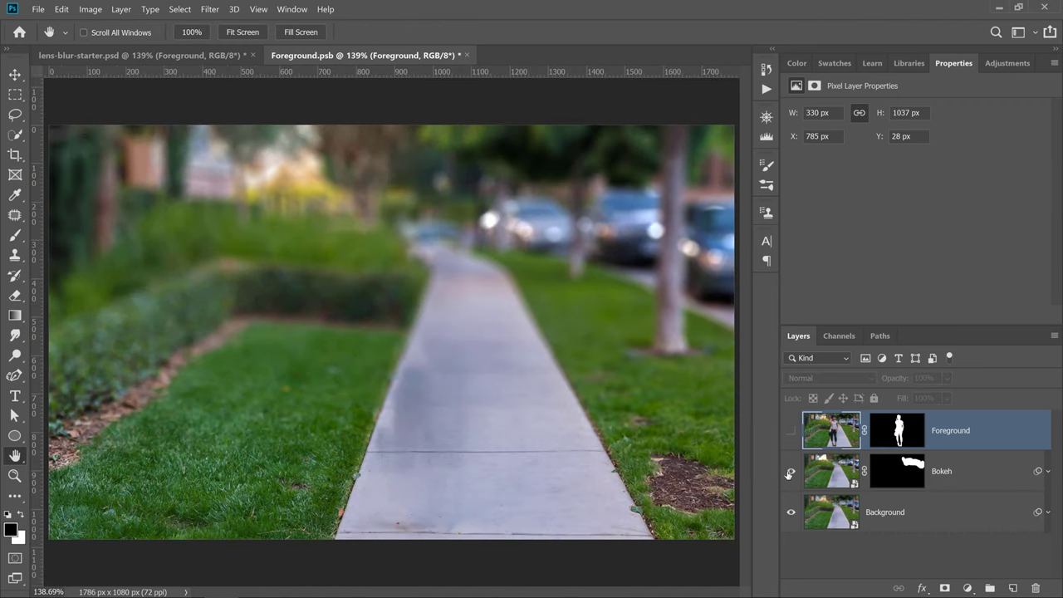
left_click(788, 471)
left_click(790, 471)
left_click(790, 472)
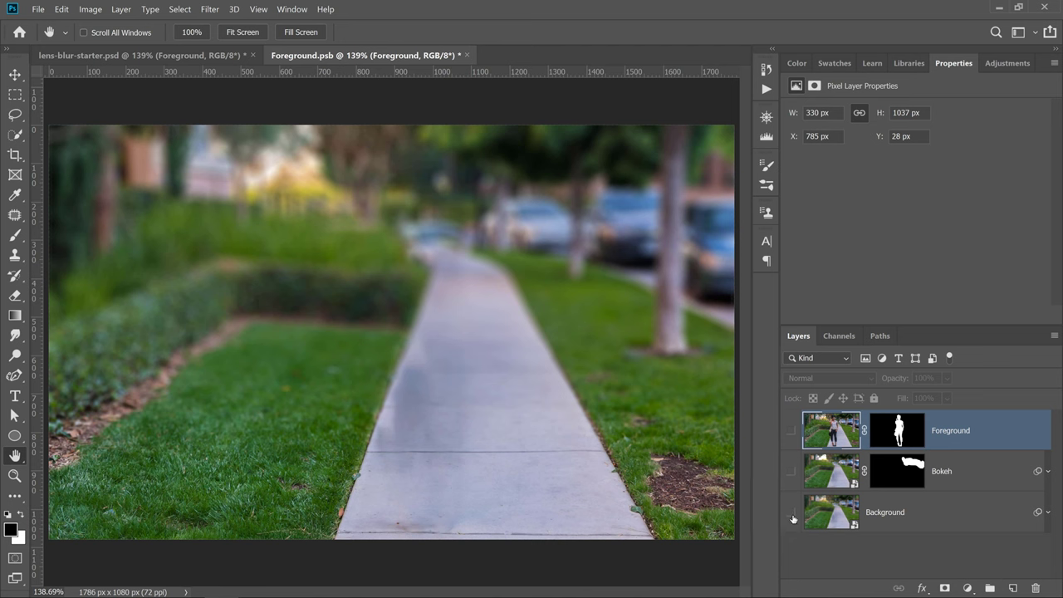
left_click(790, 512)
left_click(790, 512)
left_click(791, 438)
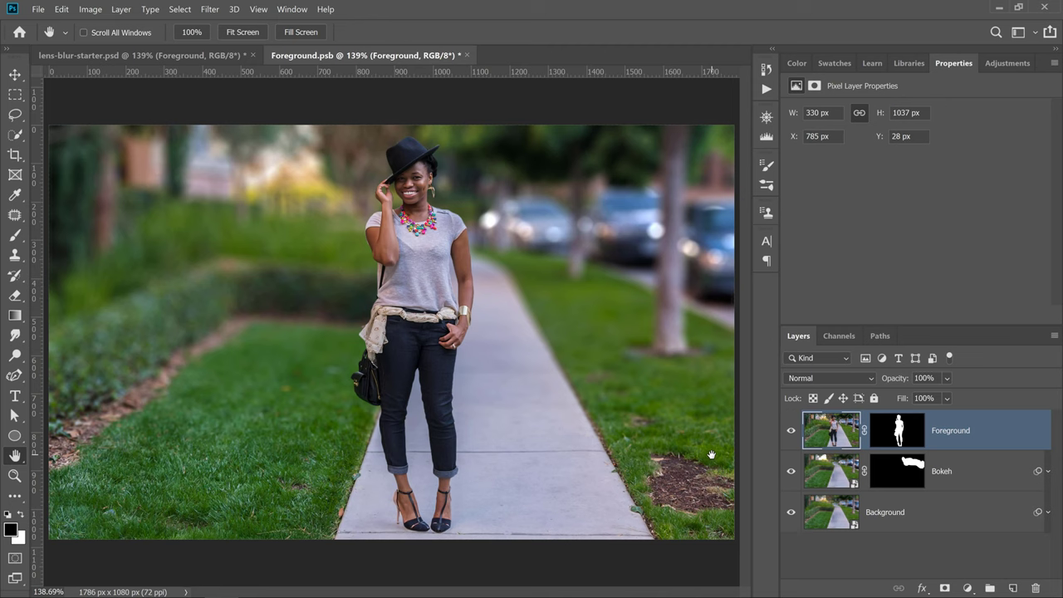
Step: Open the contents of the nested Background smart object and duplicate its Background layer
left_click(824, 523)
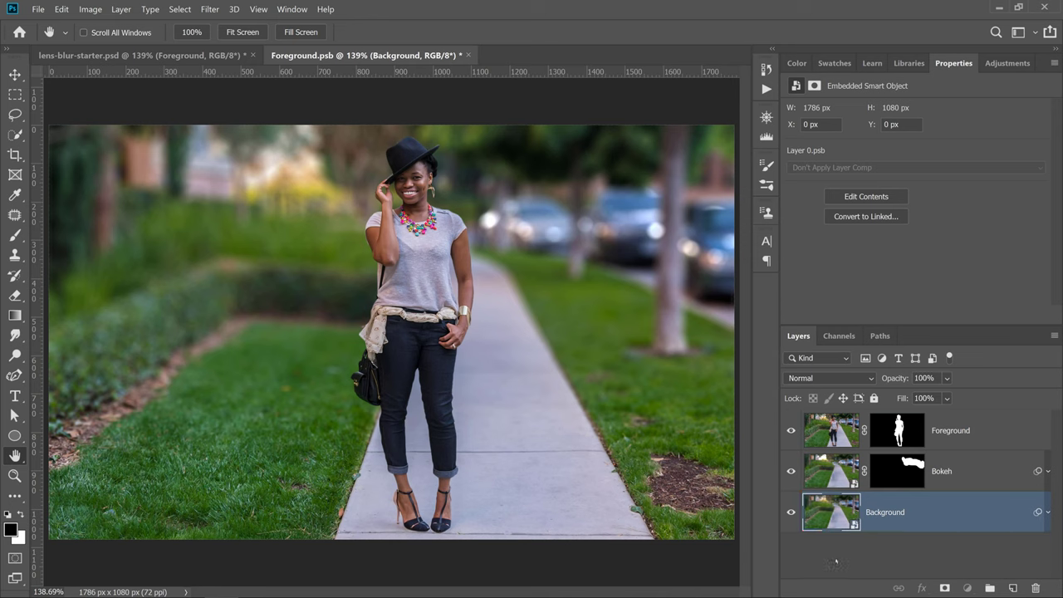
double_click(842, 515)
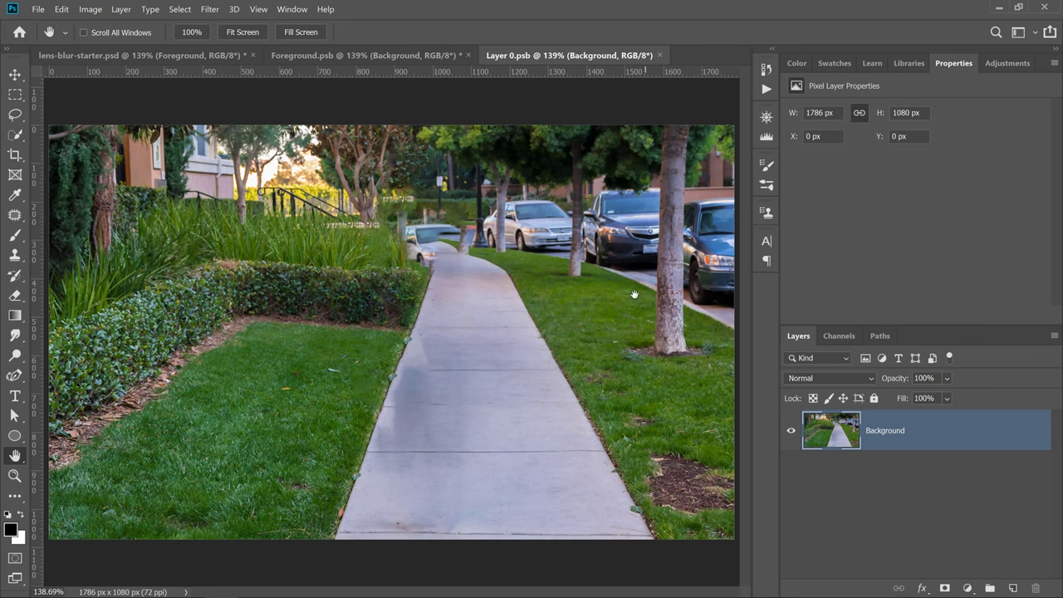
left_click(791, 433)
left_click(790, 434)
left_click_drag(838, 438, 1012, 588)
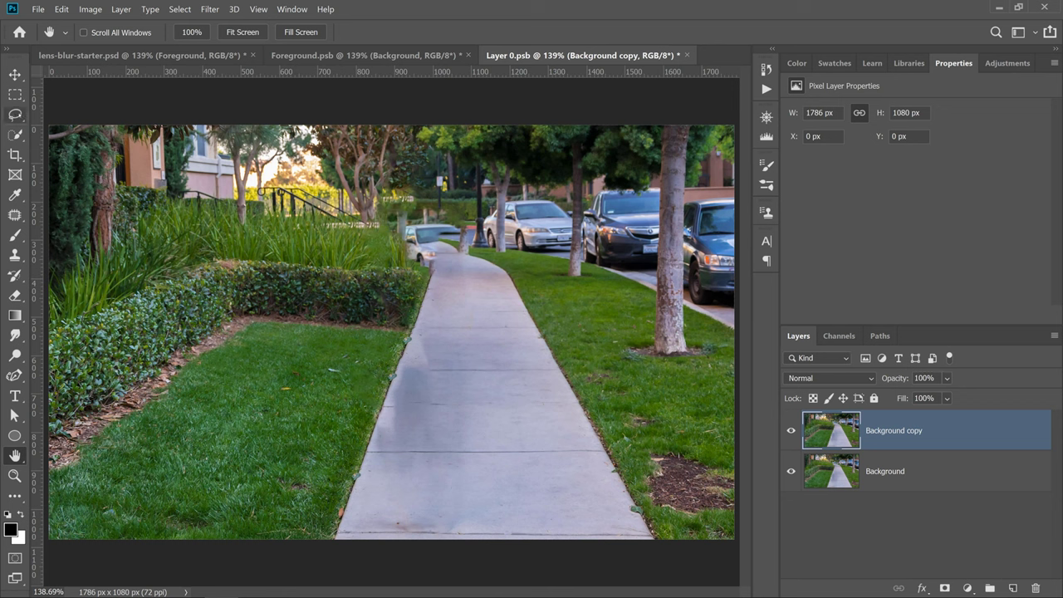
Step: Select the bare dirt patch in the grass beside the sidewalk with the Lasso Tool, on the duplicate layer
left_click(15, 114)
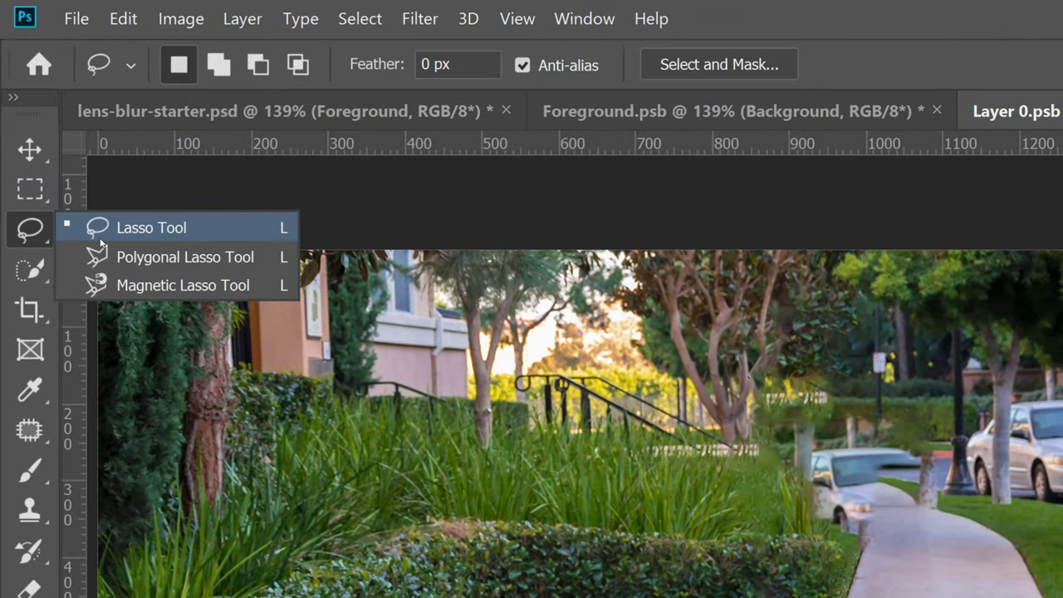
left_click(73, 164)
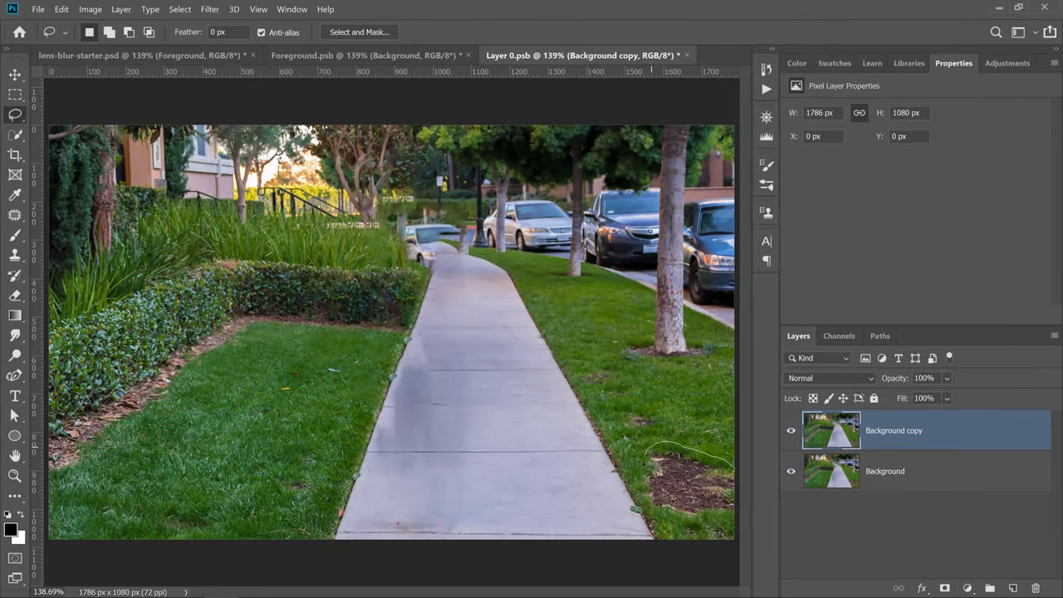
left_click_drag(739, 524, 737, 521)
Step: Try to cover the selected dirt patch with the Fill command, inspect it up close, and undo the fill
left_click(61, 10)
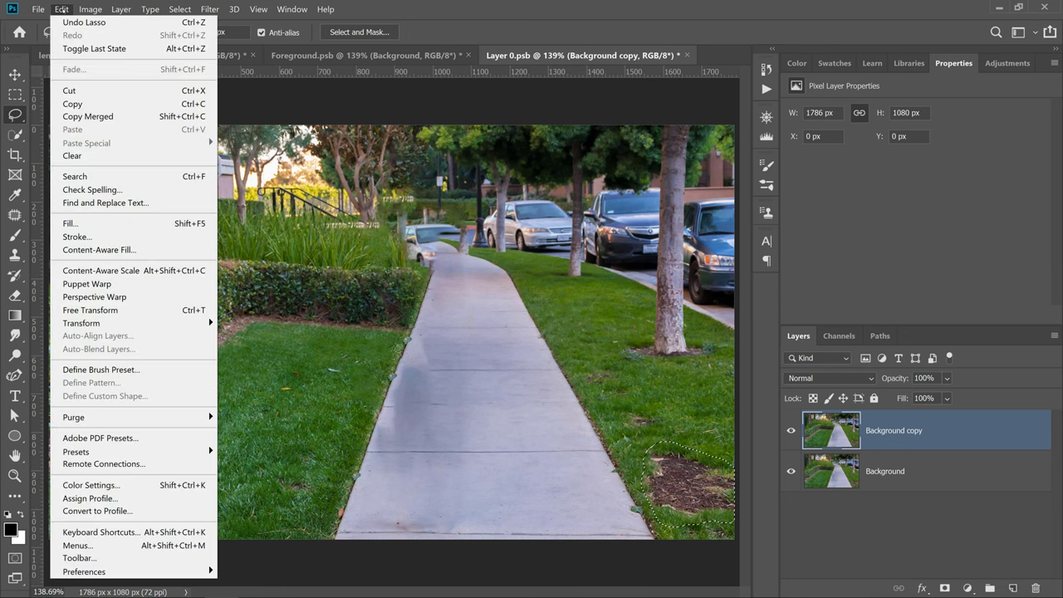
left_click(70, 223)
left_click(701, 167)
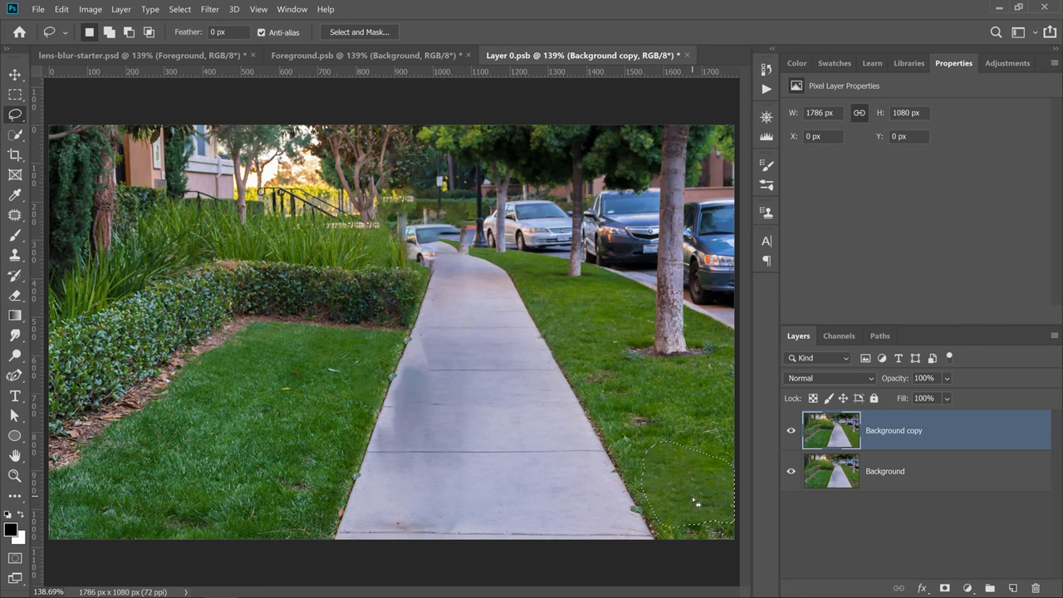
key("z")
left_click(690, 501)
left_click_drag(688, 501, 500, 407)
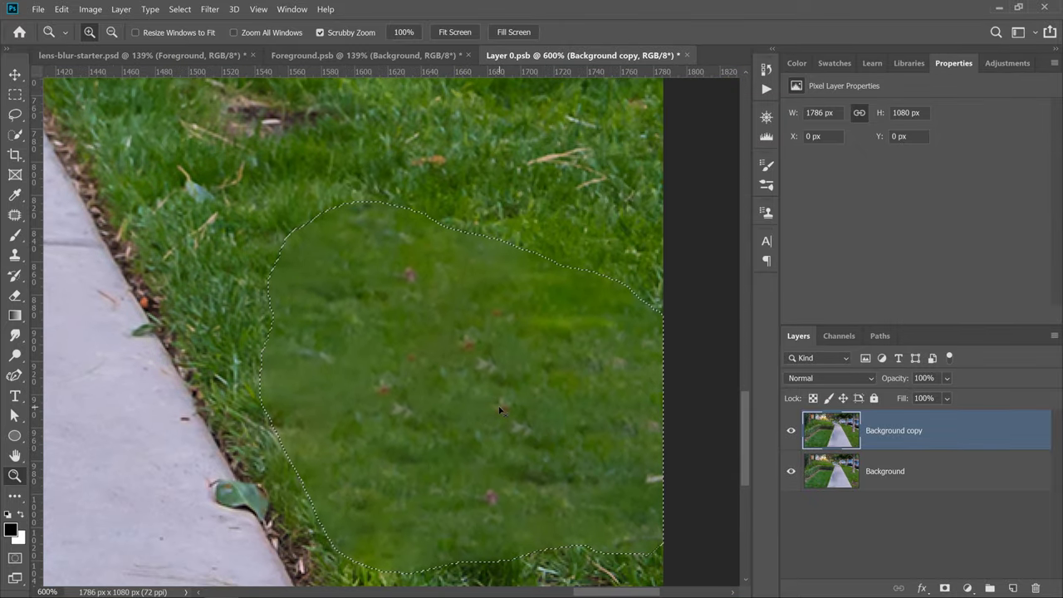
key("ctrl+z")
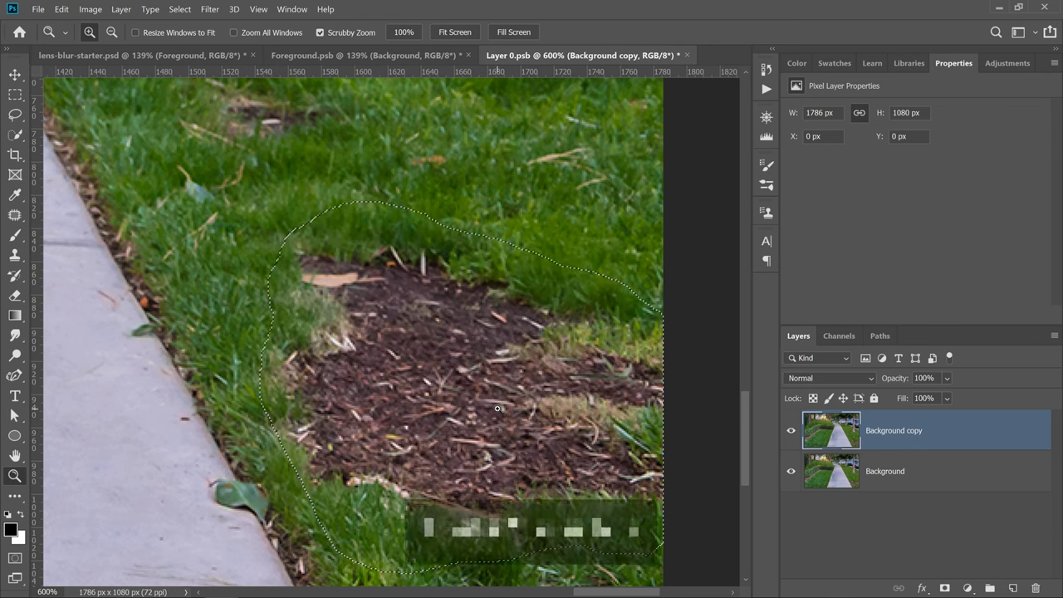
key("h")
key("ctrl+0")
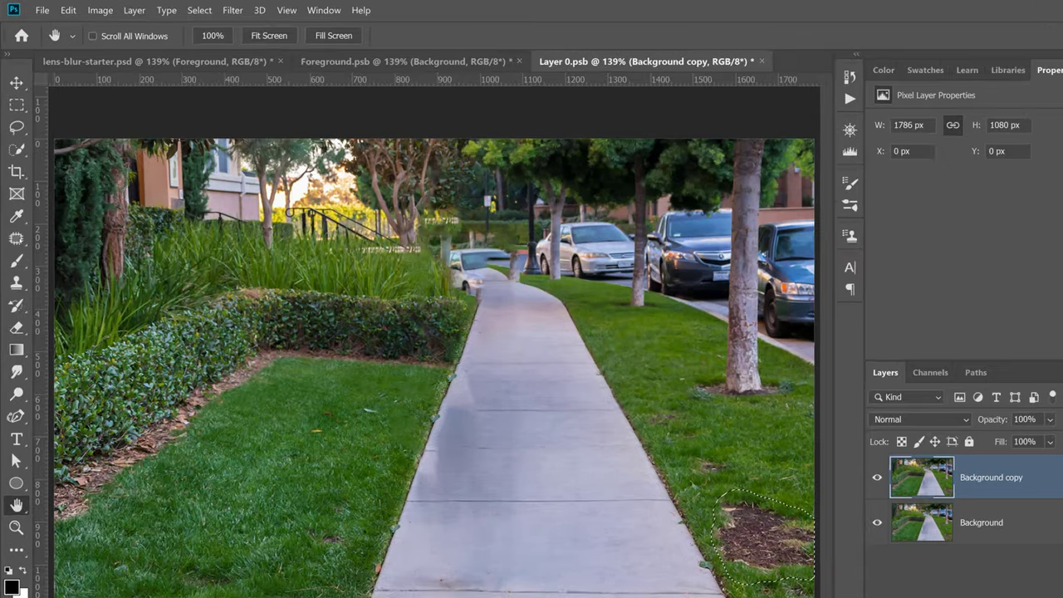
Step: Replace the selected dirt patch with grass sampled from the opposite lawn using the Patch Tool, and deselect
left_click(14, 214)
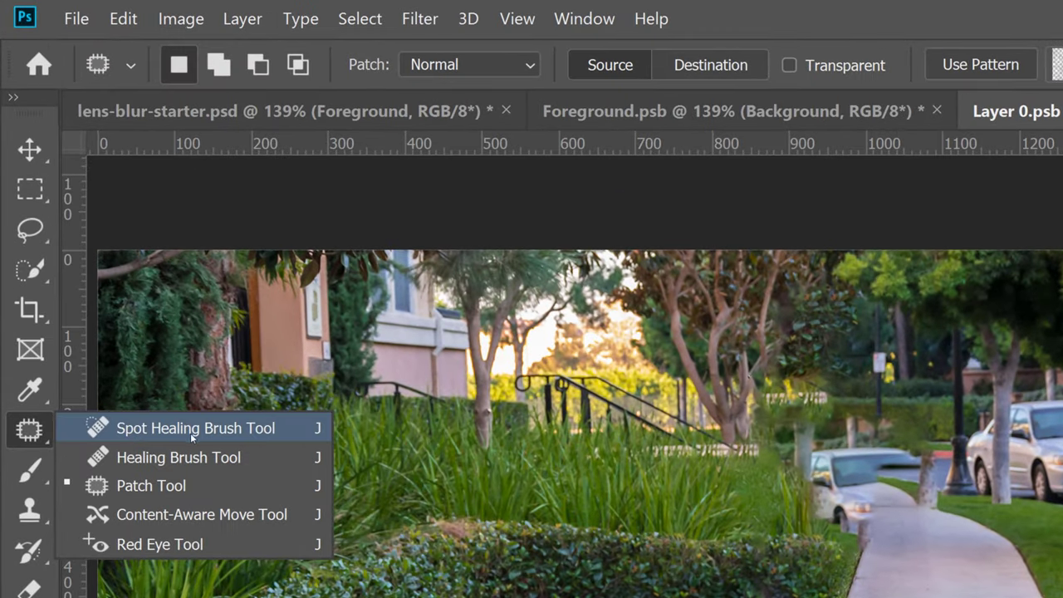
left_click(221, 489)
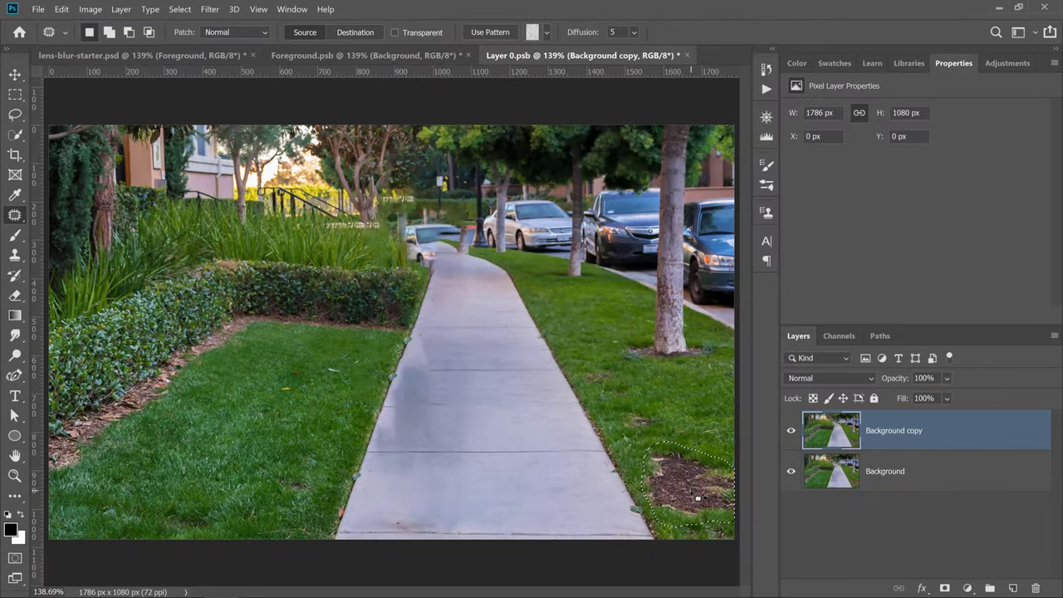
mouse_move(697, 498)
left_mouse_down()
mouse_move(540, 420)
mouse_move(241, 439)
mouse_move(191, 479)
left_mouse_up()
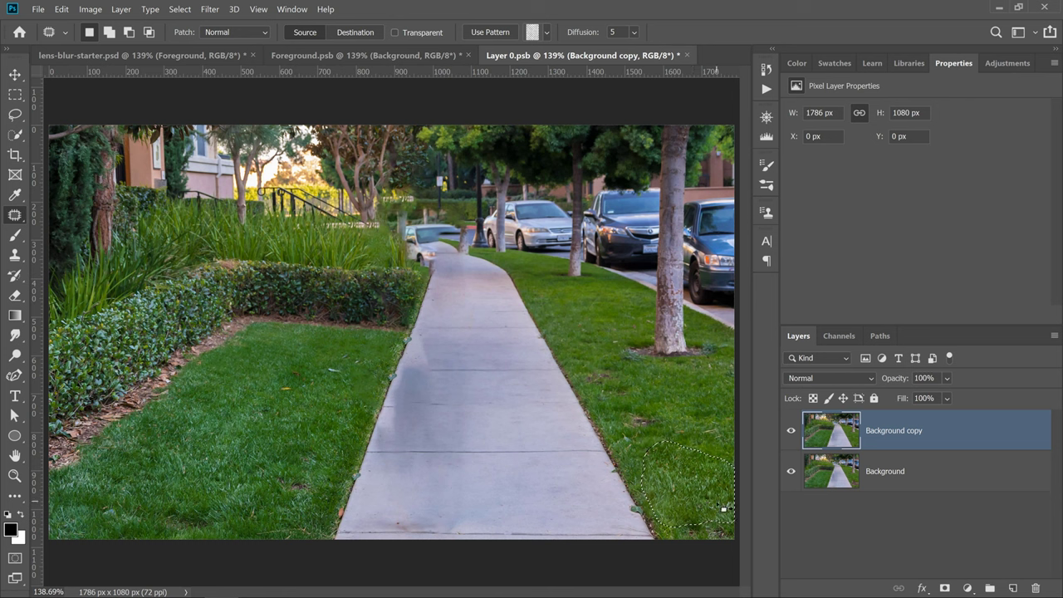
key("z")
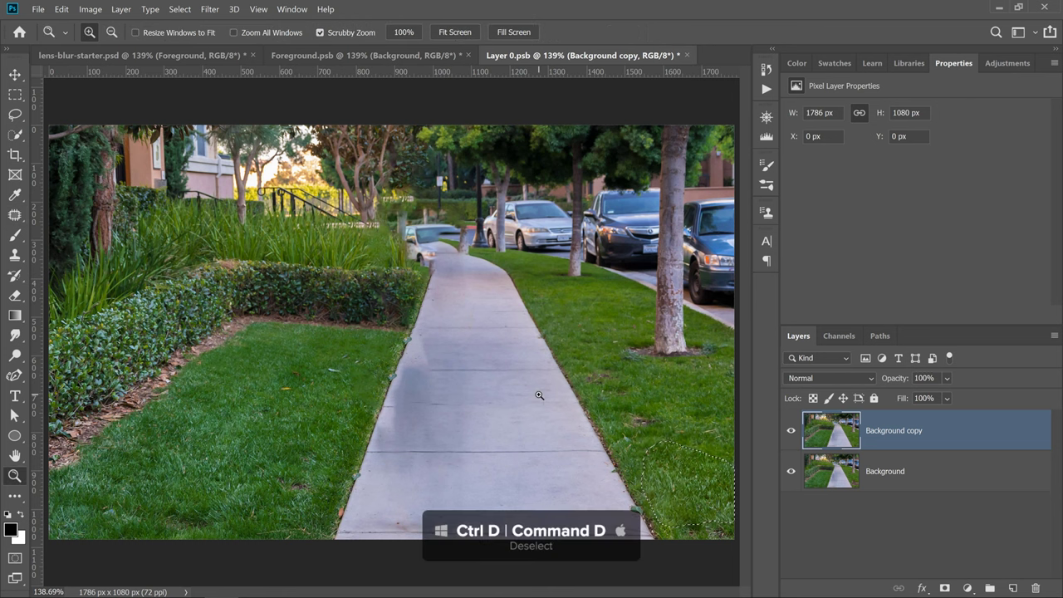
key("ctrl+d")
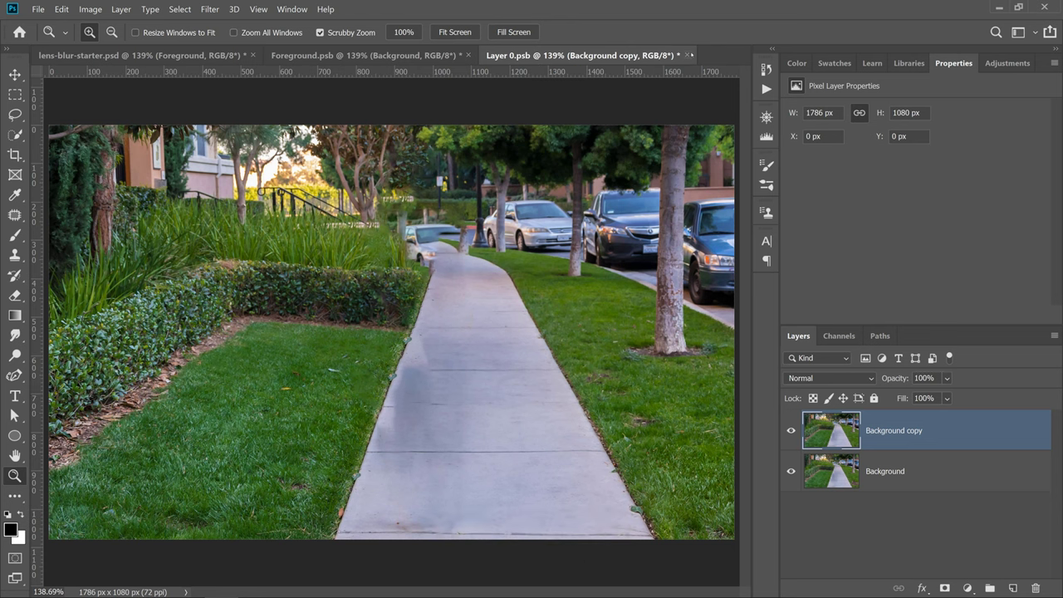
Step: Save and close Layer 0.psb and Foreground.psb to update the main document
left_click(686, 54)
left_click(550, 253)
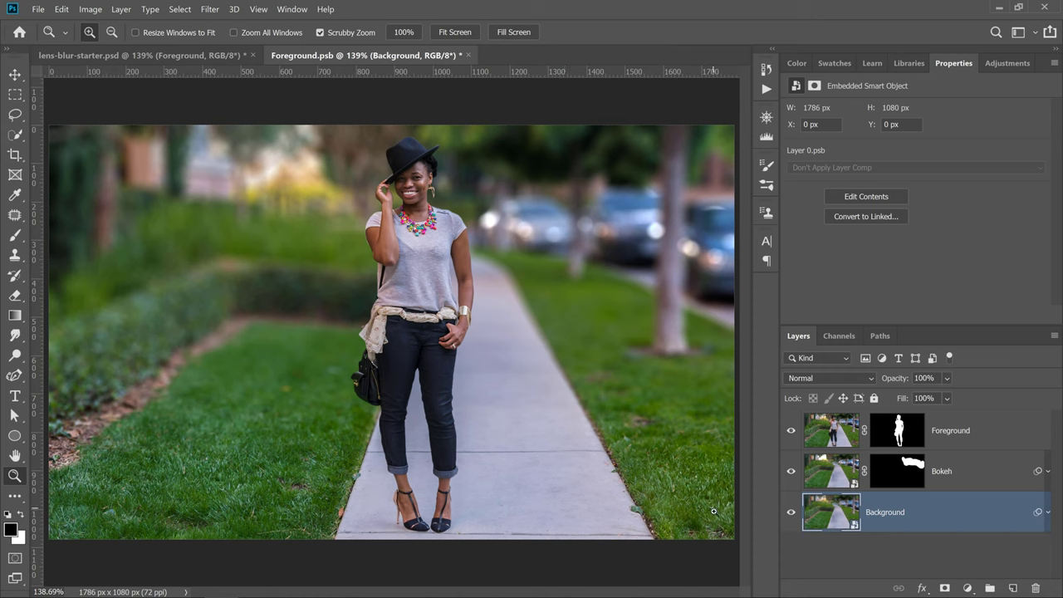
left_click(468, 55)
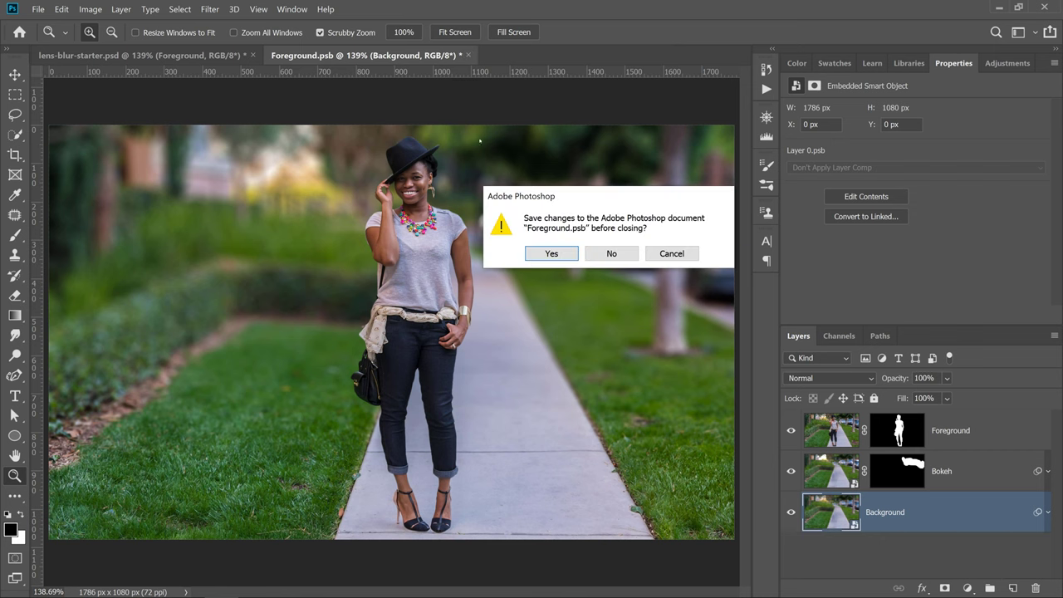
left_click(537, 256)
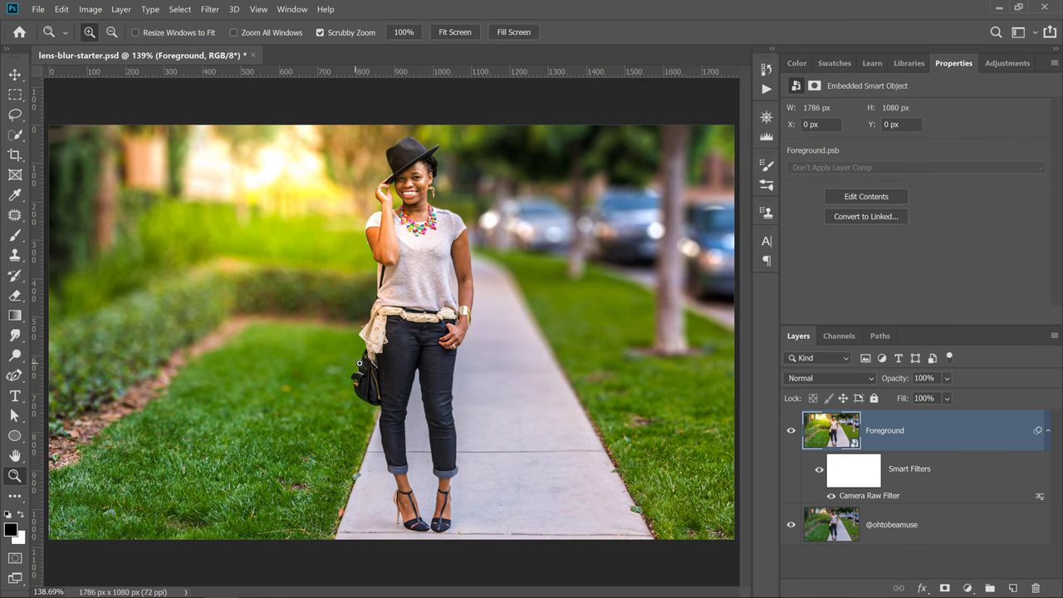
Step: Inspect the scarf edge, reopen the Foreground smart object's contents and select the Foreground layer mask
left_click_drag(360, 362, 338, 228)
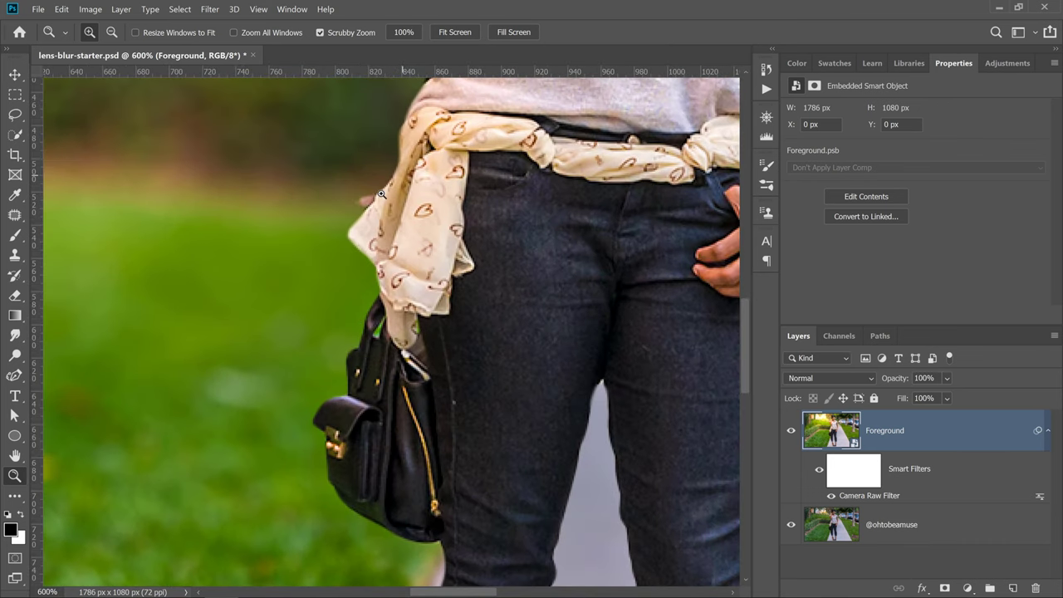
double_click(836, 433)
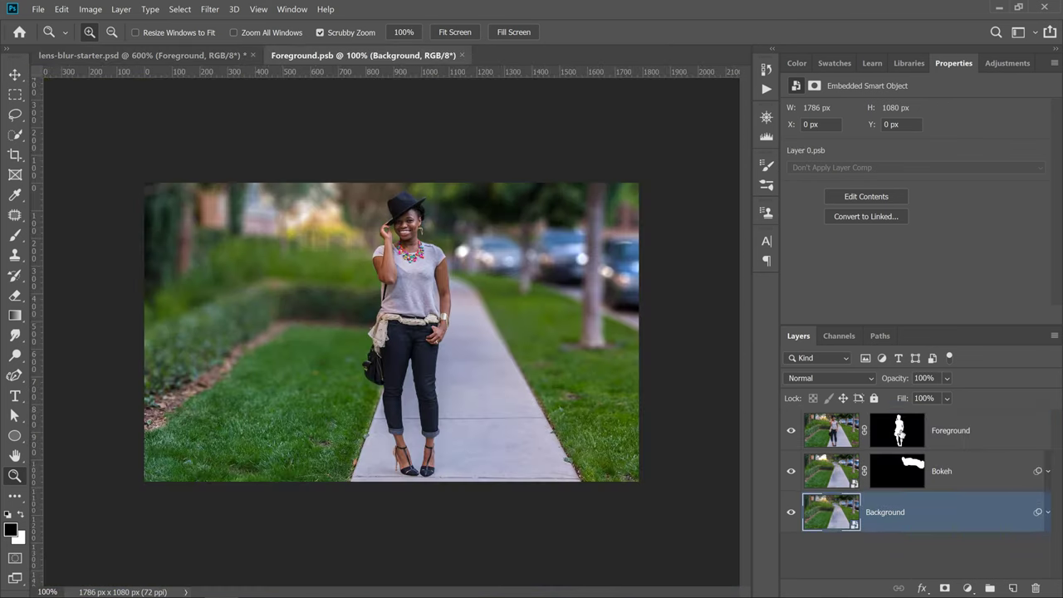
left_click(896, 430)
left_click_drag(381, 314, 381, 314)
Step: Paint black on the Foreground mask with a size 20 brush to hide the leftover fragment beside the scarf
key("b")
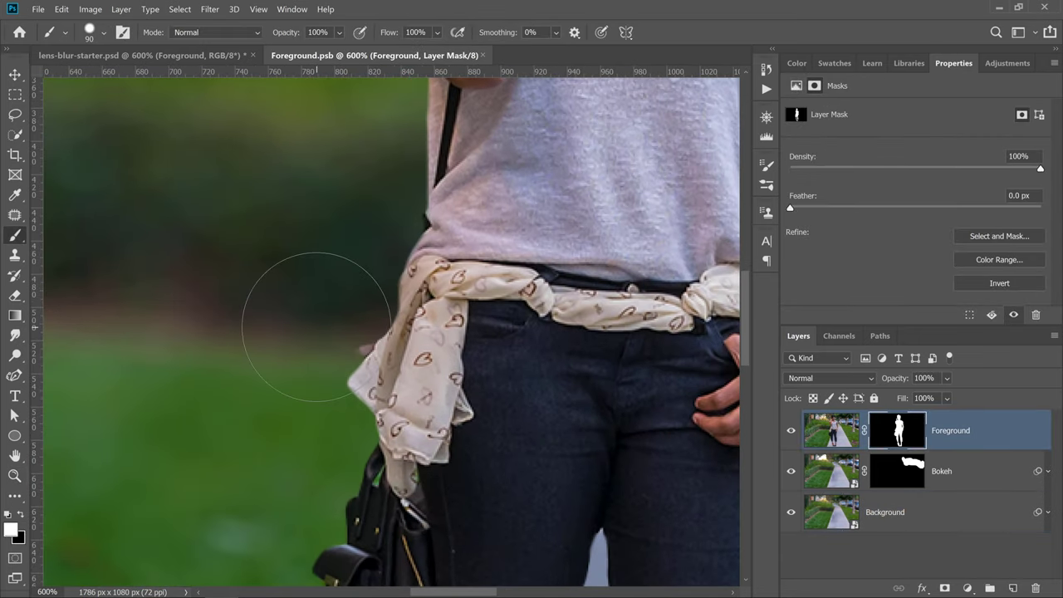
key("bracketleft")
key("bracketleft")
key("bracketleft")
key("bracketleft")
key("bracketleft")
key("bracketleft")
key("x")
left_click_drag(361, 331, 349, 349)
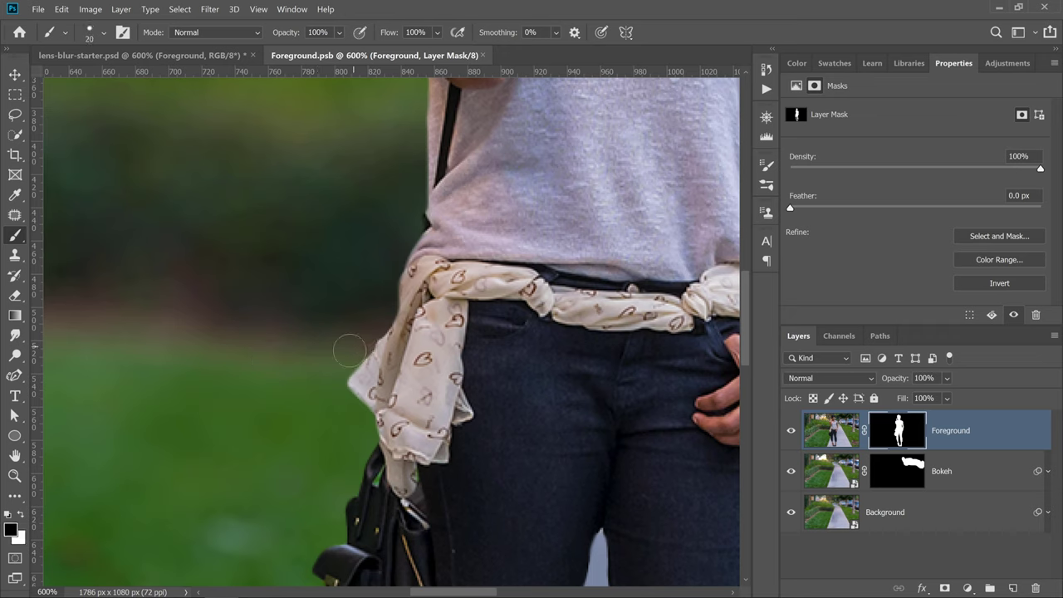
Step: Save and close Foreground.psb and return to the whole image in lens-blur-starter.psd
left_click(489, 56)
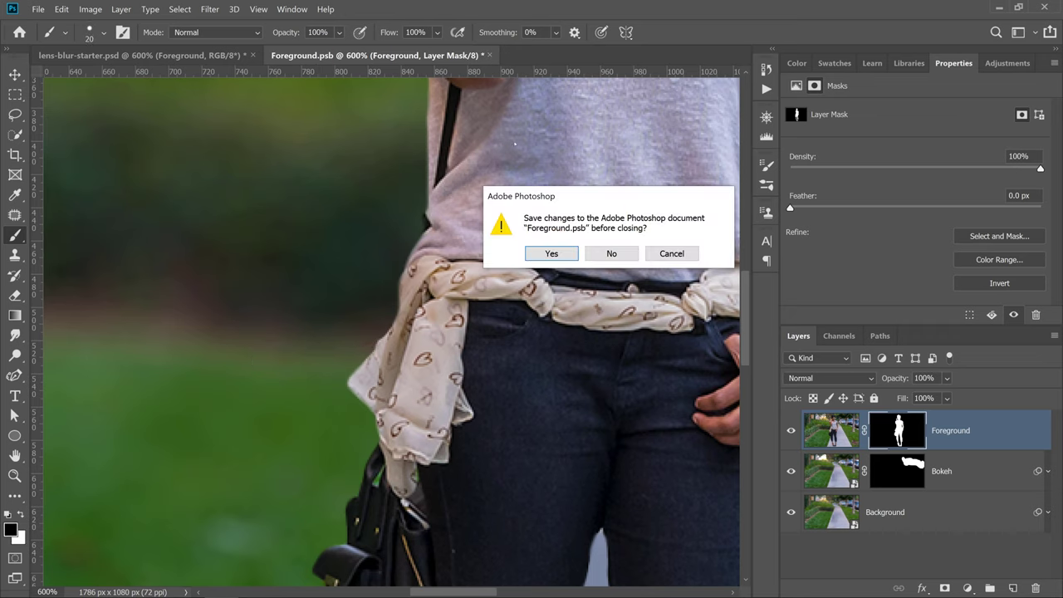
left_click(535, 256)
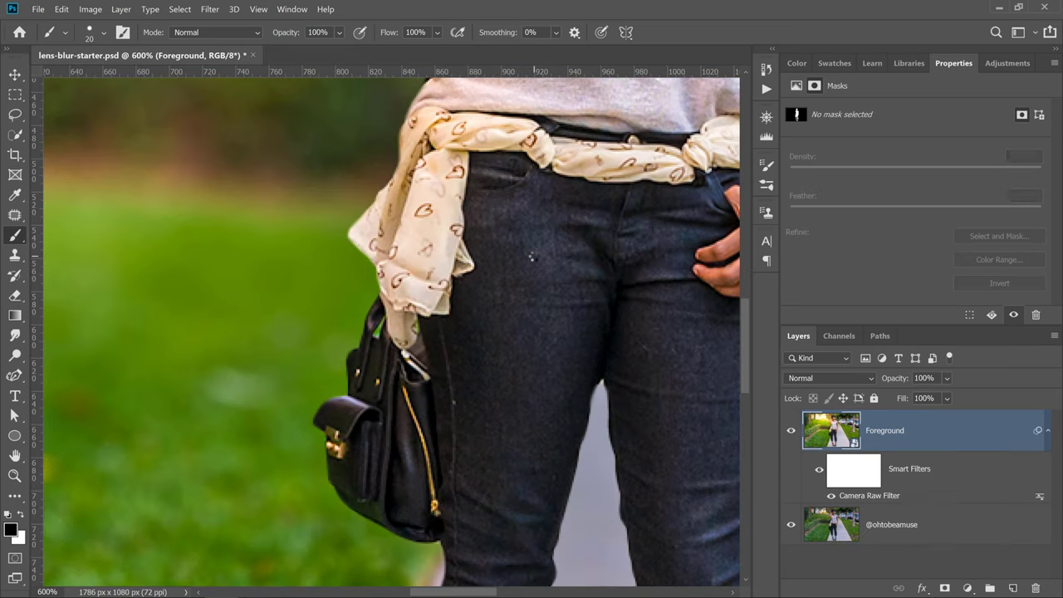
double_click(15, 455)
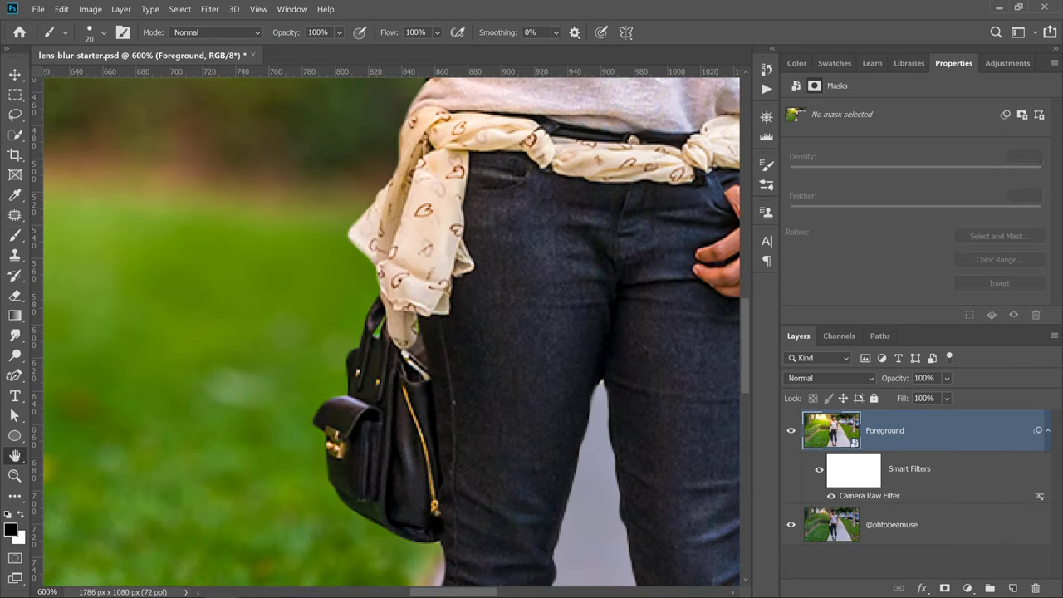